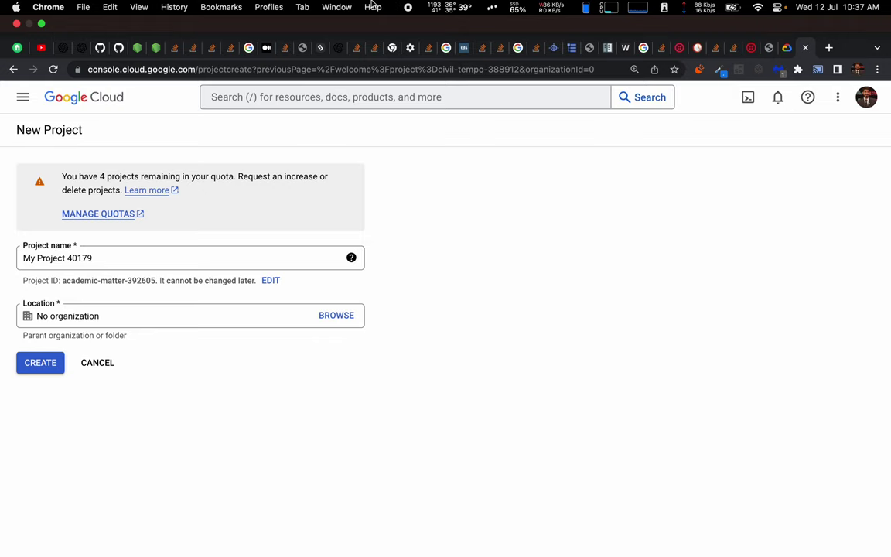
- Leave the New Project form without creating a project and return to the App Engine guide's project creation instructions
scroll(409, 296, left, 5)
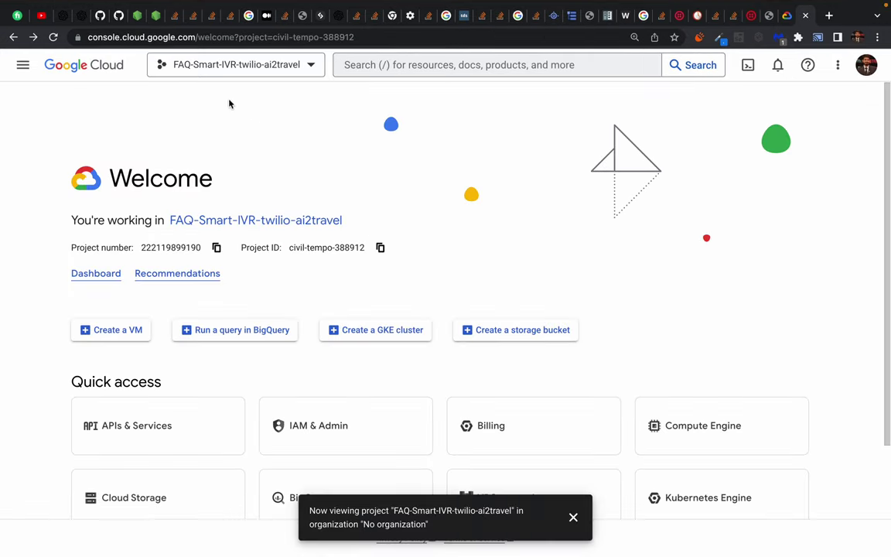
click(282, 63)
click(114, 122)
click(783, 17)
scroll(294, 372, down, 2)
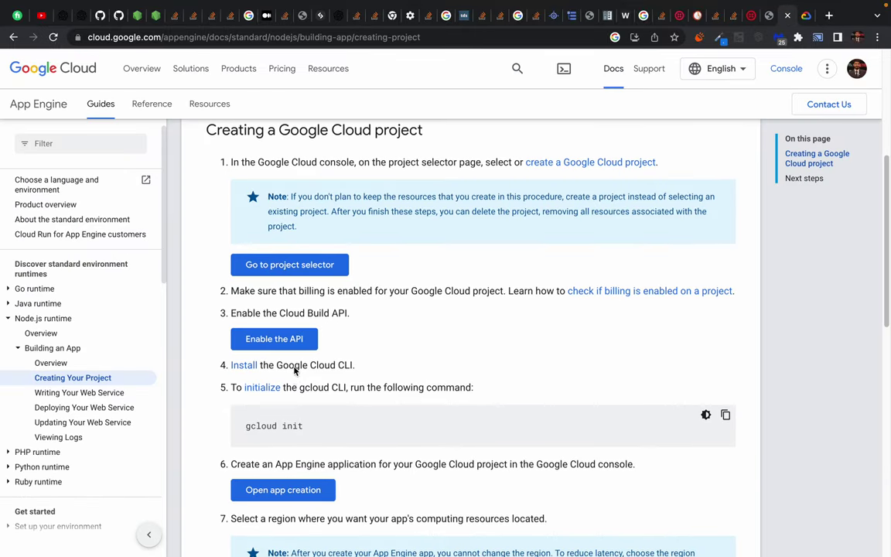
- Open the guide's Cloud Build API enablement page in a new tab and confirm the FAQ-Smart-IVR-twilio-ai2travel project
drag(235, 288, 395, 298)
click(391, 300)
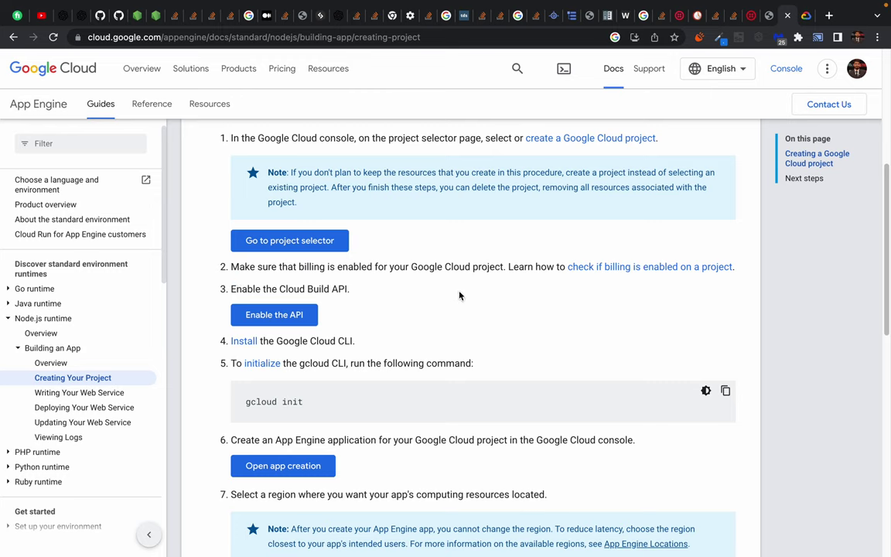
triple_click(341, 289)
double_click(341, 291)
triple_click(341, 290)
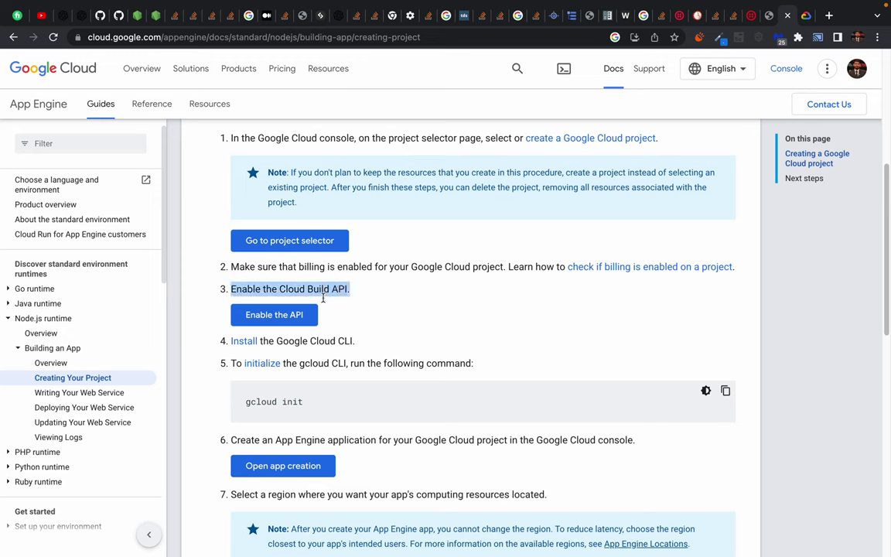
click(369, 346)
right_click(284, 315)
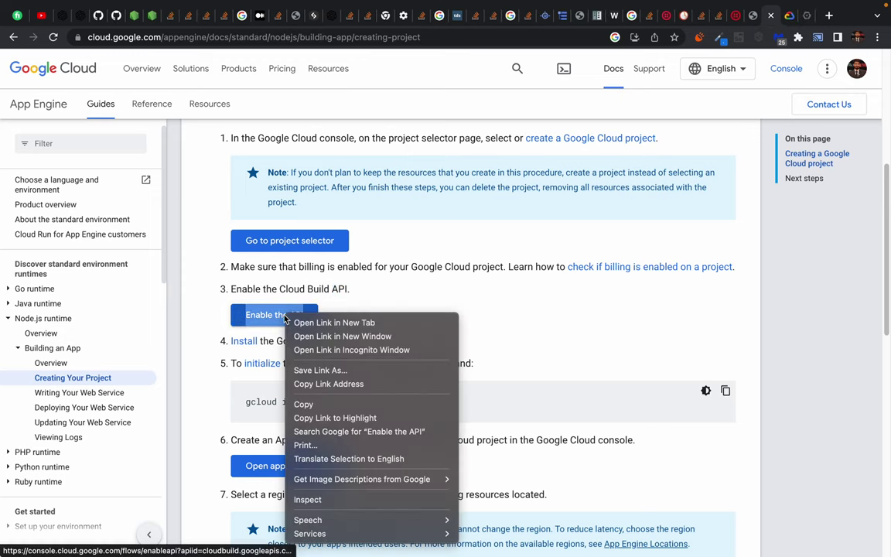
click(328, 322)
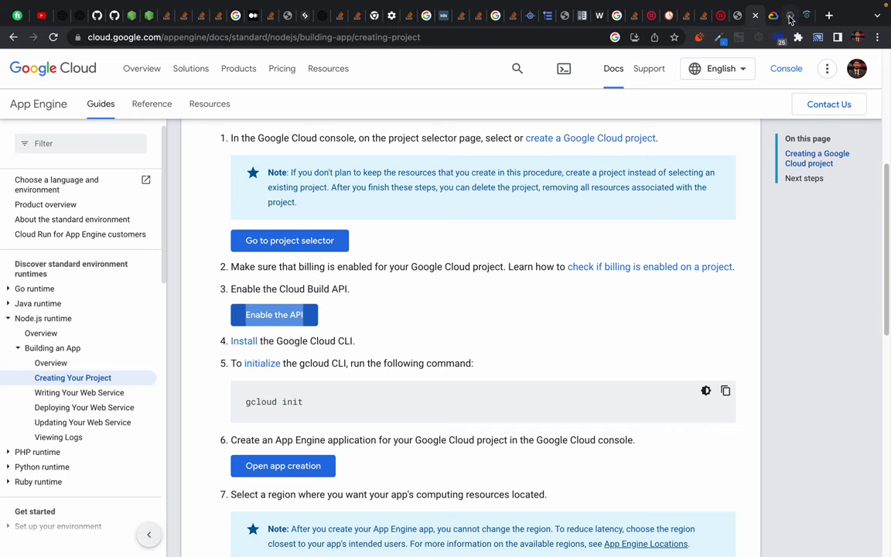
click(789, 16)
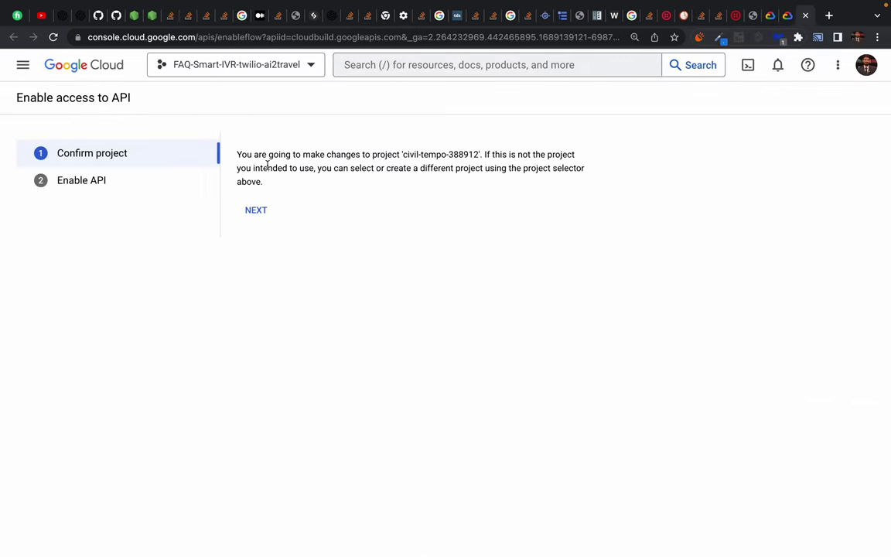
click(257, 211)
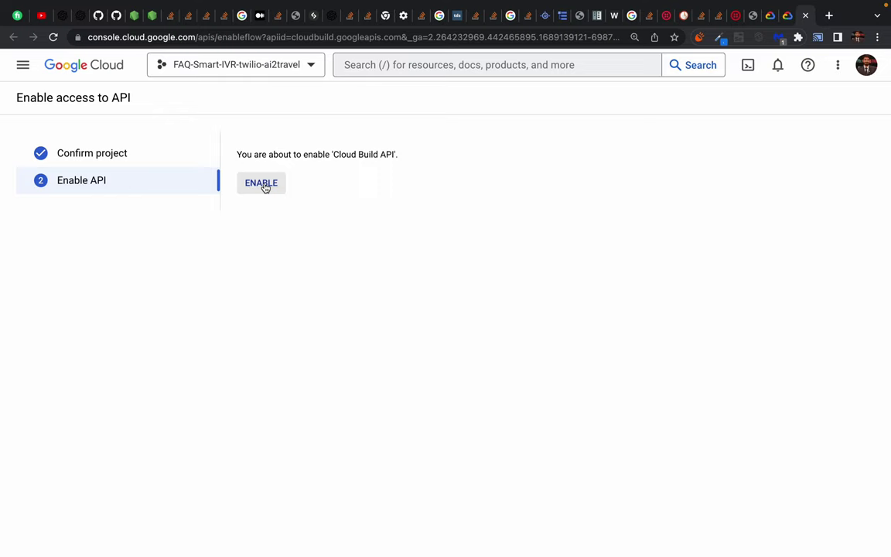
- Review the Cloud Build API enablement notice, close its page without enabling the API, and return to the App Engine guide
triple_click(276, 154)
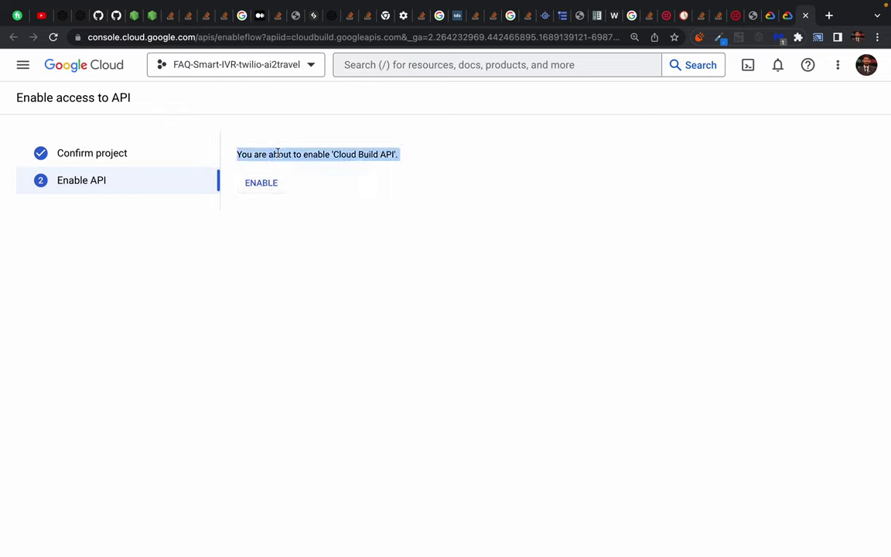
double_click(306, 154)
click(305, 154)
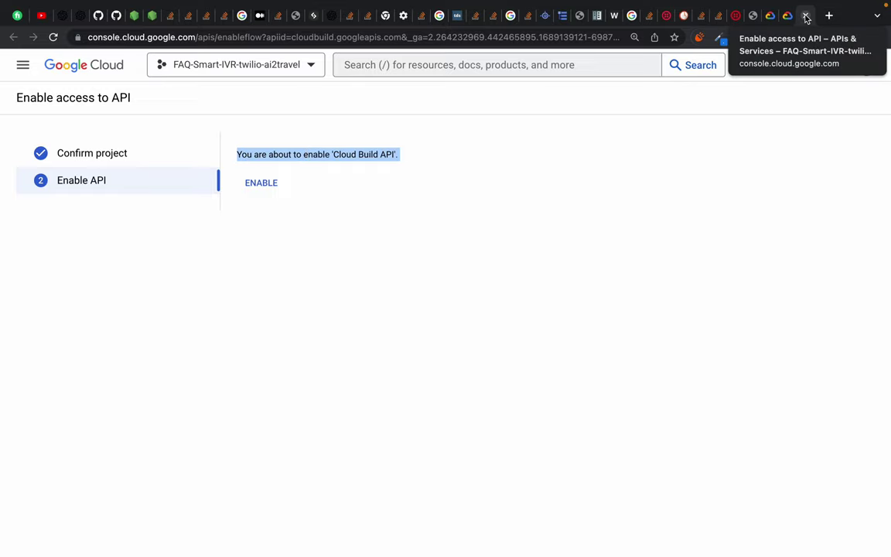
click(805, 16)
click(783, 15)
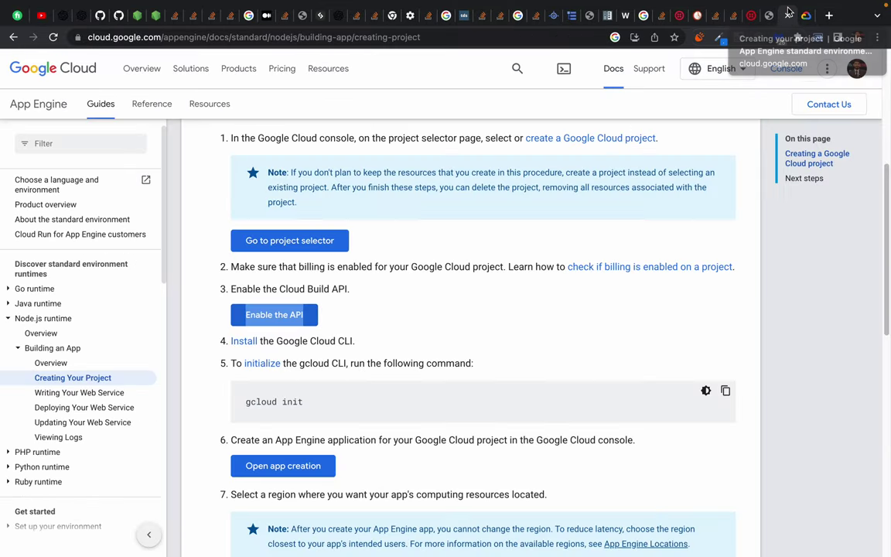
- Copy the gcloud init command from the guide and run it in the VS Code terminal in the 01. hello world folder
click(415, 250)
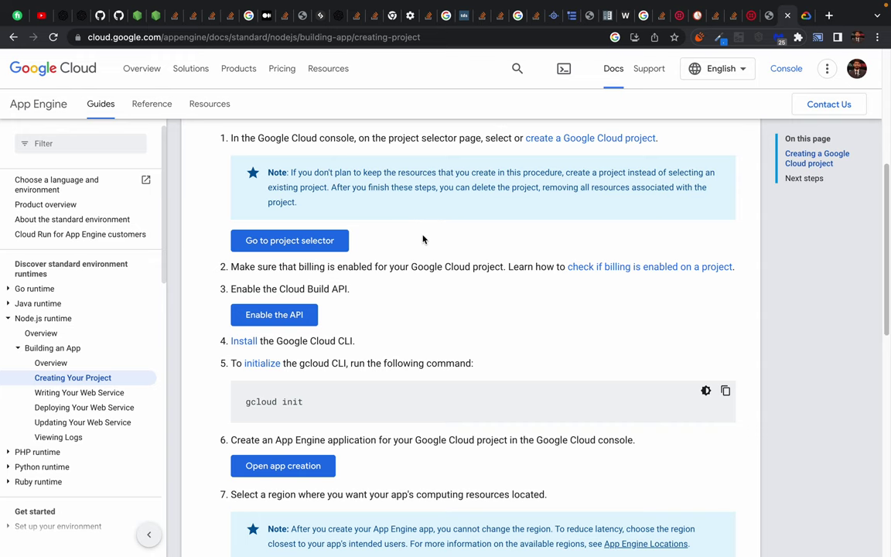
scroll(348, 441, down, 3)
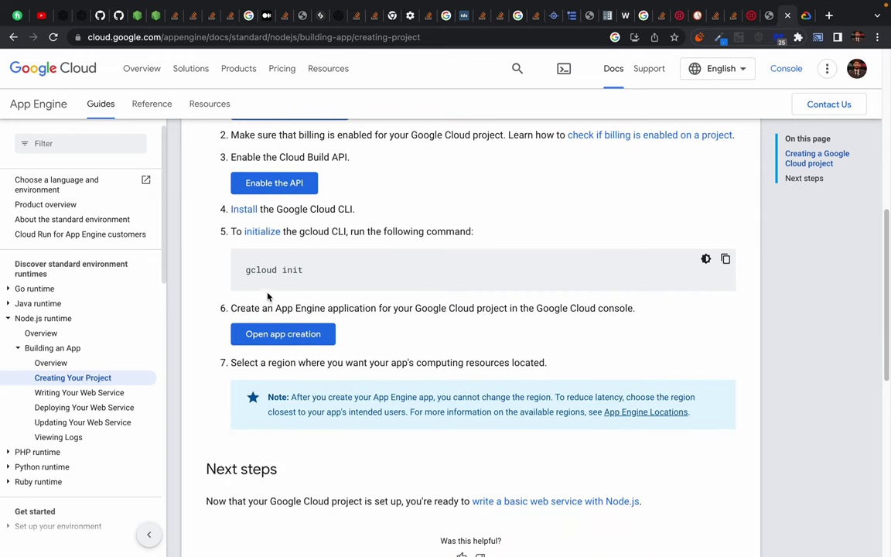
drag(221, 234, 523, 233)
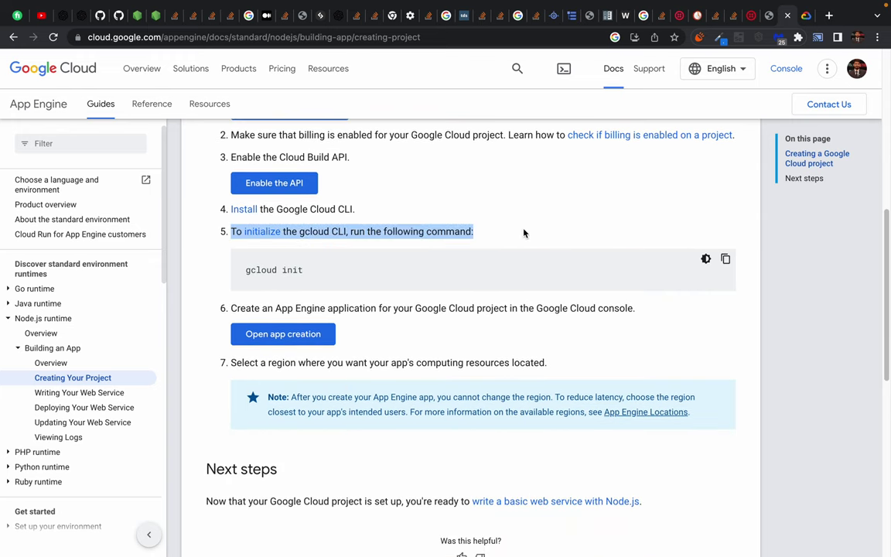
click(361, 232)
triple_click(325, 231)
drag(245, 268, 322, 274)
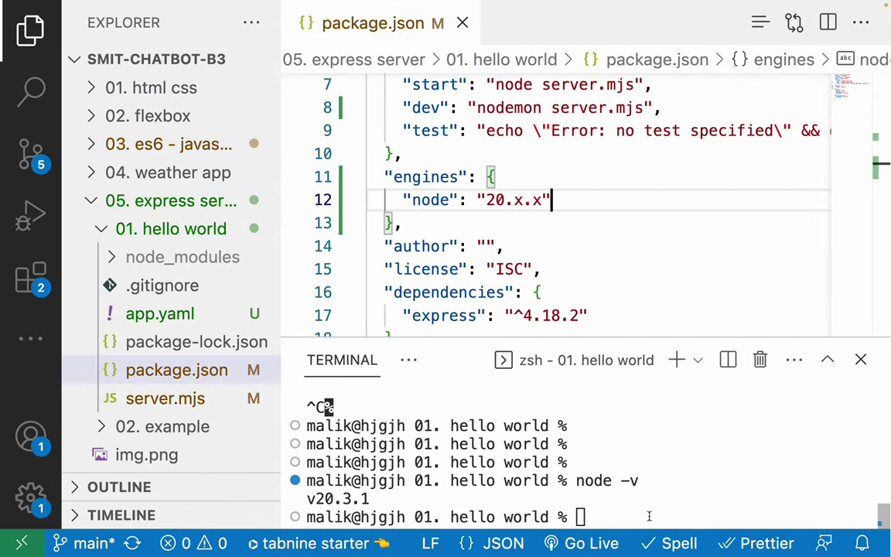
text(gcloud init)
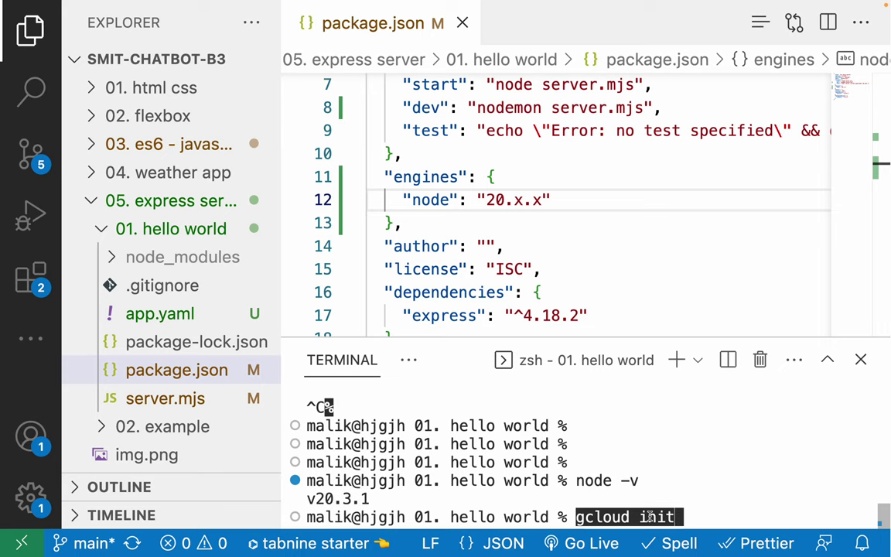
key(Return)
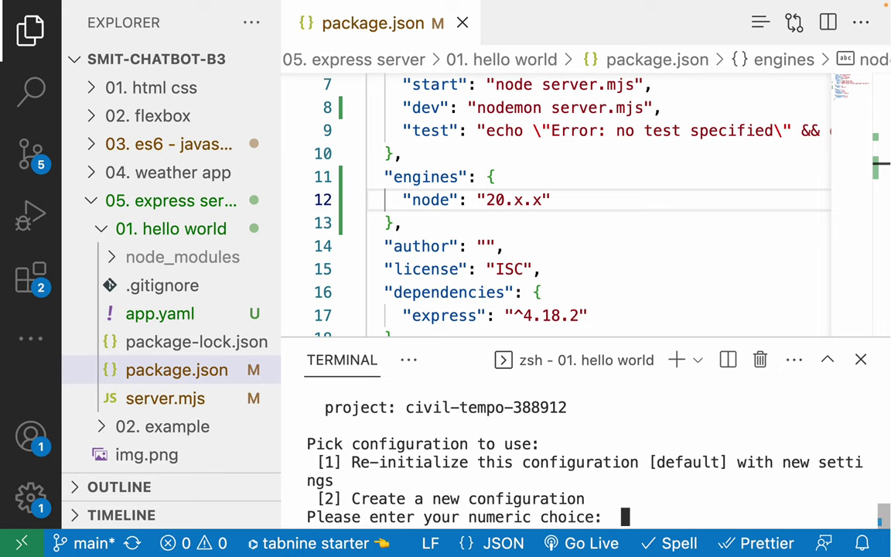
- Enlarge the terminal panel and review the current gcloud settings and configuration choices
drag(479, 338, 480, 245)
scroll(480, 372, up, 2)
scroll(490, 372, down, 2)
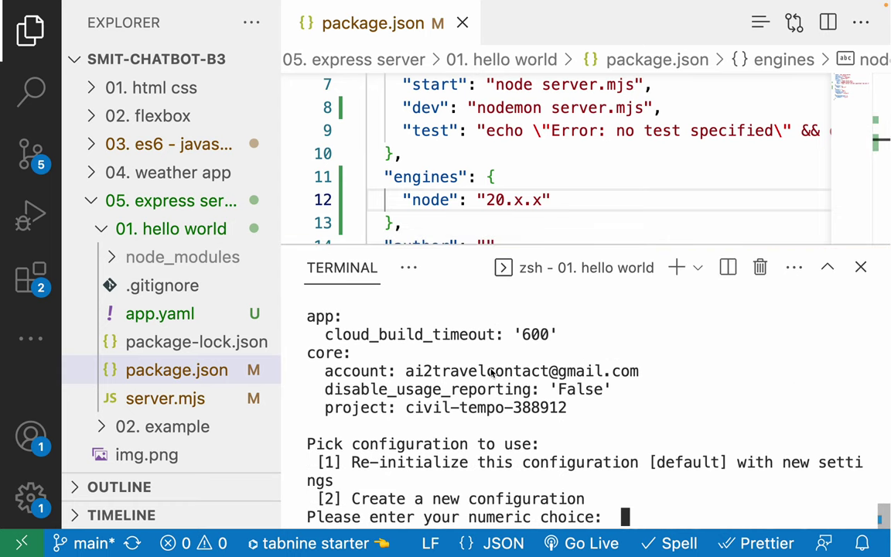
- Switch back to Chrome and skim the gcloud CLI initialization documentation linked from the App Engine guide
key(ctrl+Right)
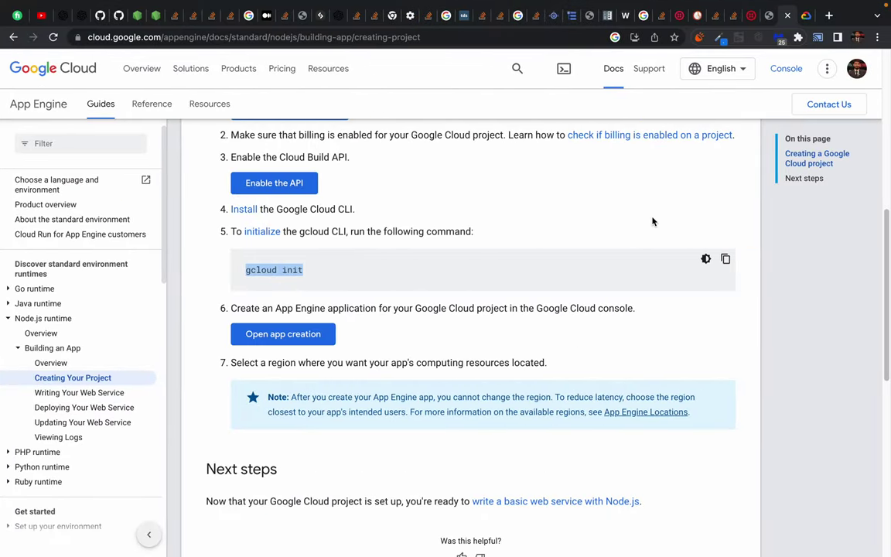
click(383, 272)
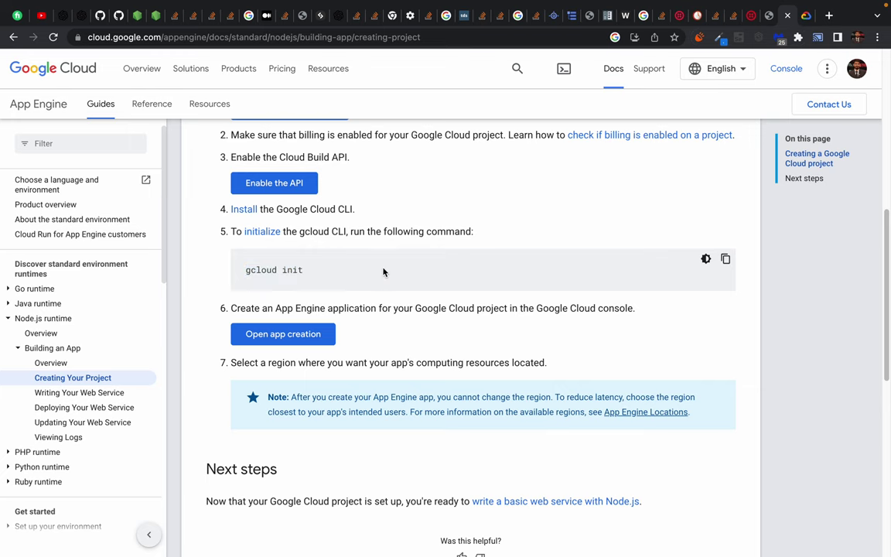
super+click(260, 233)
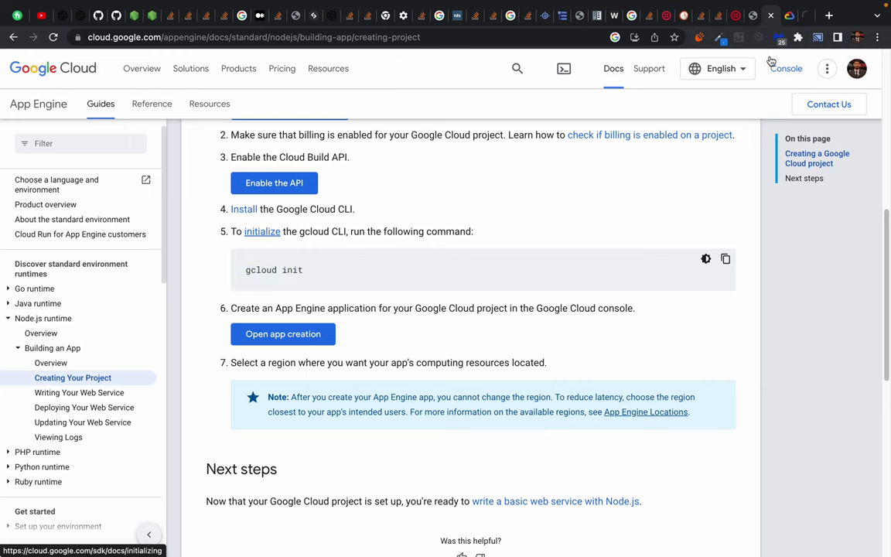
click(808, 17)
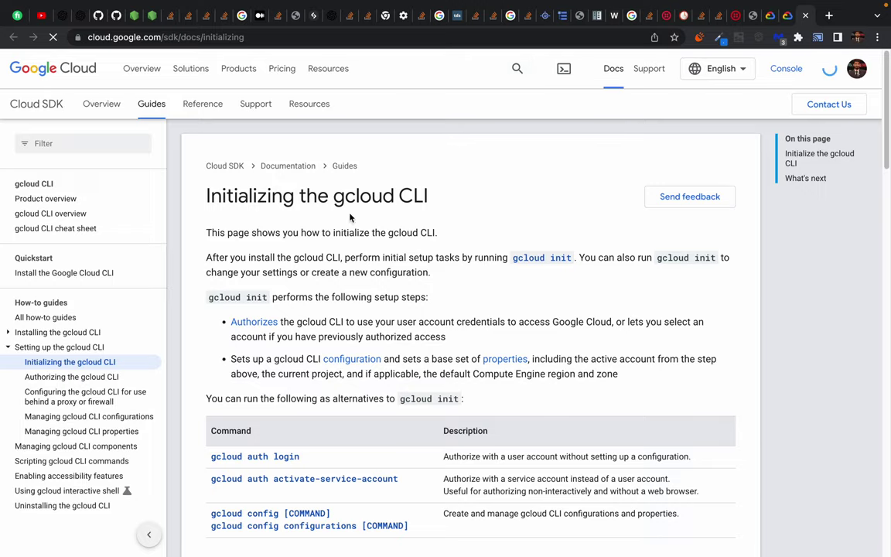
scroll(324, 291, down, 9)
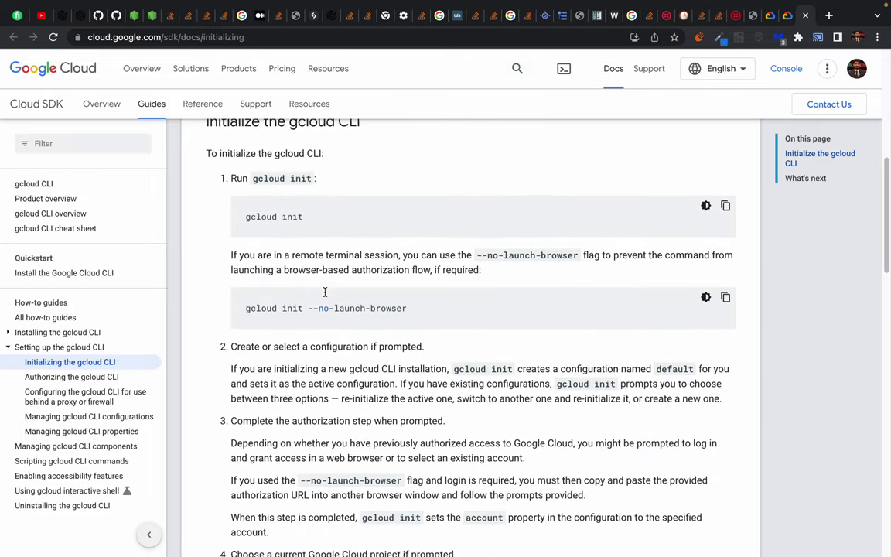
scroll(325, 295, up, 10)
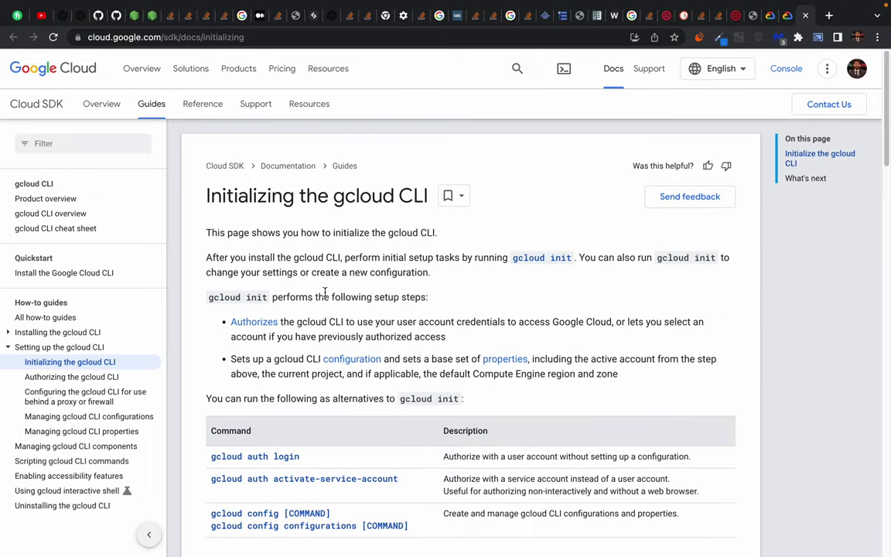
click(786, 68)
- Search Google for "install gcloud cli" in a new tab and open the official Install the gcloud CLI page
click(830, 15)
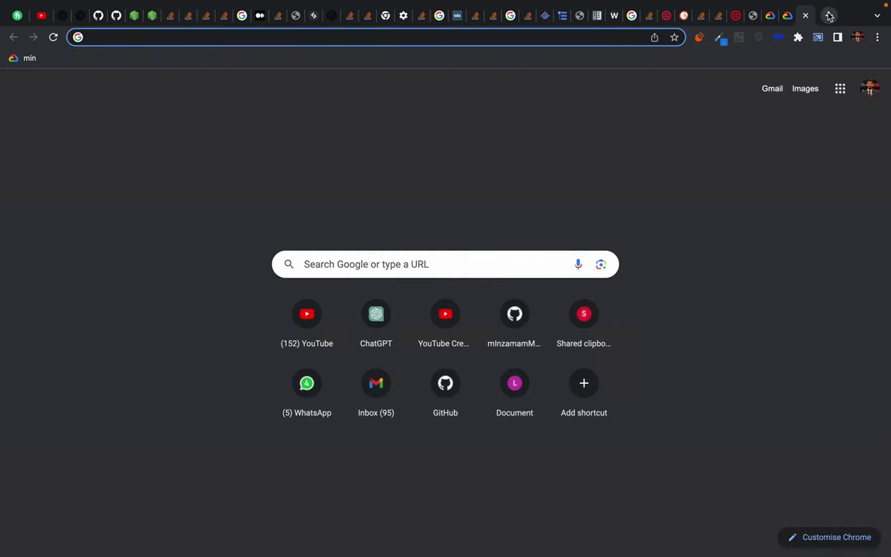
text(gcloud init)
key(BackSpace)
key(BackSpace)
key(BackSpace)
key(BackSpace)
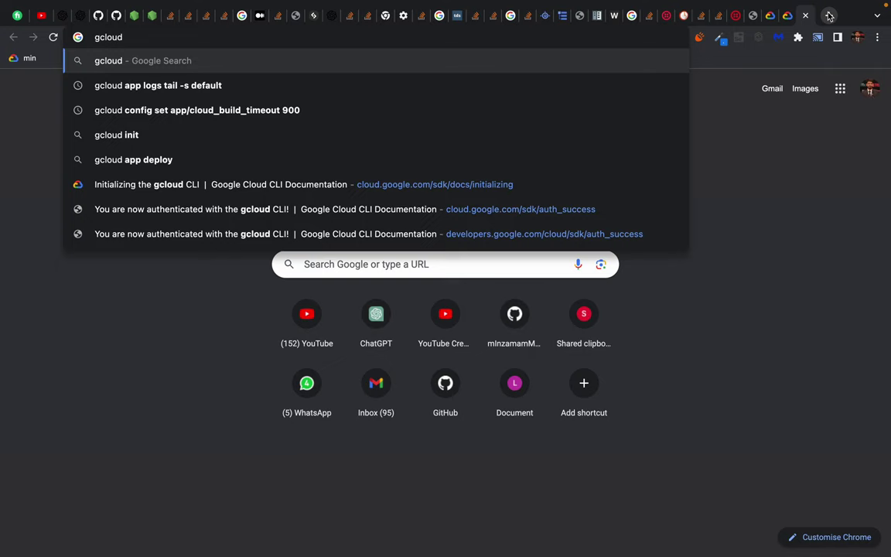
text(install)
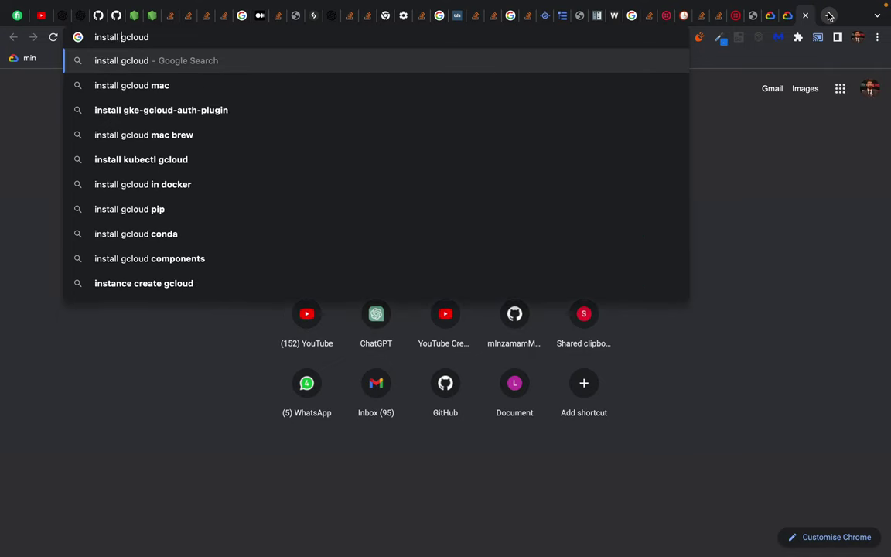
key(super+Right)
text(cli)
key(Return)
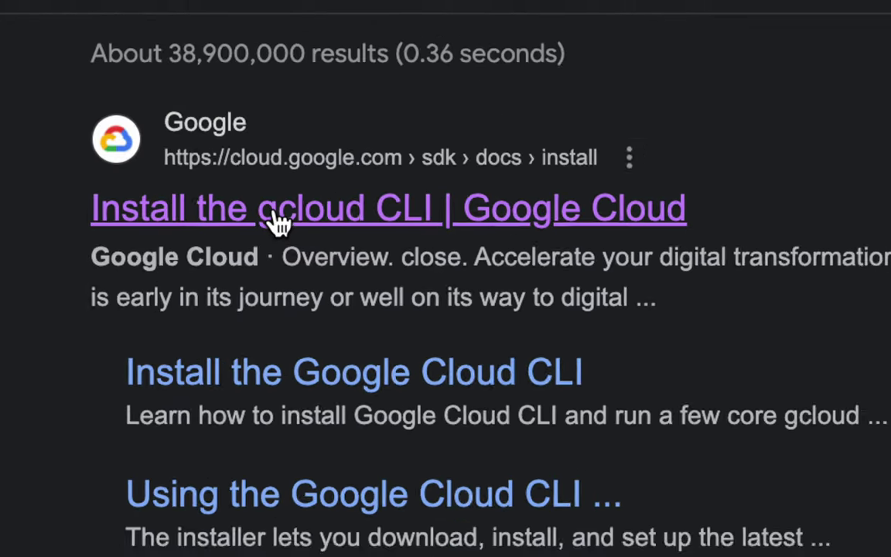
click(174, 205)
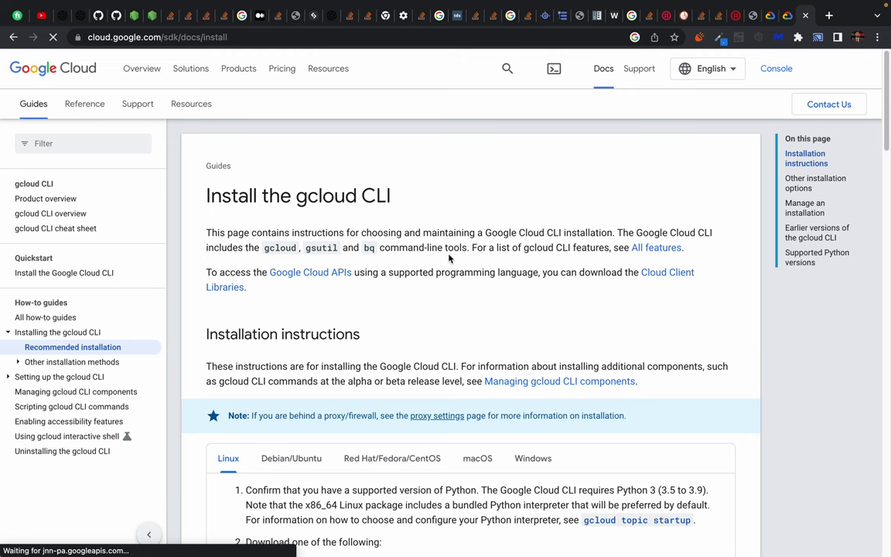
- Examine the macOS installation instructions and the available gcloud CLI download packages
scroll(356, 341, down, 3)
scroll(356, 343, down, 1)
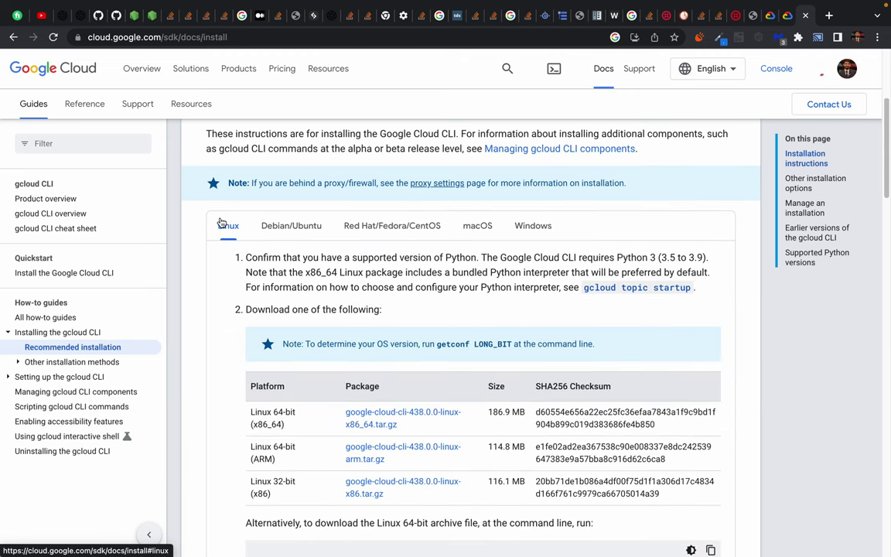
click(478, 227)
scroll(336, 384, down, 2)
scroll(337, 385, down, 2)
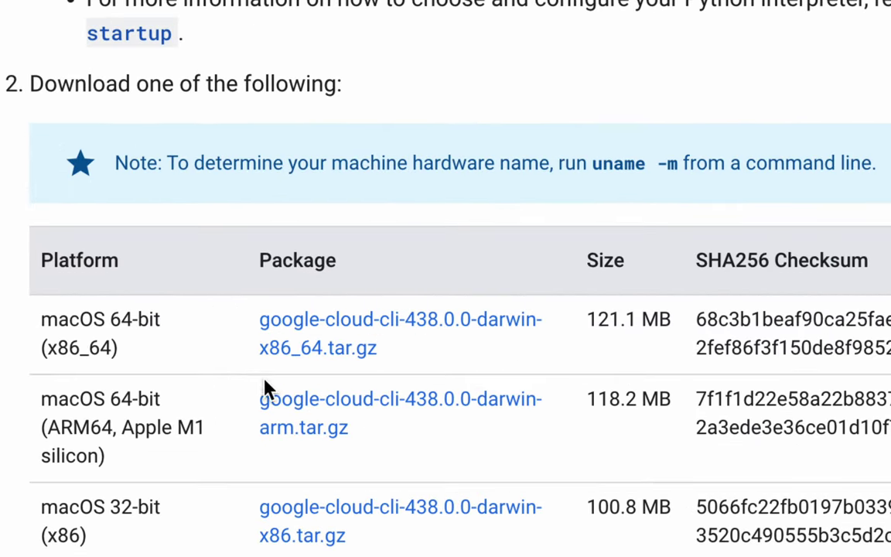
drag(286, 405, 325, 406)
click(222, 433)
scroll(149, 452, down, 2)
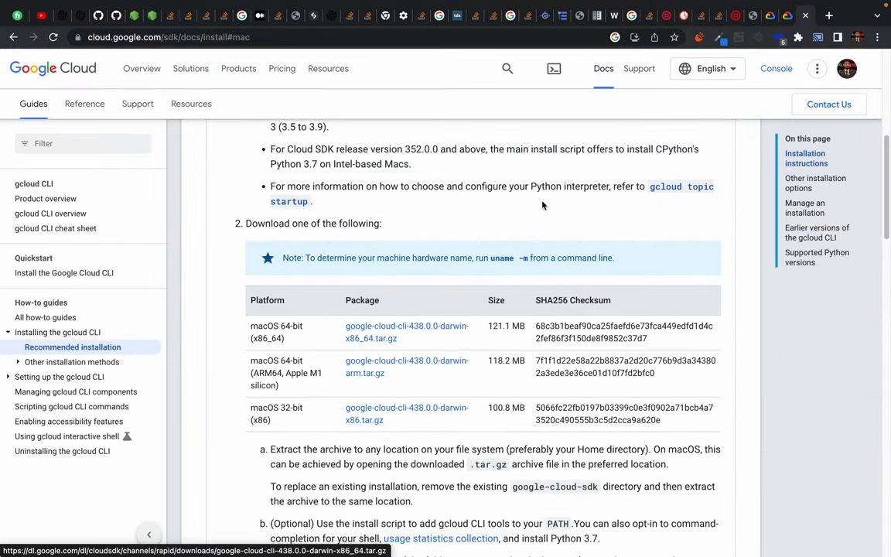
- Show the Windows installation instructions and examine the PowerShell download commands and installer steps
scroll(506, 205, up, 3)
click(533, 201)
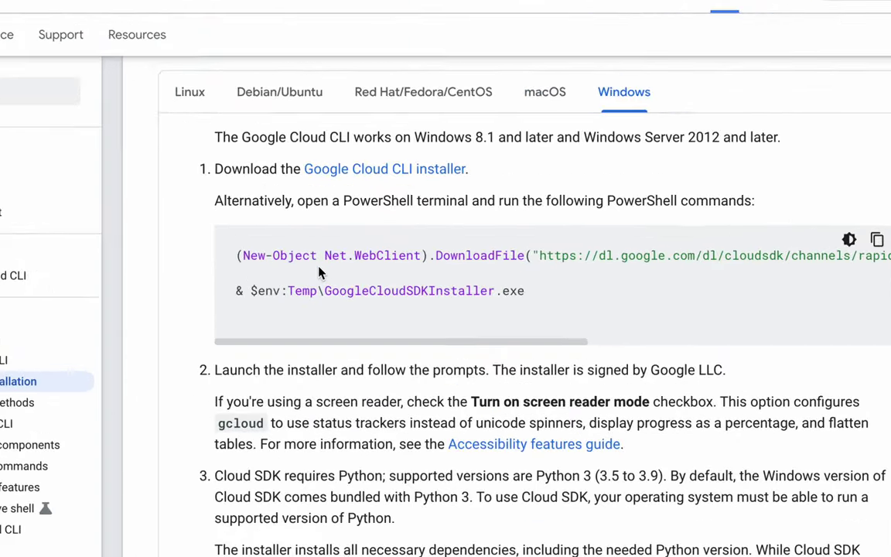
drag(265, 258, 545, 259)
click(544, 258)
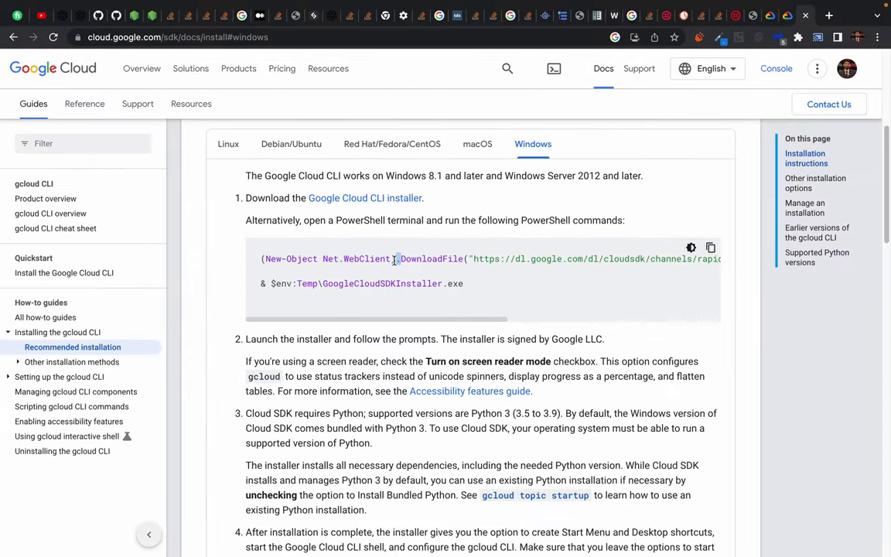
triple_click(394, 261)
scroll(297, 426, down, 5)
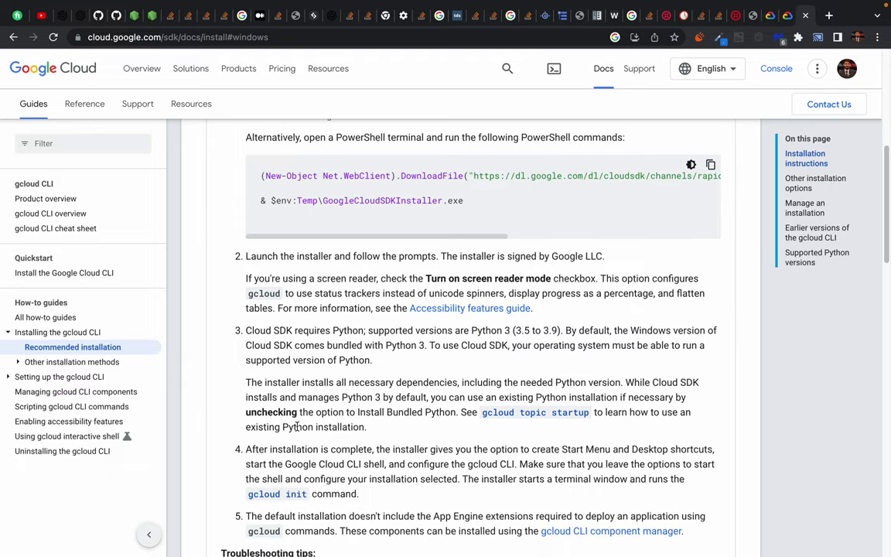
- Skim the remaining gcloud CLI installation options and examine the full PowerShell DownloadFile command for Windows
scroll(296, 426, down, 4)
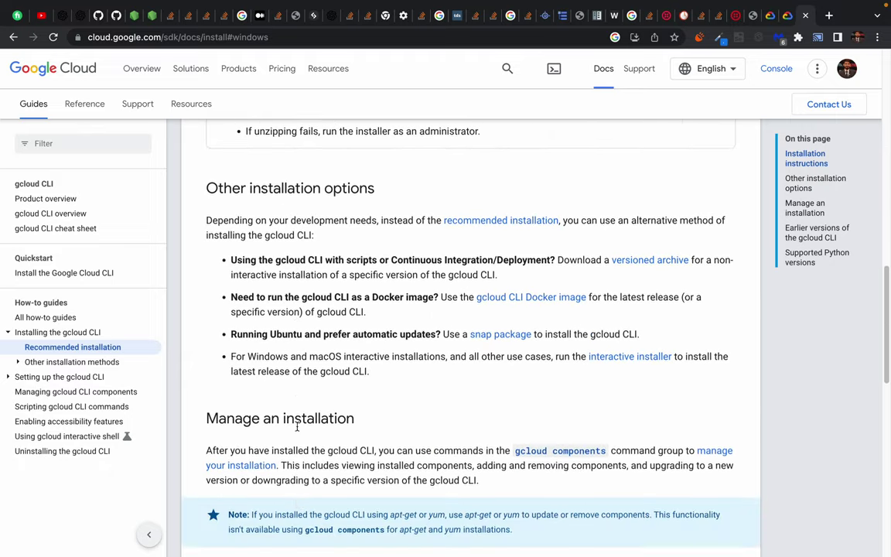
scroll(298, 431, up, 10)
triple_click(306, 397)
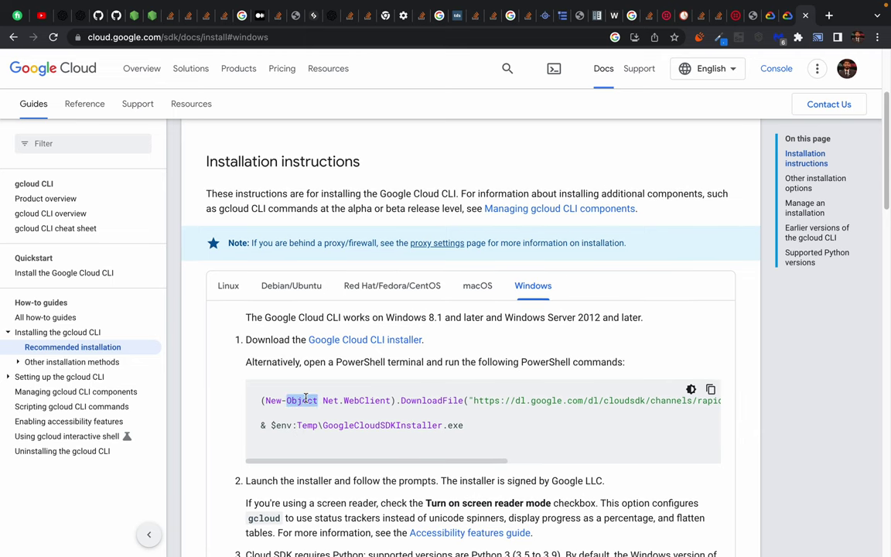
click(305, 397)
triple_click(368, 398)
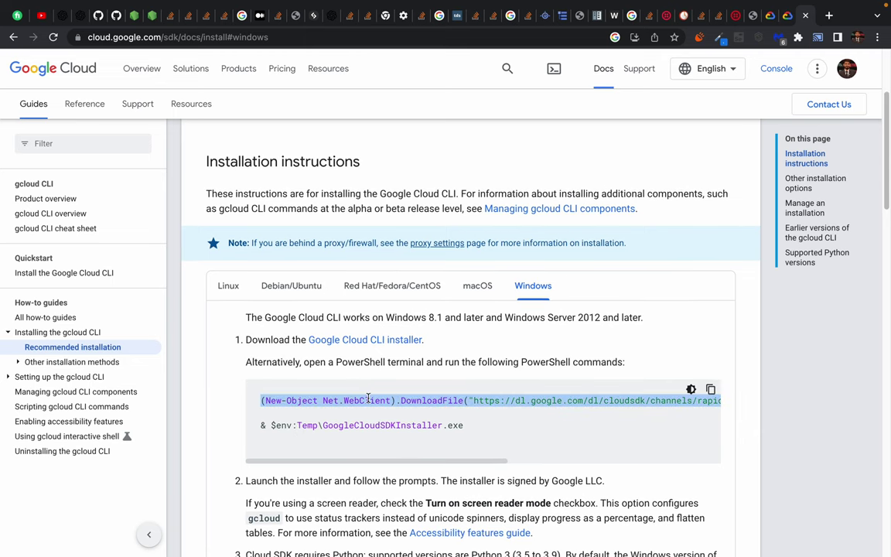
click(368, 398)
scroll(434, 401, right, 10)
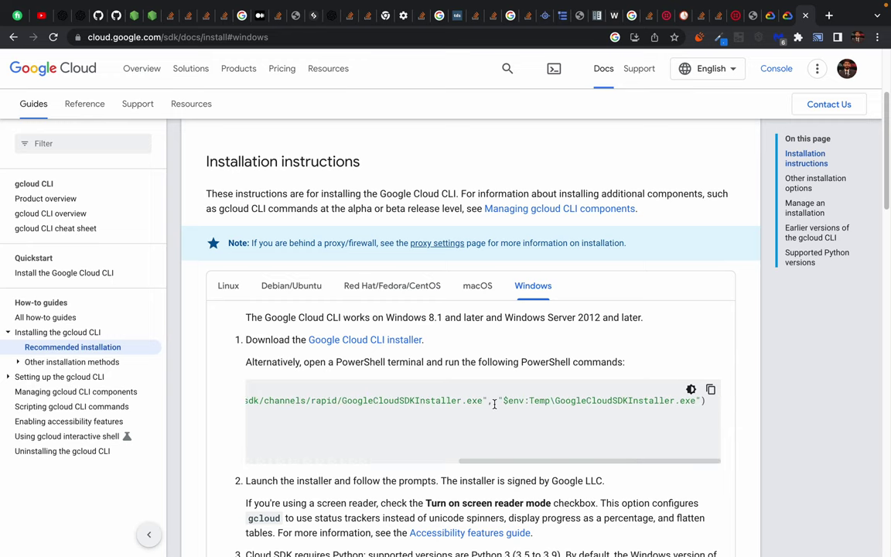
scroll(464, 402, left, 10)
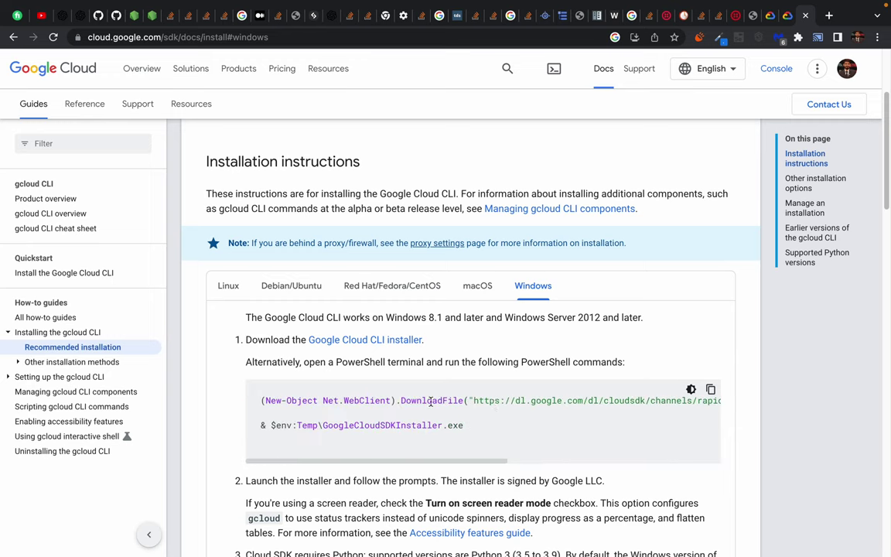
- Review both lines of the PowerShell installer commands and the supported Windows versions
triple_click(293, 400)
triple_click(306, 424)
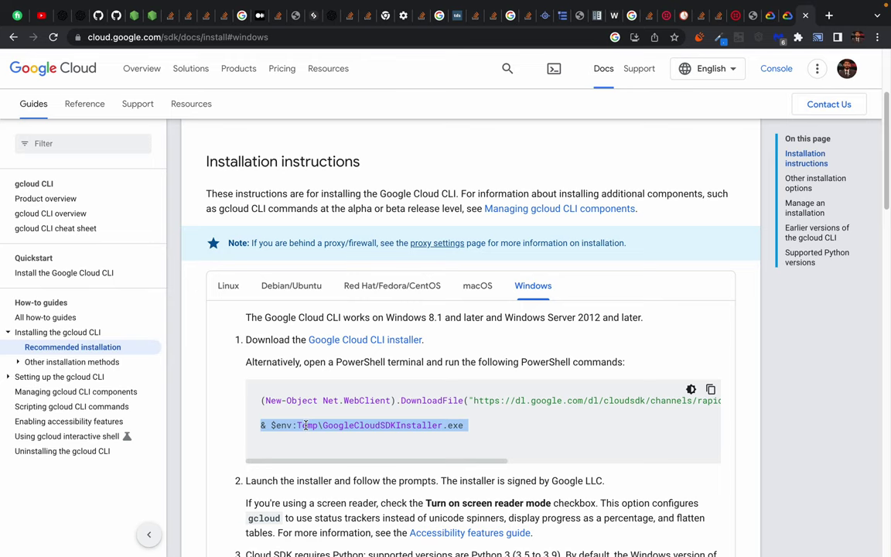
drag(263, 400, 338, 400)
click(551, 442)
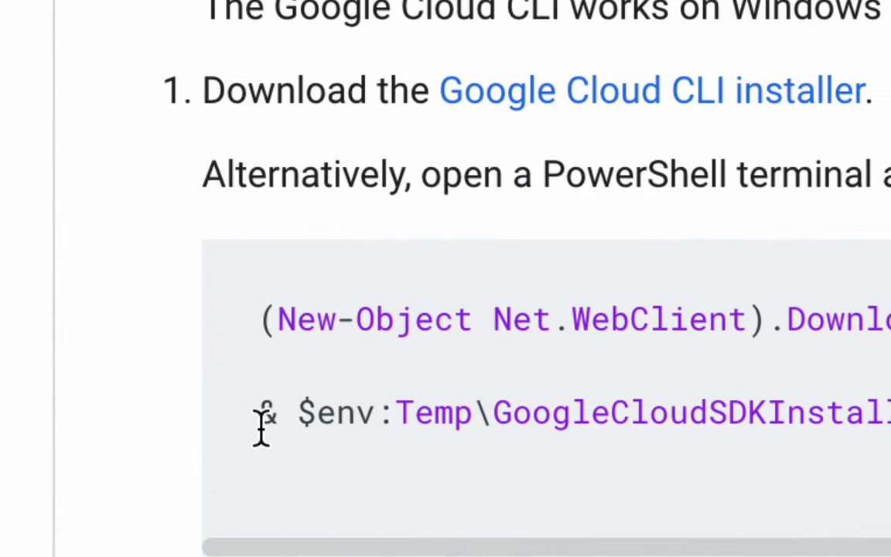
drag(262, 426, 266, 400)
click(267, 417)
drag(276, 325, 553, 488)
click(342, 378)
drag(255, 331, 383, 483)
click(388, 487)
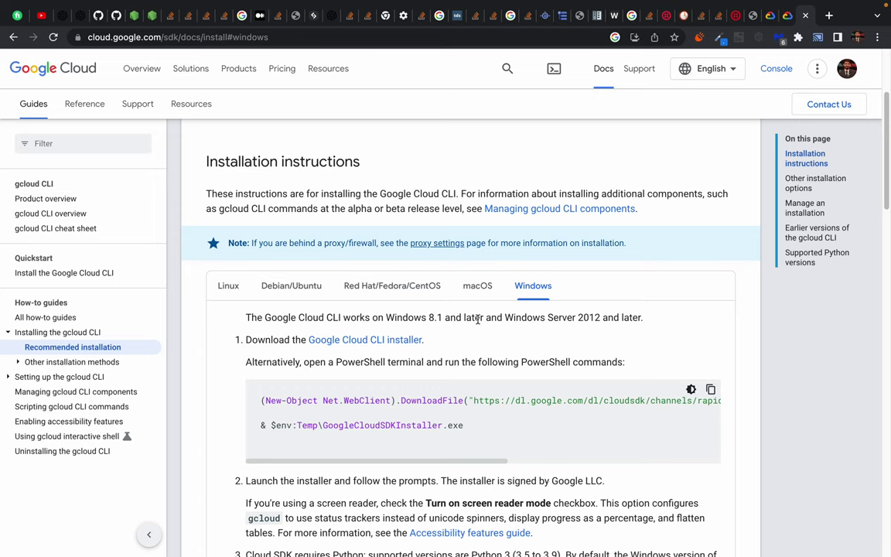
triple_click(478, 319)
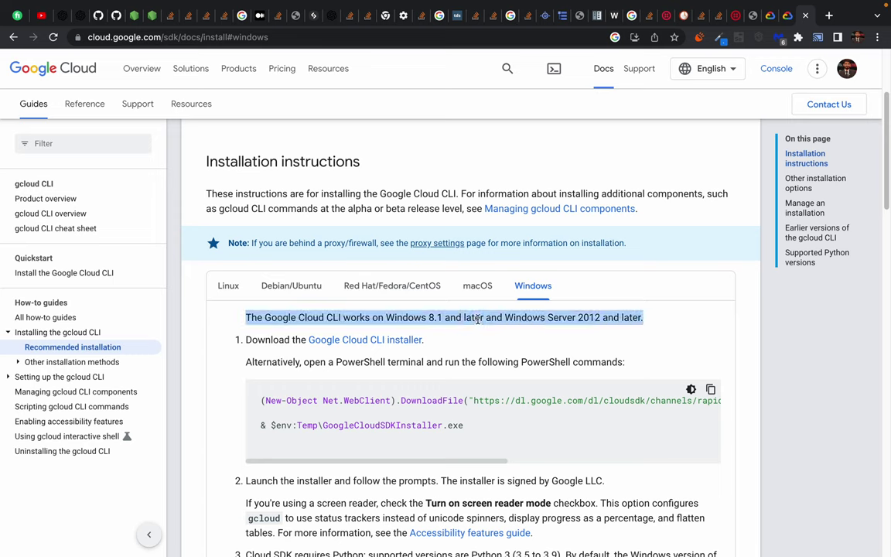
click(478, 319)
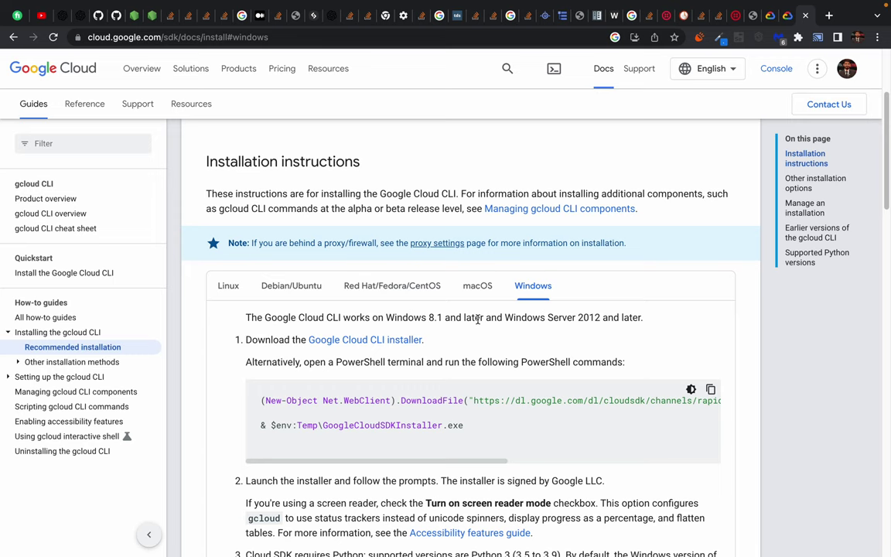
- Download the Google Cloud CLI installer for Windows and view the opening options for the downloaded file
click(348, 345)
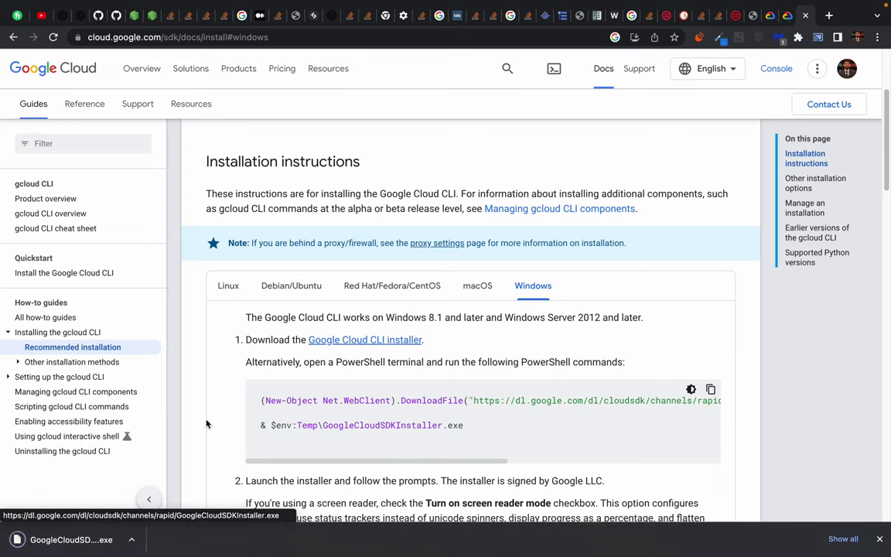
right_click(59, 540)
click(106, 517)
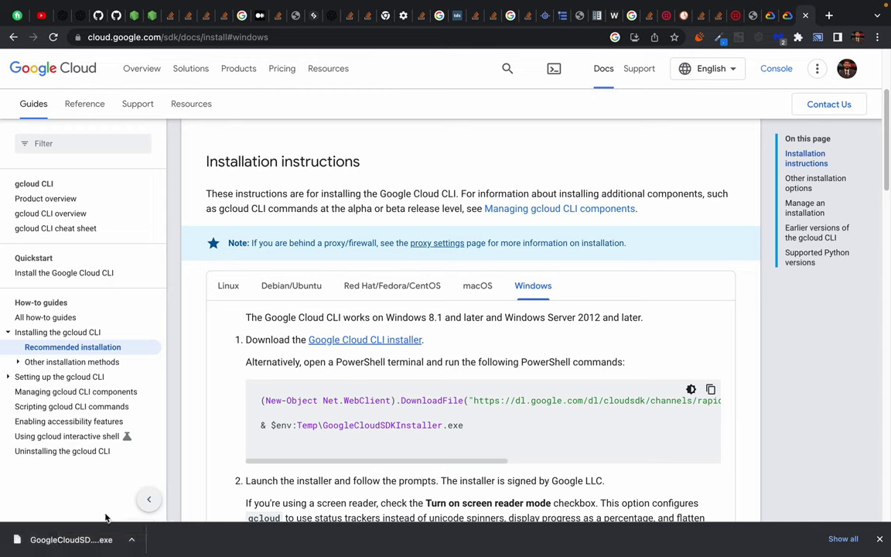
right_click(62, 539)
click(62, 508)
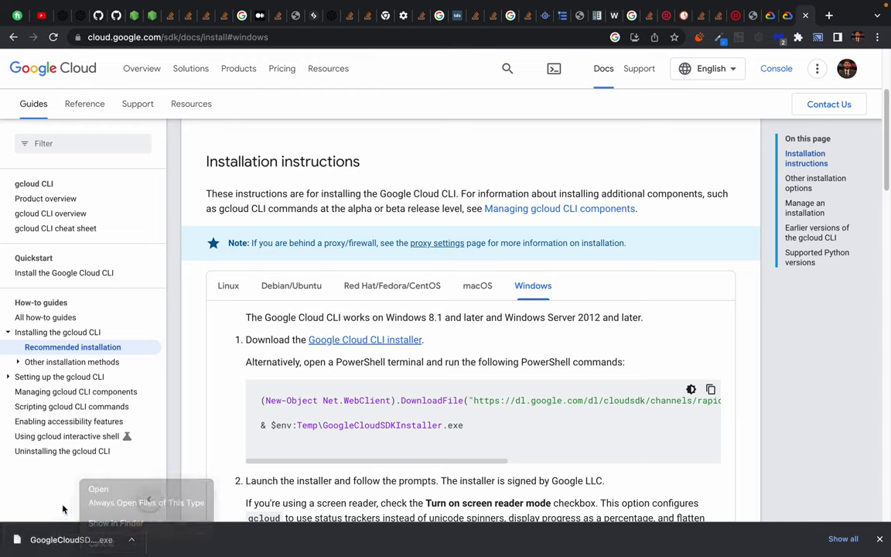
- Reread the PowerShell alternative and return to the beginning of the Install the gcloud CLI page
drag(273, 362, 453, 442)
click(463, 446)
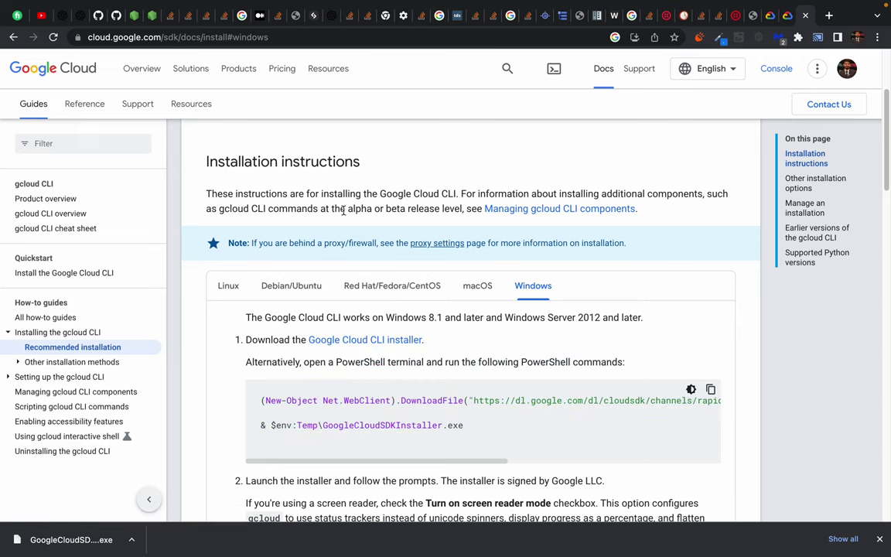
scroll(342, 210, up, 3)
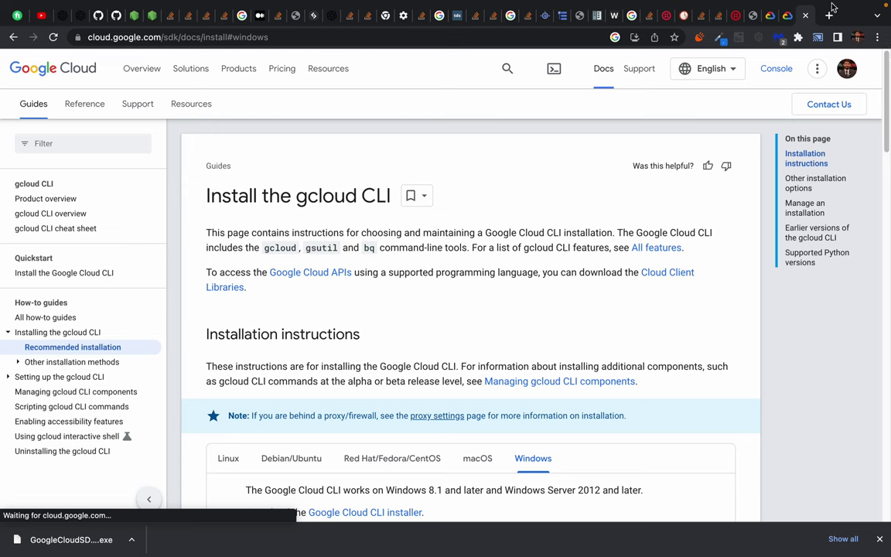
click(805, 15)
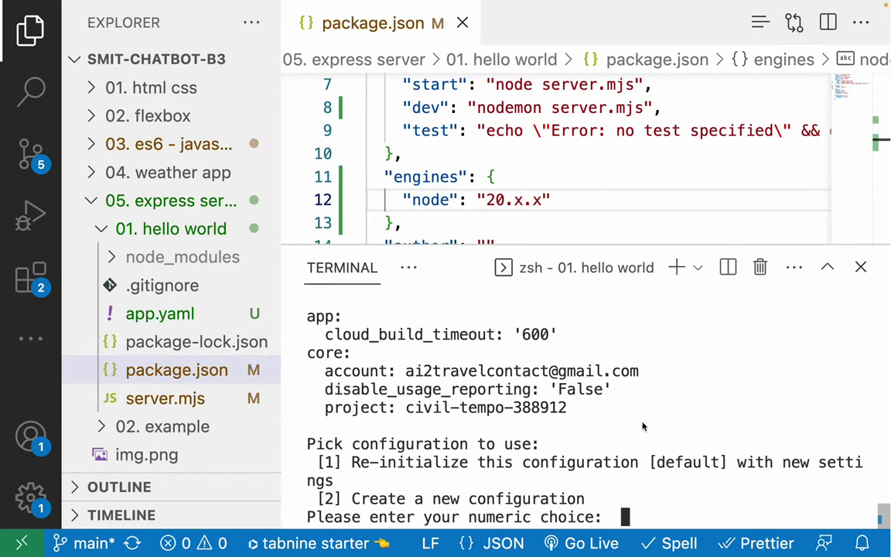
- Switch to VS Code, hide the file explorer, abort the pending configuration prompt and rerun `gcloud init` in the terminal
key(super+b)
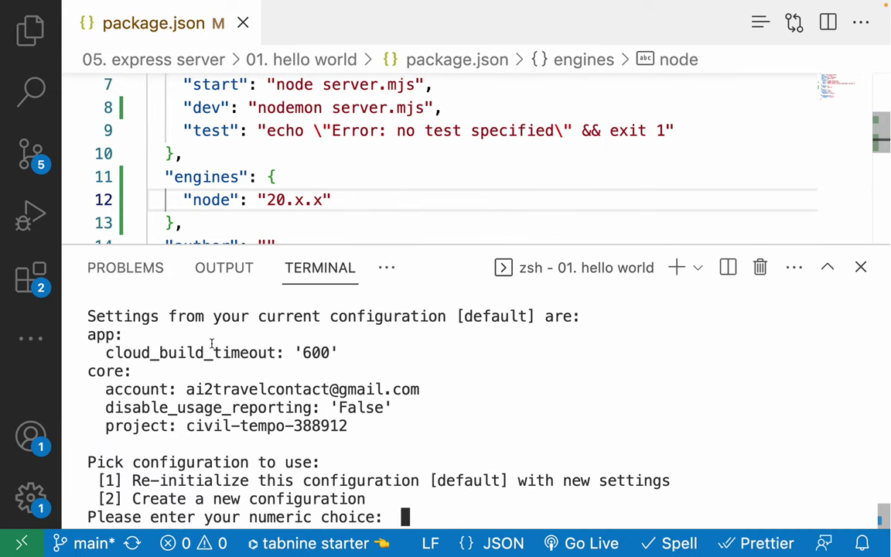
key(ctrl+c)
key(Return)
key(Up)
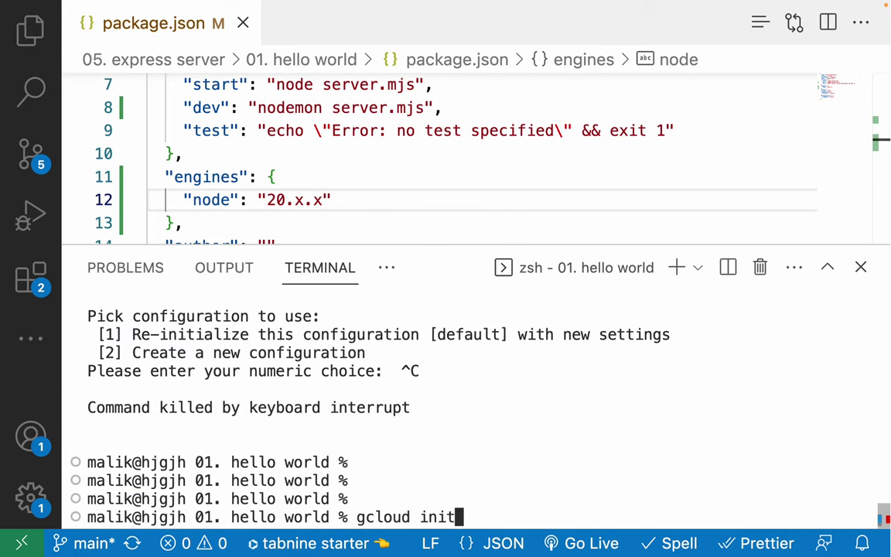
key(Return)
- Examine the log file warning and permission error in the output of `gcloud init`
scroll(382, 417, up, 2)
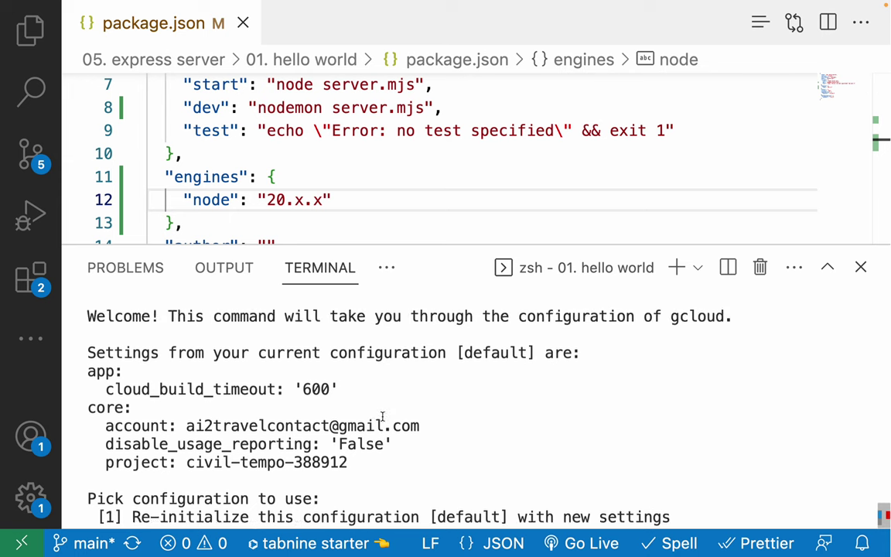
scroll(261, 387, up, 3)
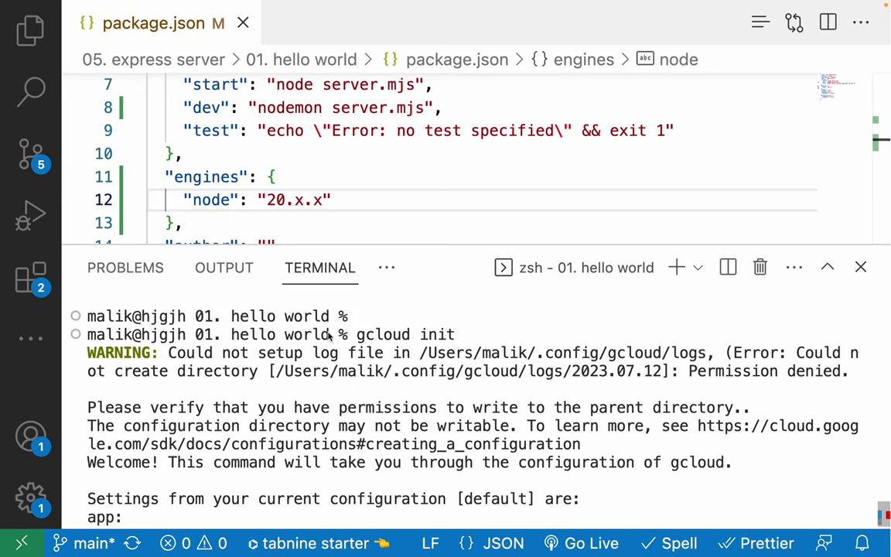
drag(356, 334, 482, 338)
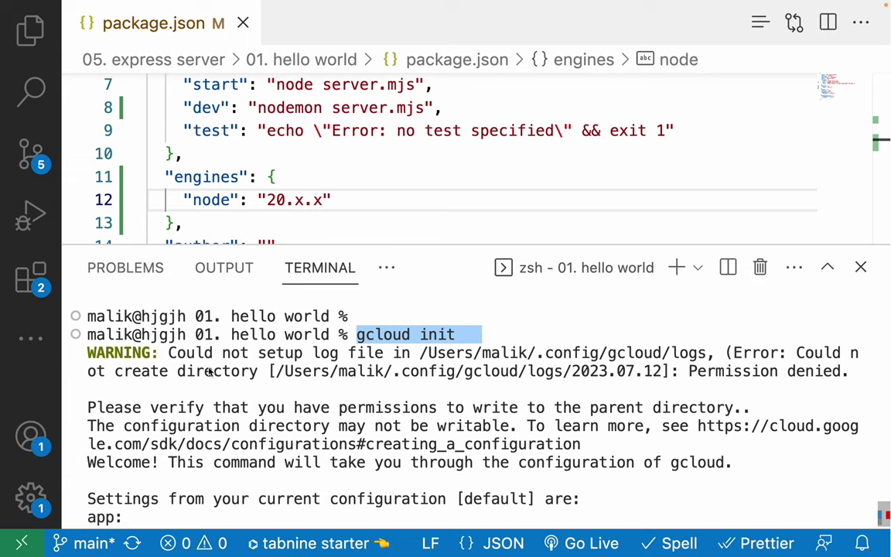
drag(168, 355, 851, 373)
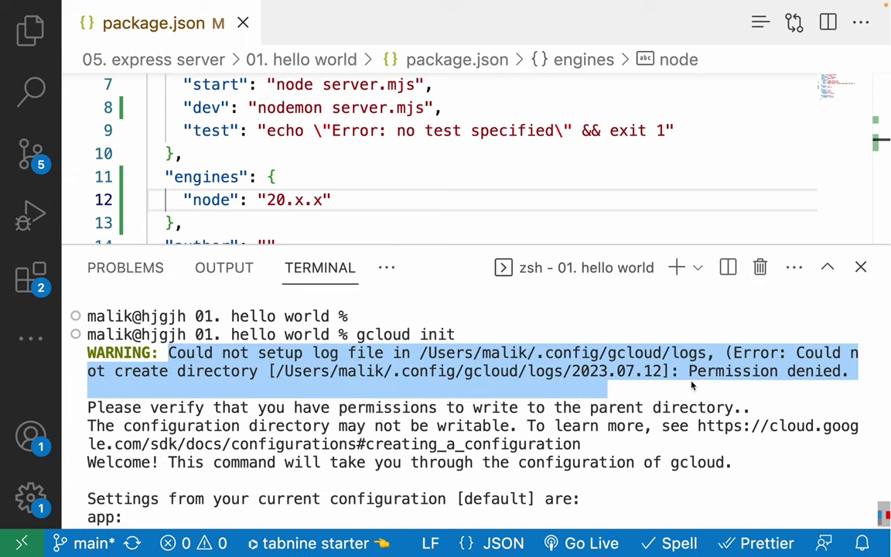
double_click(727, 373)
triple_click(727, 372)
click(728, 433)
- Abort the configuration choice of `gcloud init` and return to the shell prompt
key(ctrl+c)
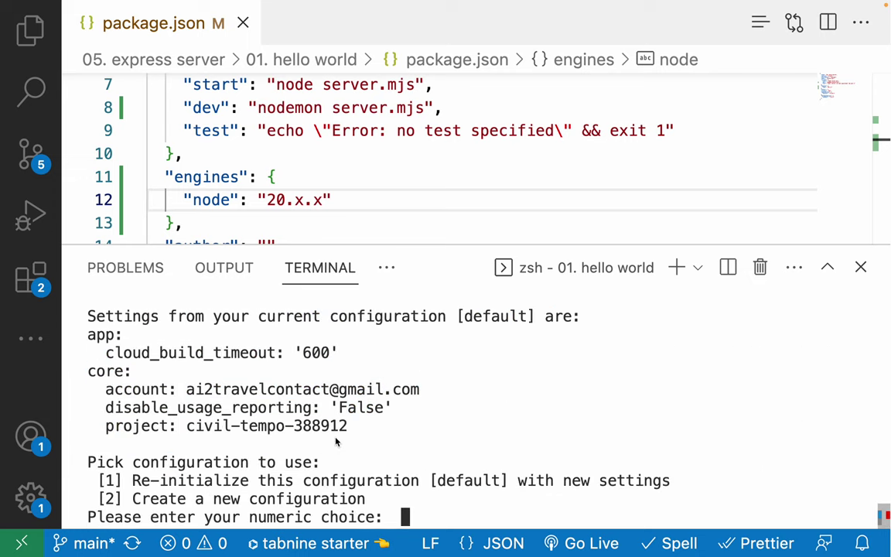
key(Return)
key(Return)
- Try to run `sudo cloud init` and leave its password request without entering a password
text(sudo )
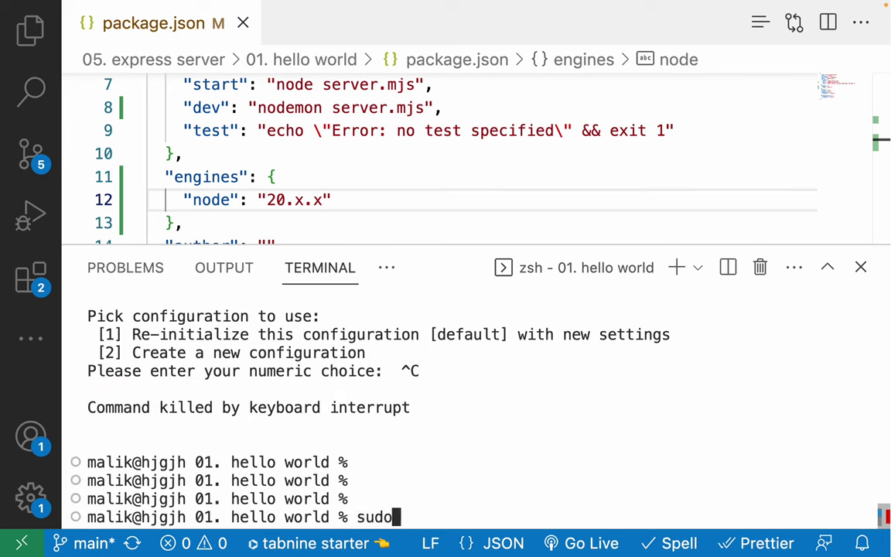
text(clou)
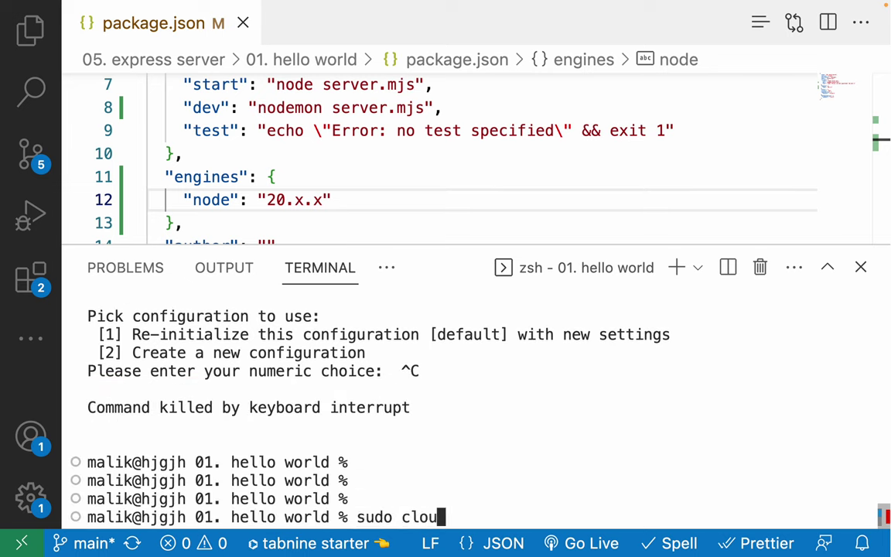
text(d init)
key(Return)
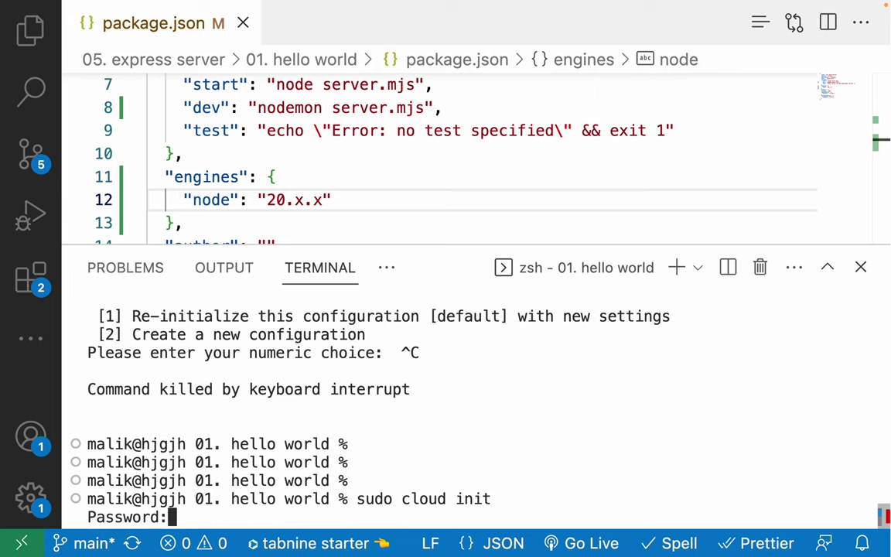
key(Return)
key(Return)
key(Return)
key(Return)
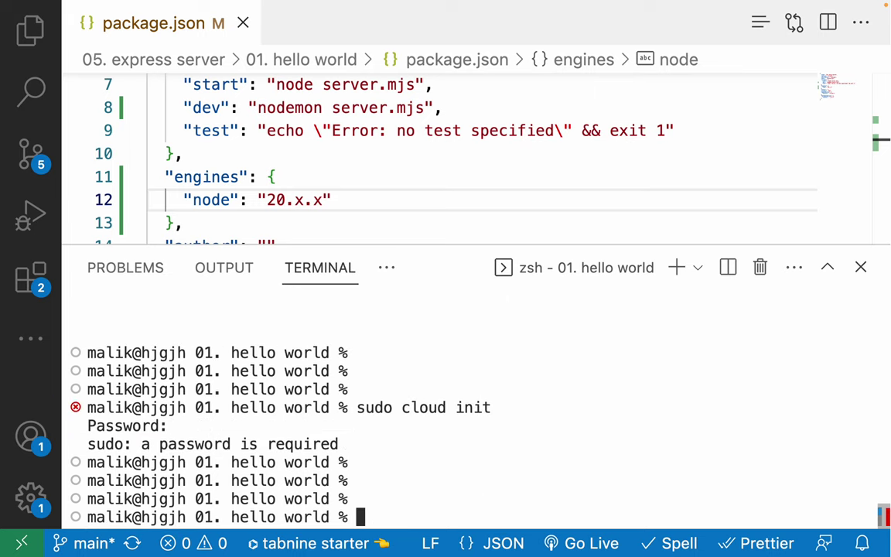
- Correct the previous command to `sudo gcloud init`, run it and enter the account password
key(Up)
key(Left)
key(Left)
key(Left)
key(Left)
key(Left)
key(Left)
key(Left)
key(Left)
key(Left)
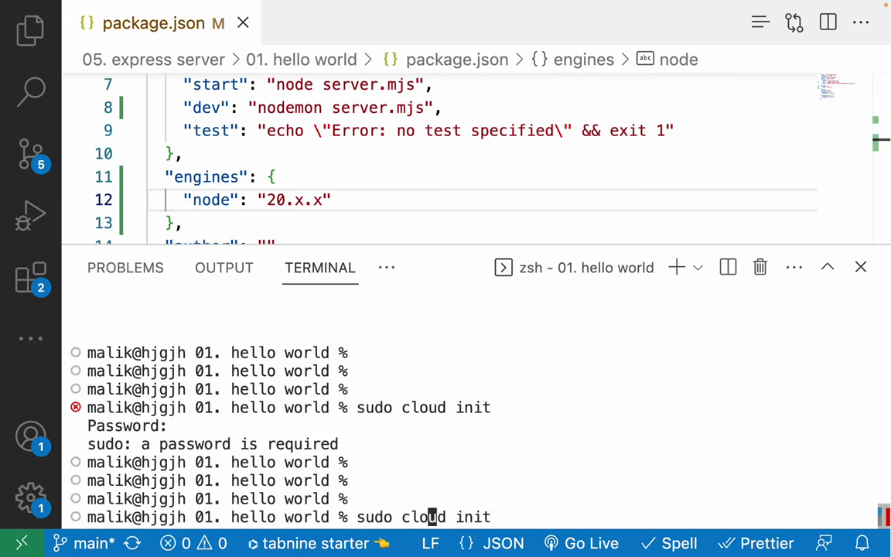
text(g)
key(Return)
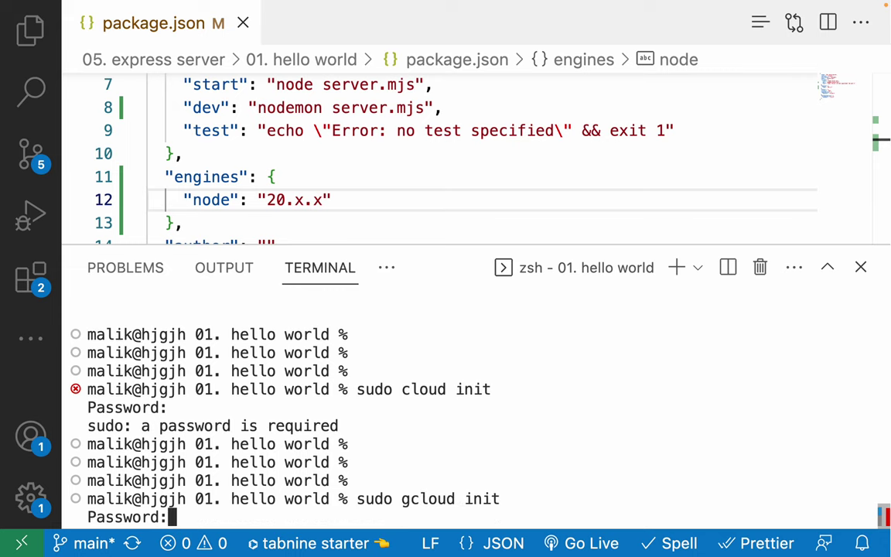
key(Return)
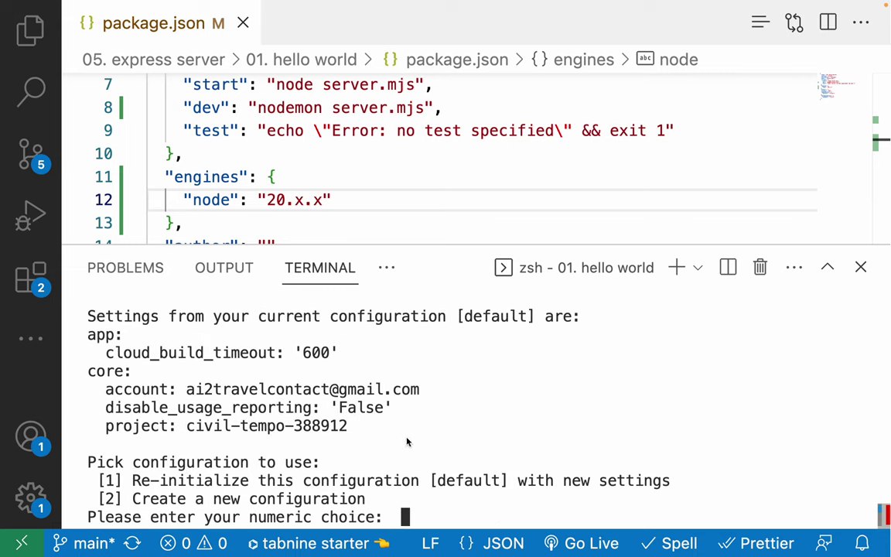
- Examine the output of `sudo gcloud init`, including its introduction and the settings of the current default configuration
scroll(290, 408, up, 3)
scroll(291, 409, up, 1)
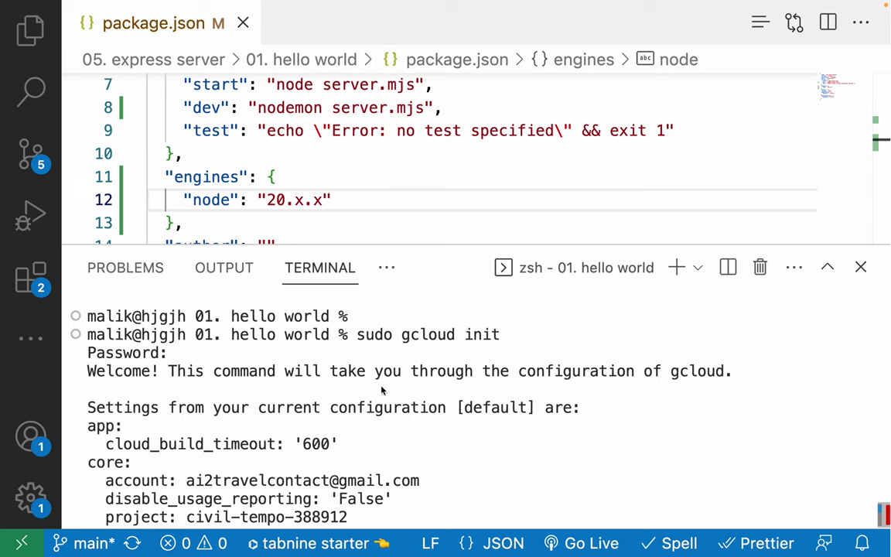
scroll(355, 351, up, 1)
drag(358, 354, 535, 353)
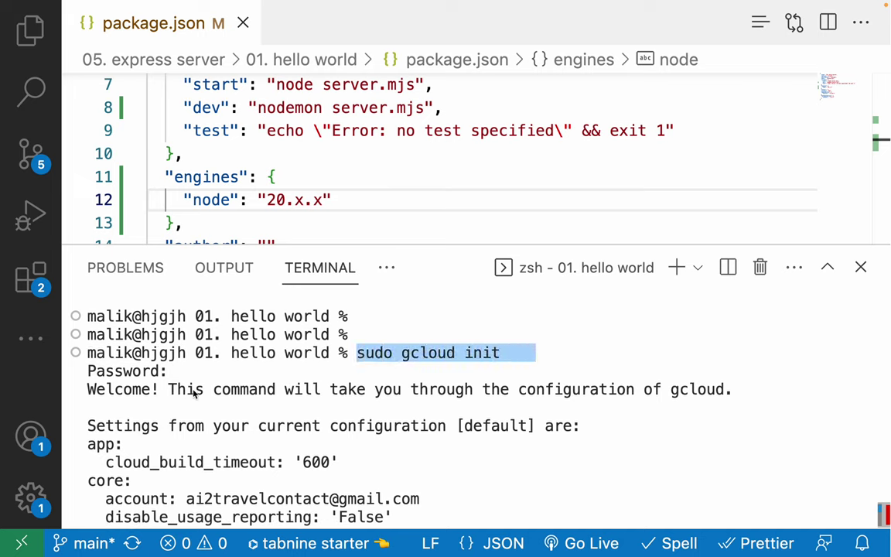
drag(195, 394, 672, 396)
click(730, 398)
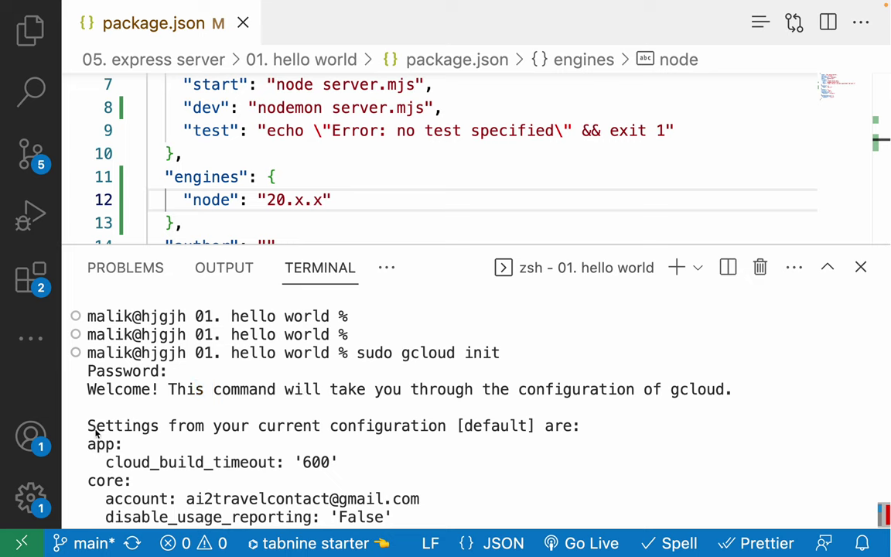
drag(93, 427, 596, 427)
click(597, 427)
double_click(505, 431)
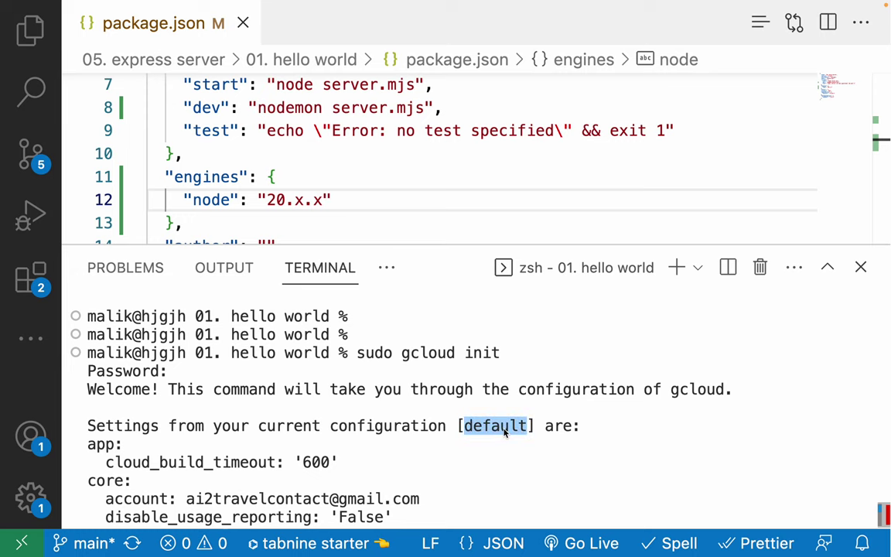
scroll(309, 430, down, 3)
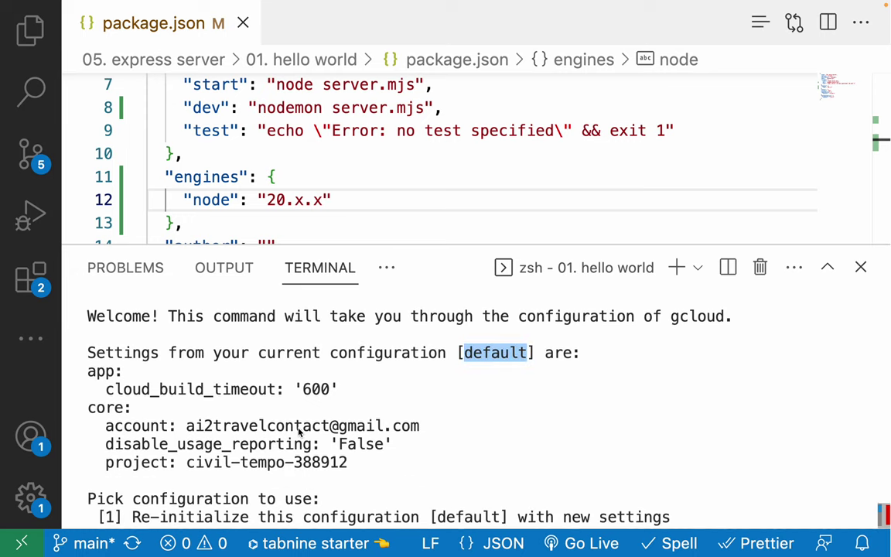
- Examine the default configuration's settings in the `sudo gcloud init` output, including the account and the project ID
scroll(118, 460, down, 2)
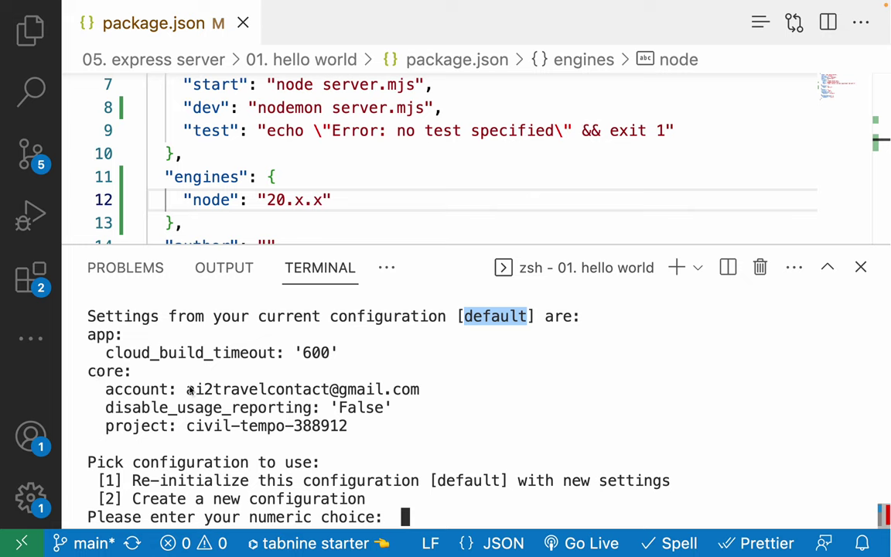
drag(186, 390, 427, 389)
click(427, 389)
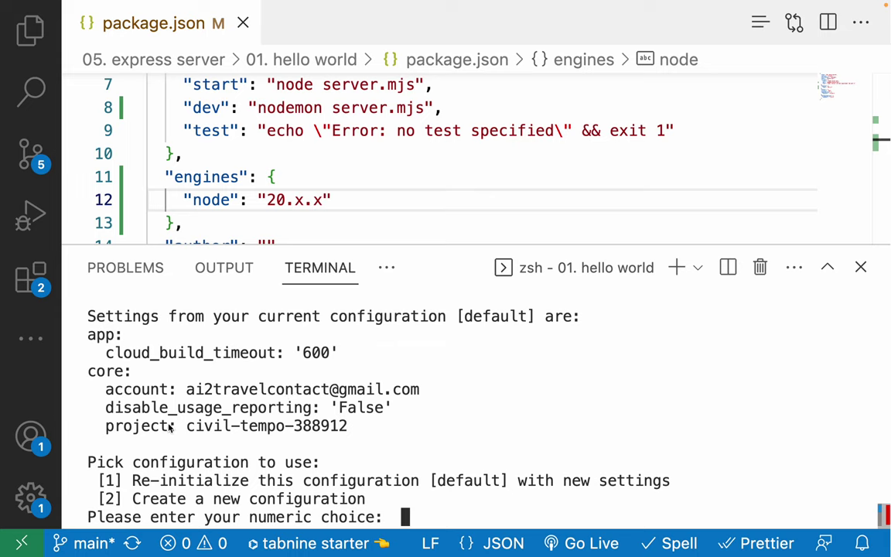
drag(187, 431, 377, 427)
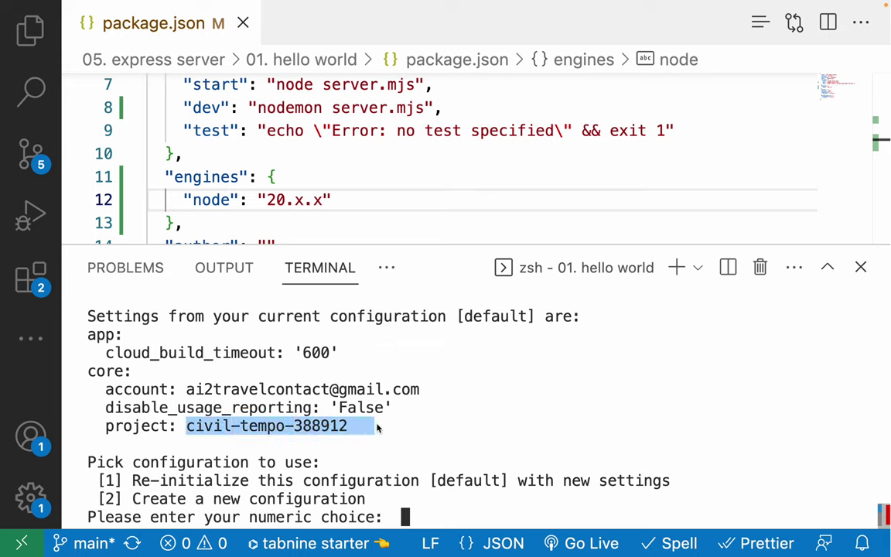
double_click(301, 427)
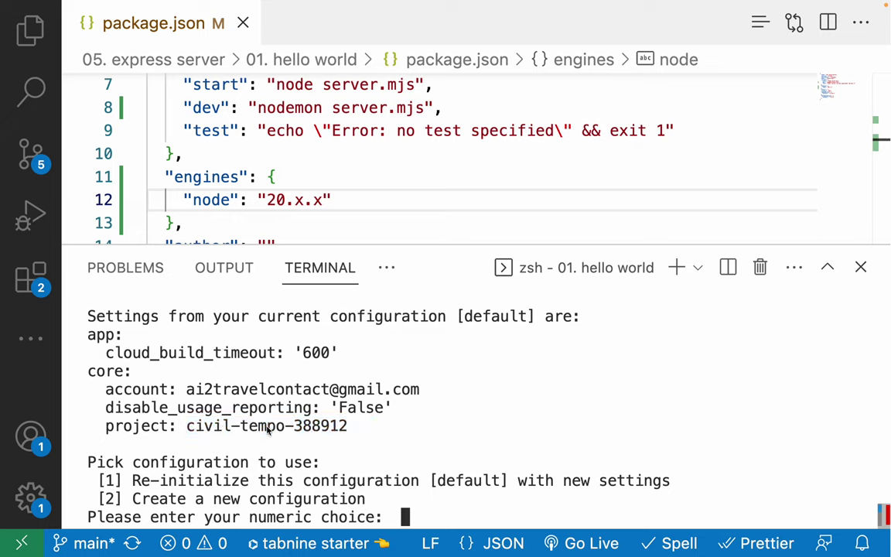
double_click(316, 426)
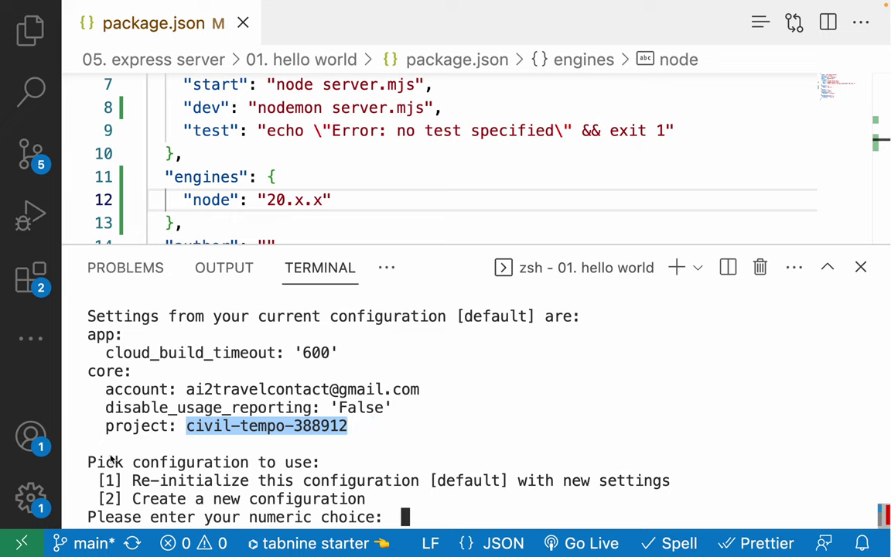
drag(124, 352, 385, 426)
click(384, 425)
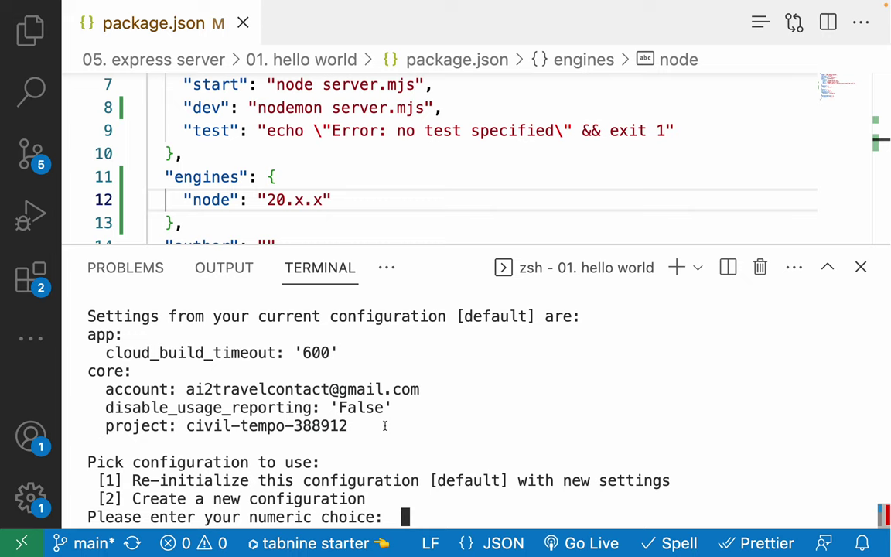
- Compare the two configuration choices and pick option 1 to re-initialize the default configuration with new settings
drag(125, 480, 288, 480)
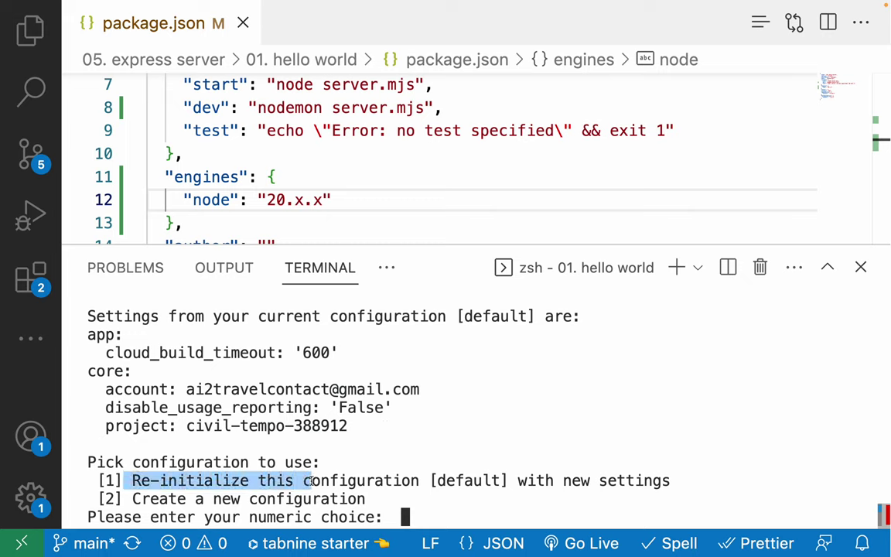
click(288, 480)
triple_click(201, 499)
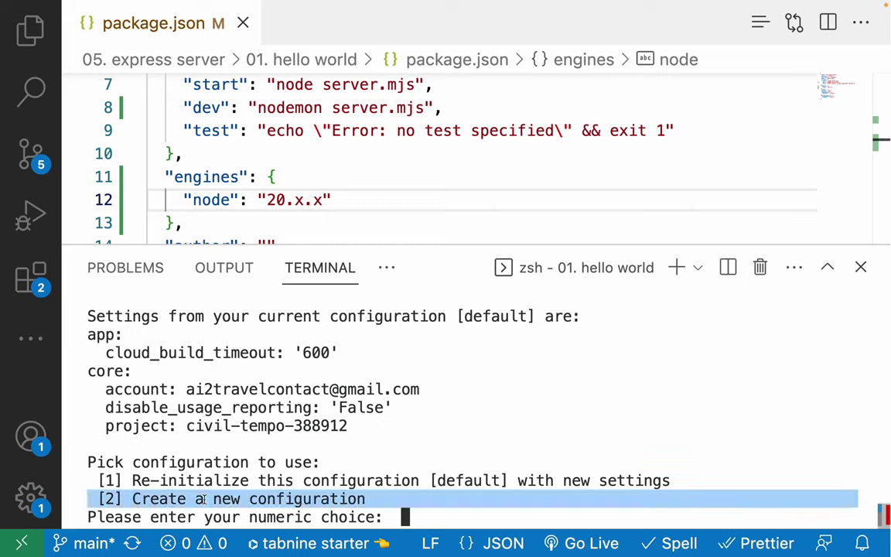
click(200, 499)
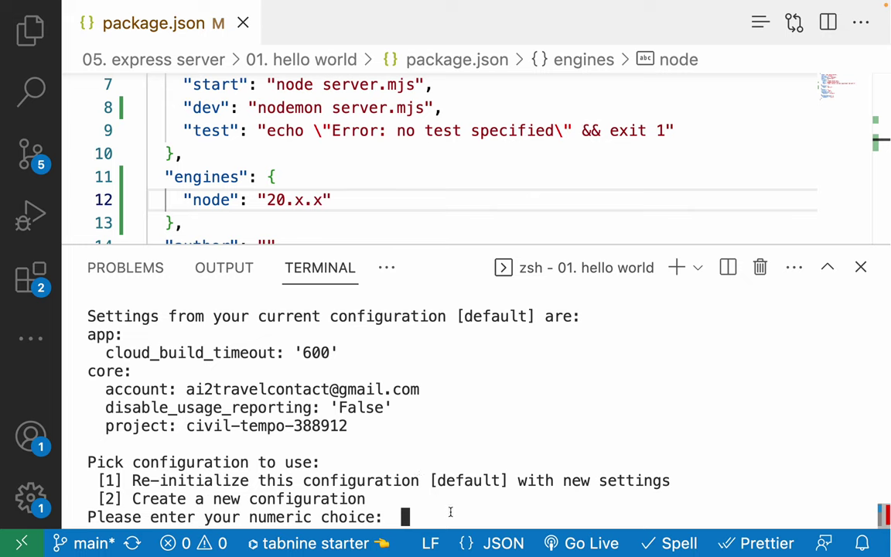
text(1)
key(Return)
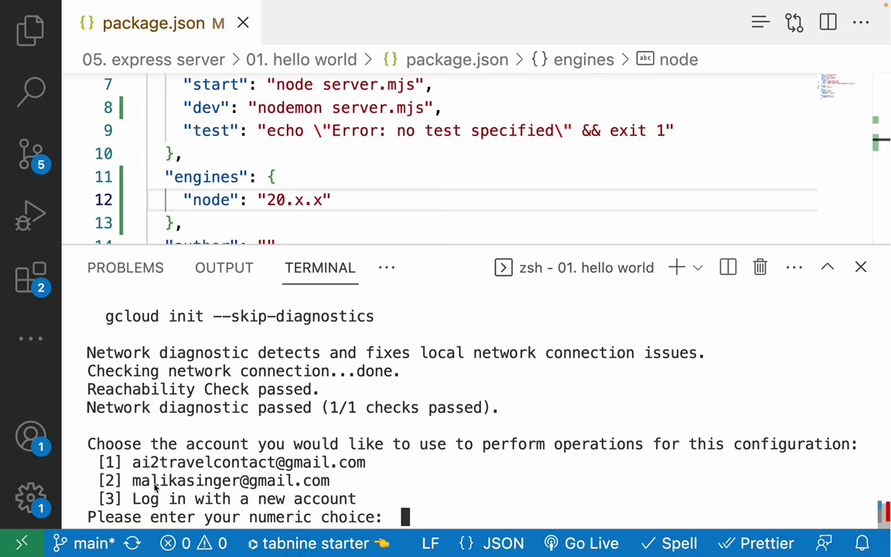
- Review the account choices for this configuration and pick option 3 to log in with a new account
drag(130, 462, 365, 462)
drag(129, 480, 344, 481)
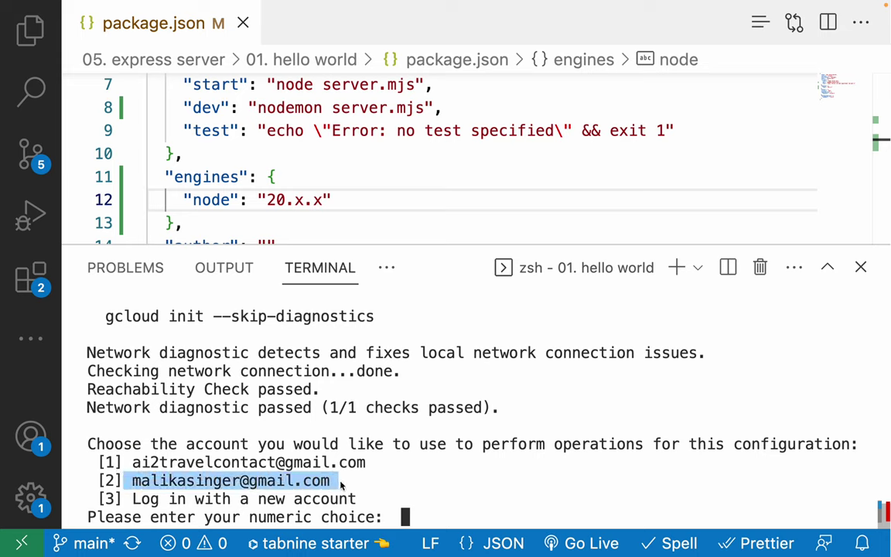
click(132, 499)
drag(132, 499, 390, 501)
click(392, 501)
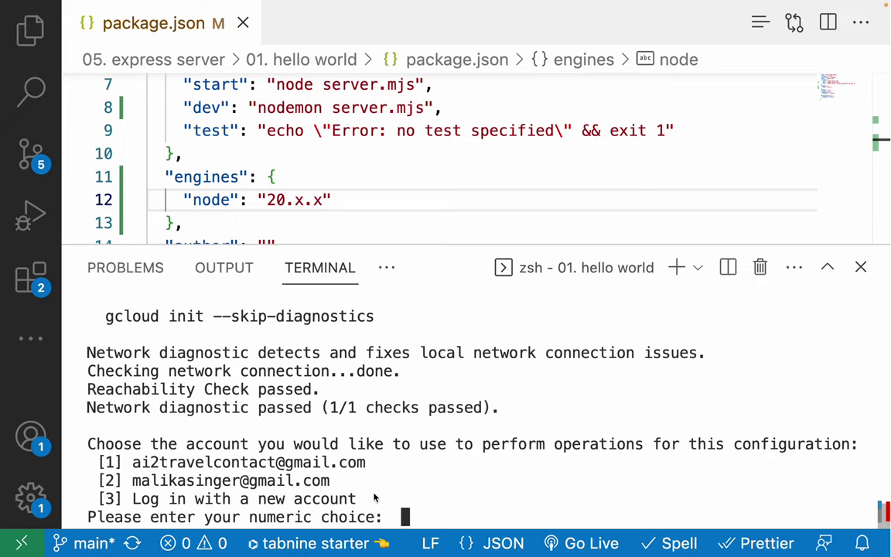
text(3)
key(Return)
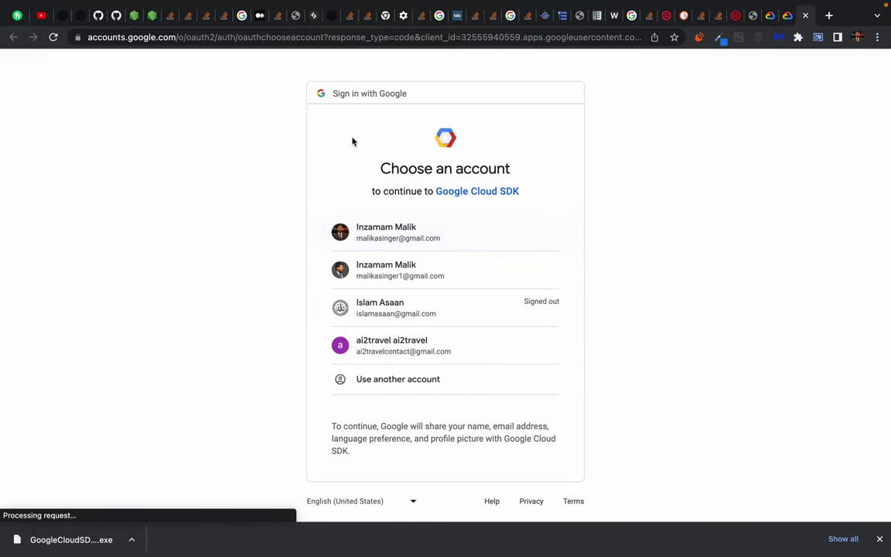
- Sign in with the ai2travel Google account, dismiss the translation popup and grant Google Cloud SDK the requested access
drag(325, 122, 718, 433)
click(718, 433)
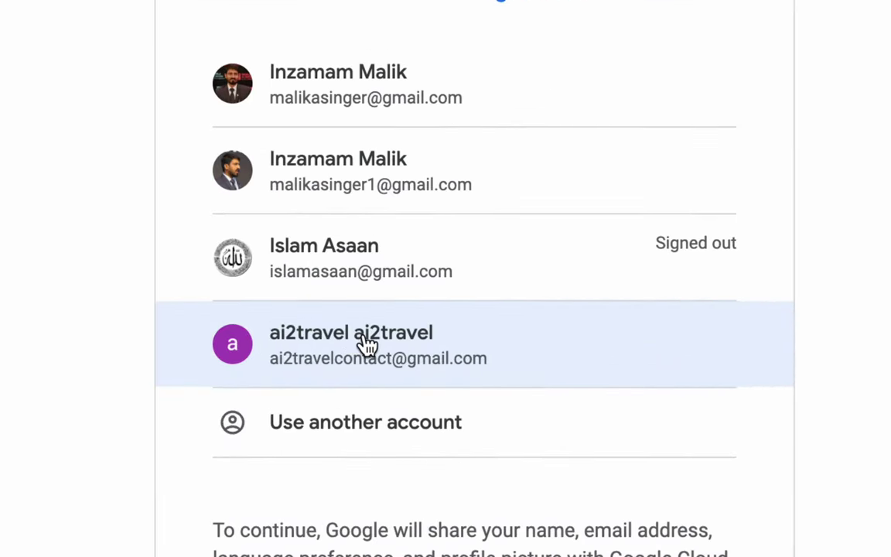
click(393, 343)
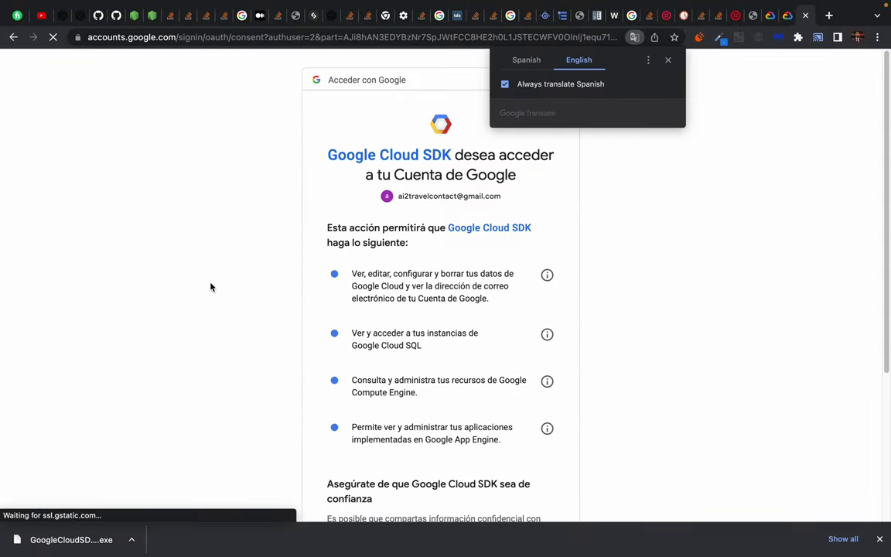
click(668, 61)
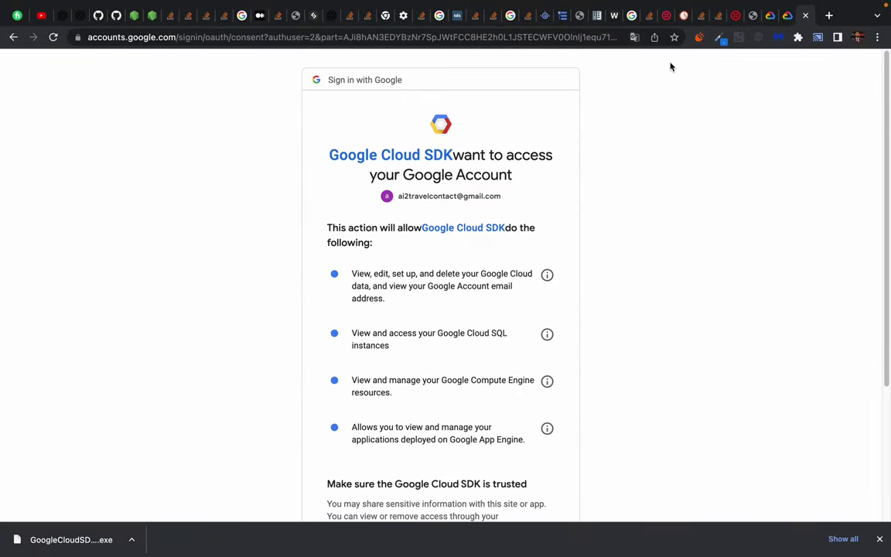
scroll(665, 292, down, 5)
click(534, 427)
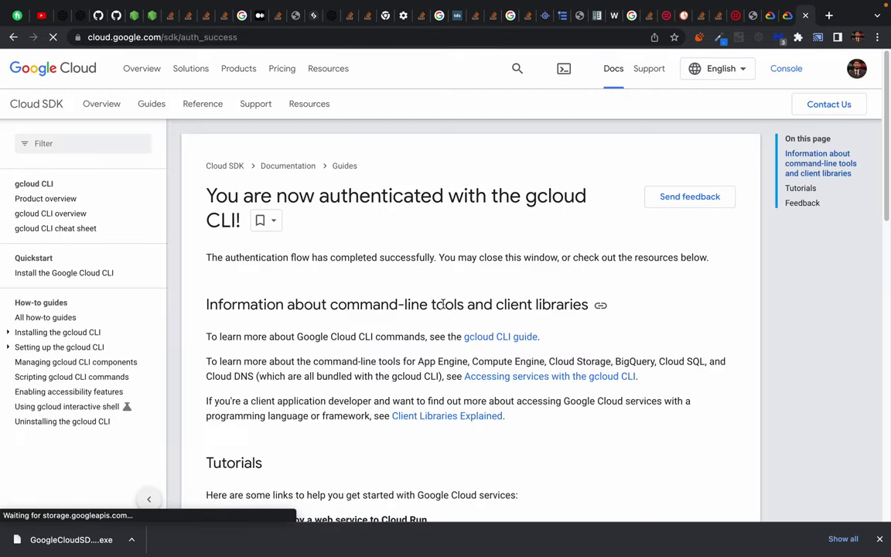
- Close the leftover Google sign-in window in Safari and return to the terminal in VS Code
key(ctrl+Left)
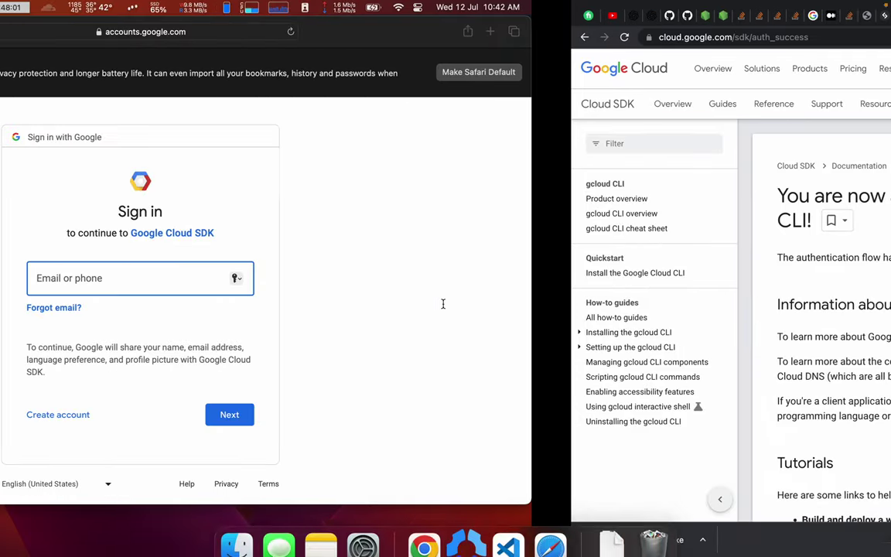
click(119, 32)
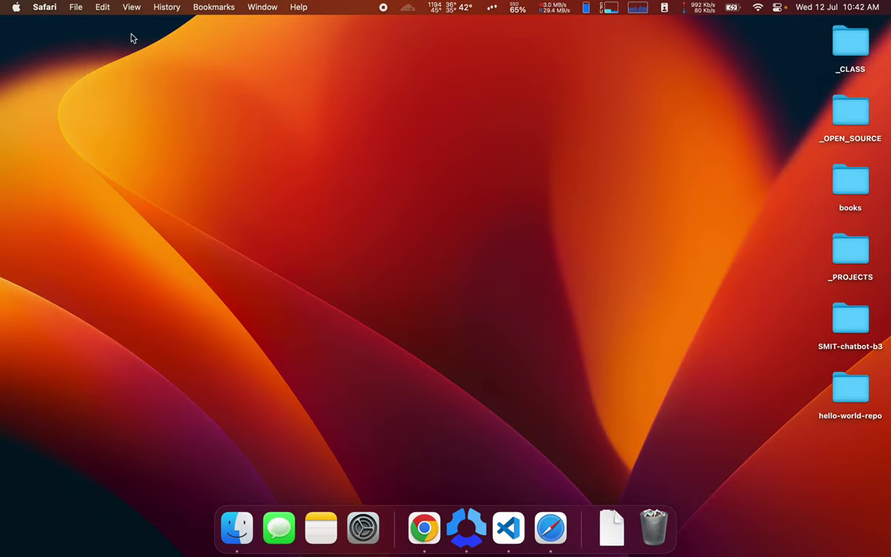
key(ctrl+Right)
key(ctrl+Right)
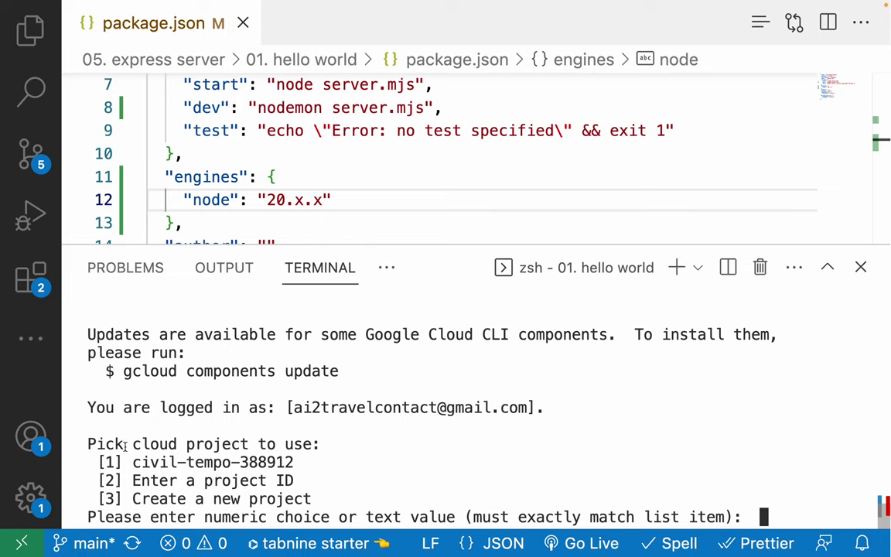
- Examine the logged-in account line and the three cloud project choices offered by `gcloud init`
drag(101, 410, 349, 408)
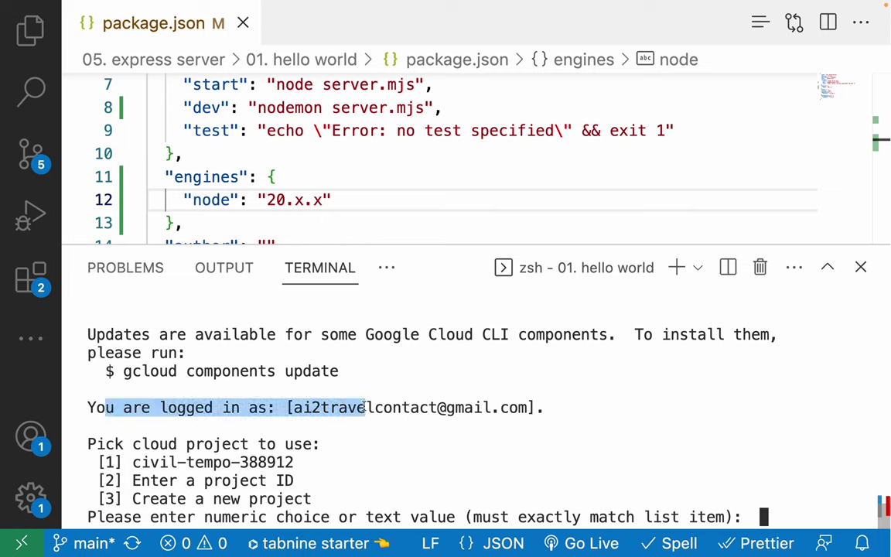
triple_click(365, 408)
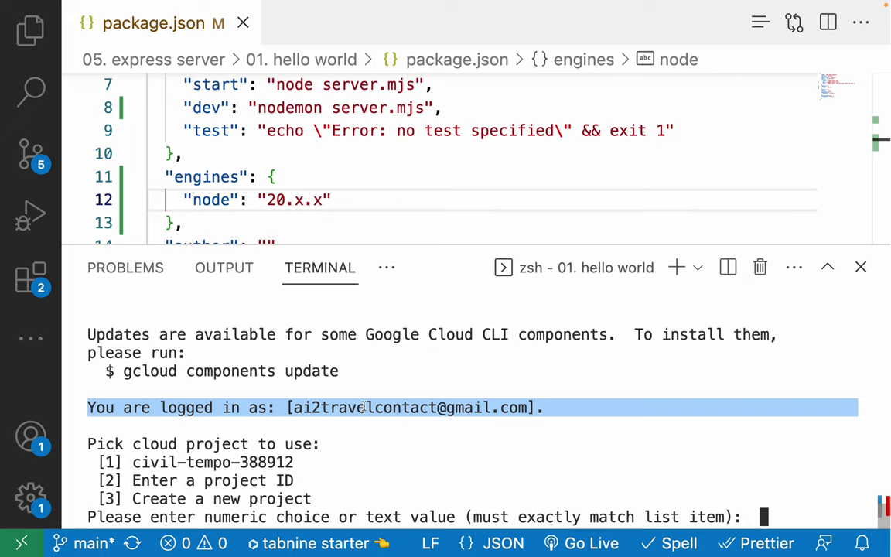
drag(89, 443, 319, 444)
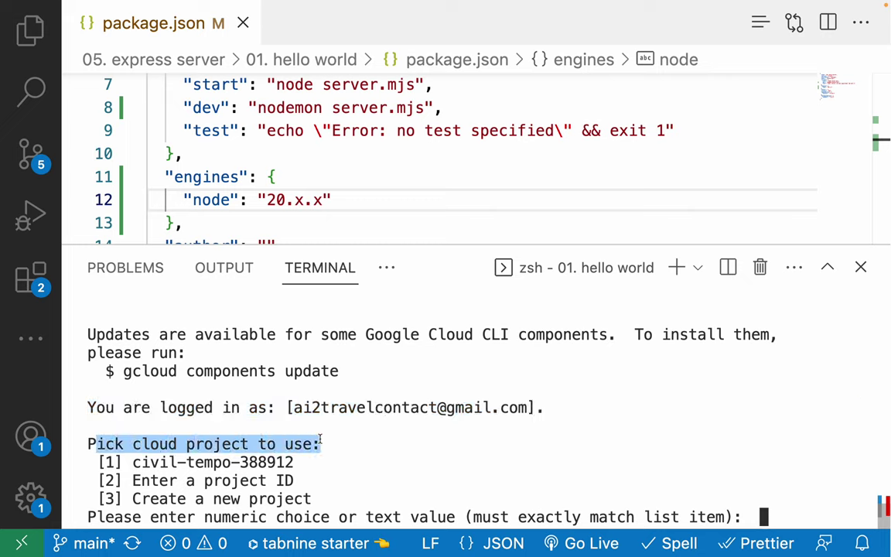
click(263, 441)
drag(133, 462, 317, 461)
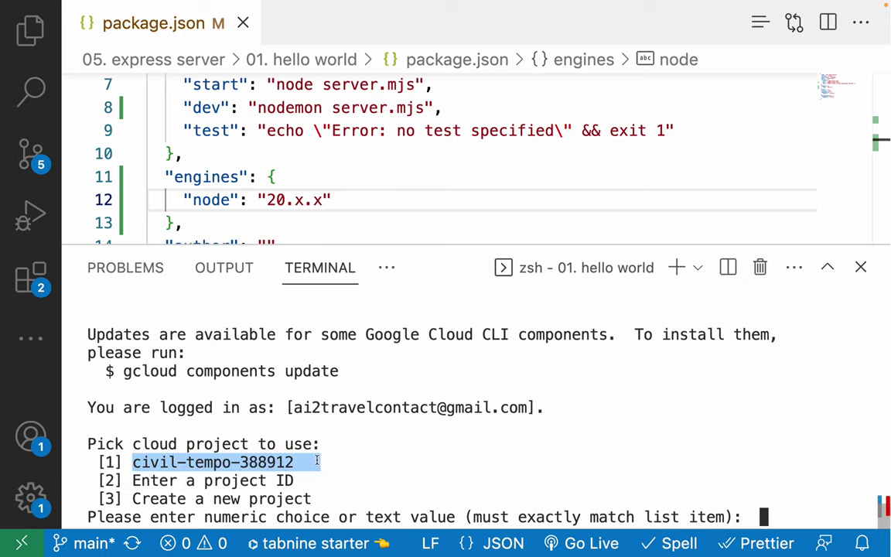
drag(98, 462, 294, 462)
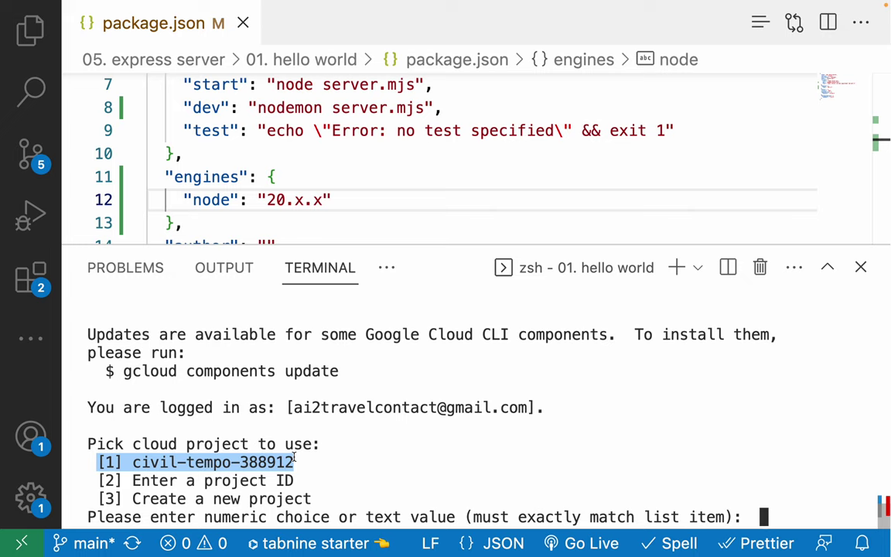
drag(112, 480, 322, 481)
drag(99, 498, 309, 498)
click(310, 499)
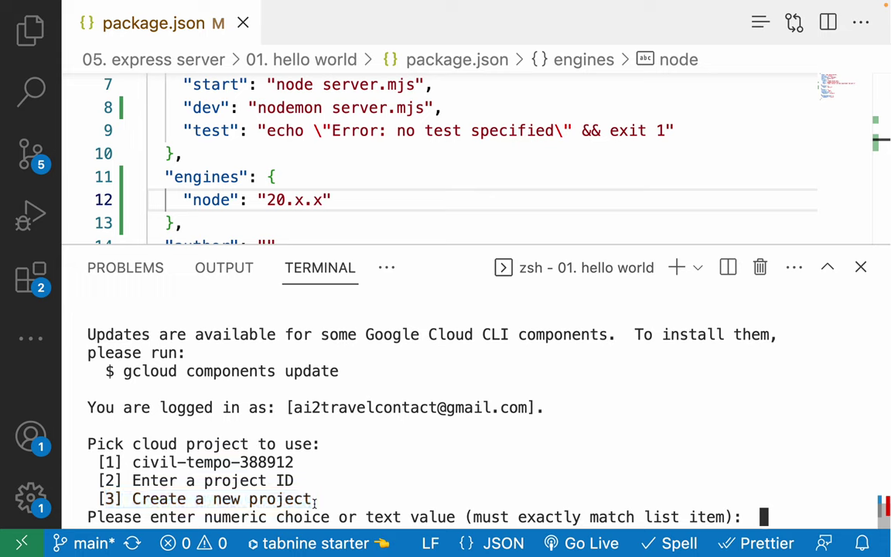
- Go over the project choices again and pick option 1, the existing cloud project civil-tempo-388912
triple_click(170, 498)
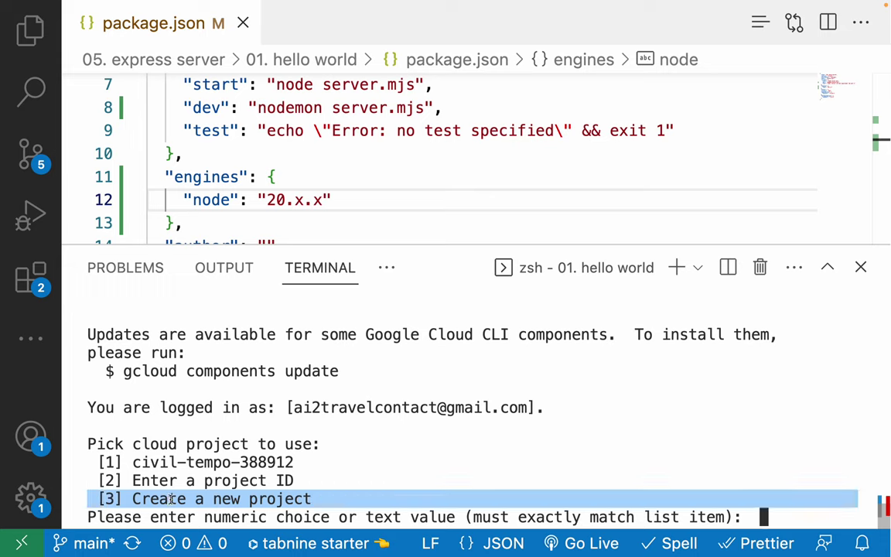
triple_click(164, 481)
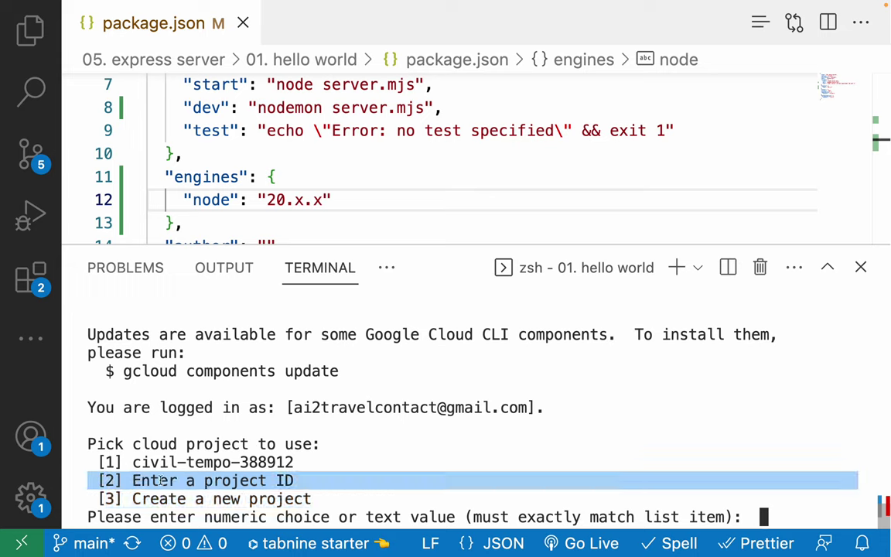
triple_click(158, 462)
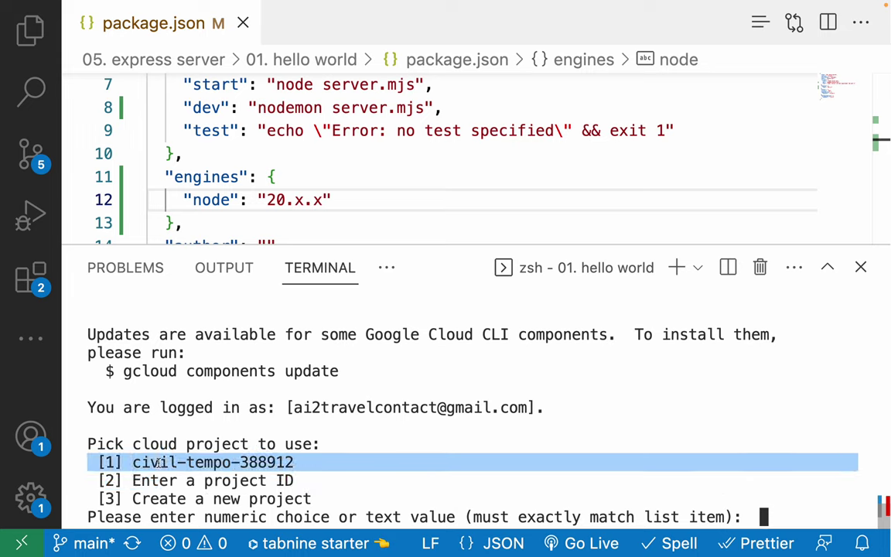
click(159, 463)
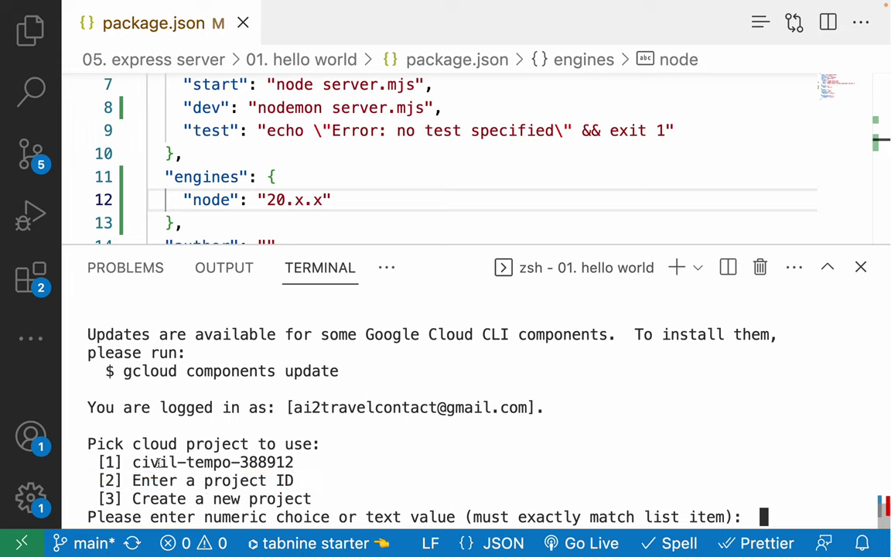
text(1)
key(Return)
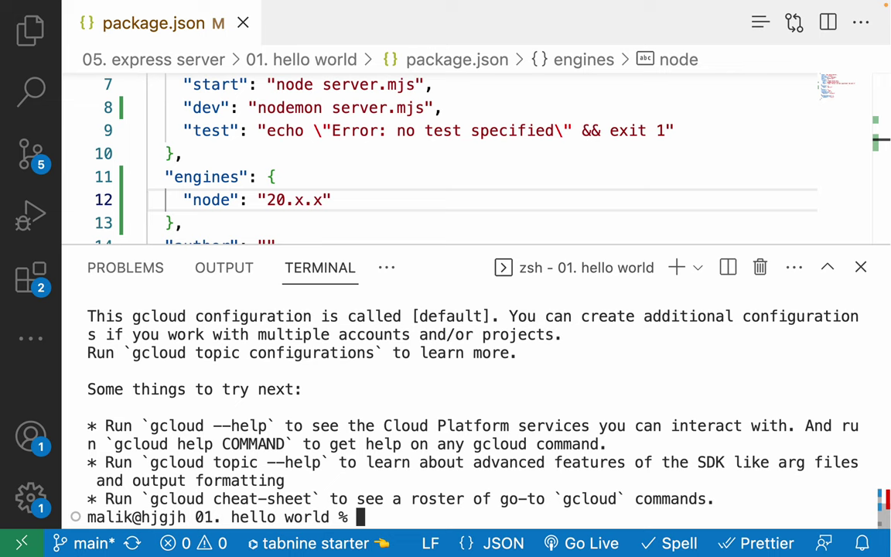
- Switch to Chrome, close the authentication success page and highlight the guide's instruction to create an App Engine application
key(ctrl+Left)
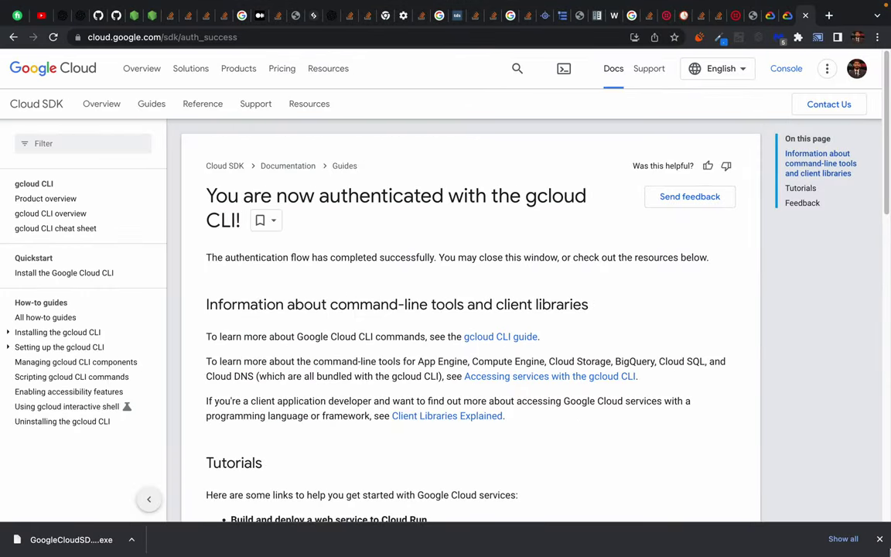
key(super+w)
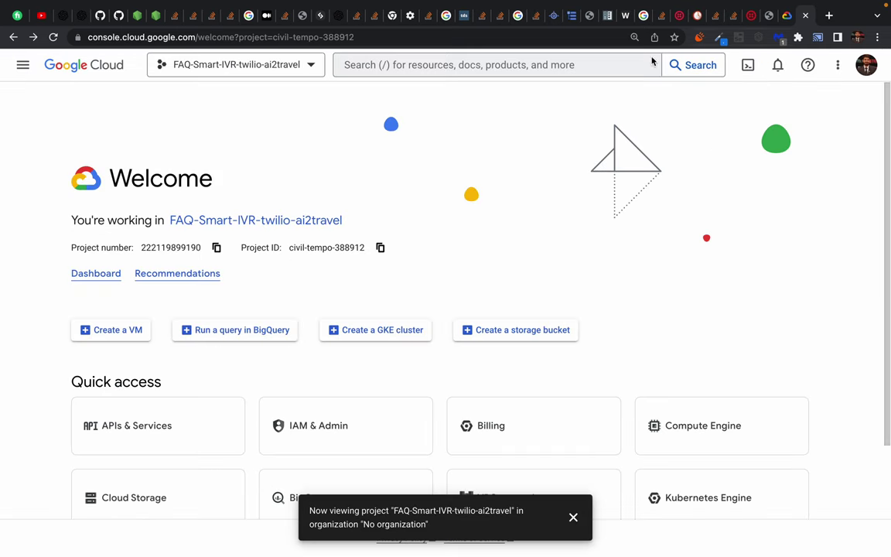
key(super+alt+Left)
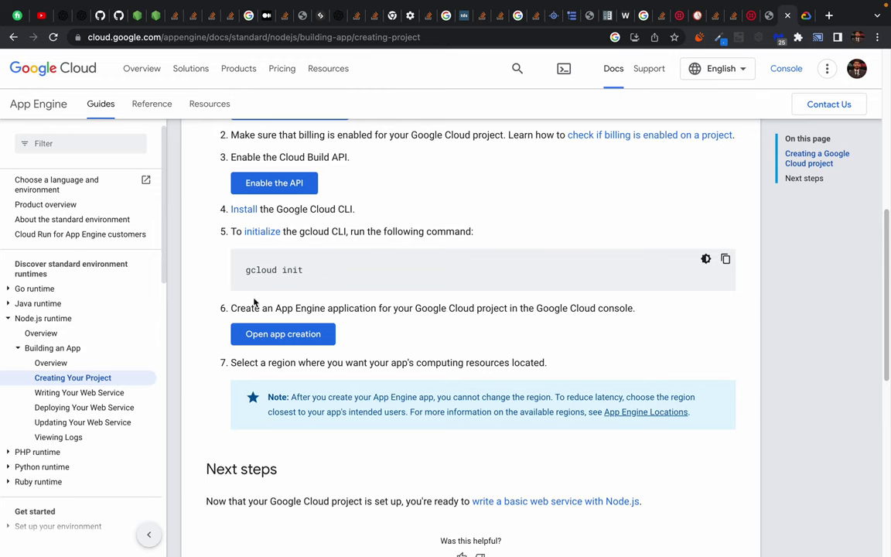
drag(231, 306, 636, 308)
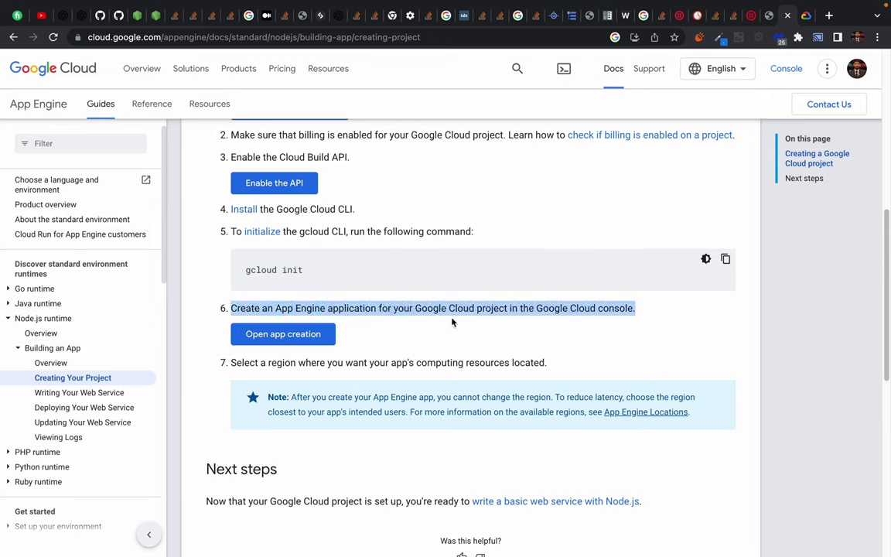
- Go from the guide to the Google Cloud console and choose the project FAQ-Smart-IVR-twilio-ai2travel in the project picker
triple_click(480, 304)
triple_click(480, 304)
click(806, 17)
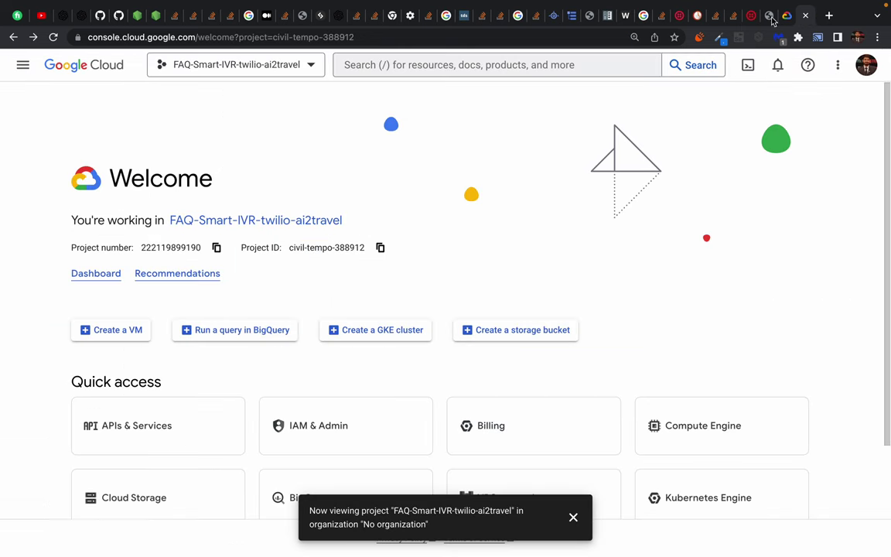
click(244, 64)
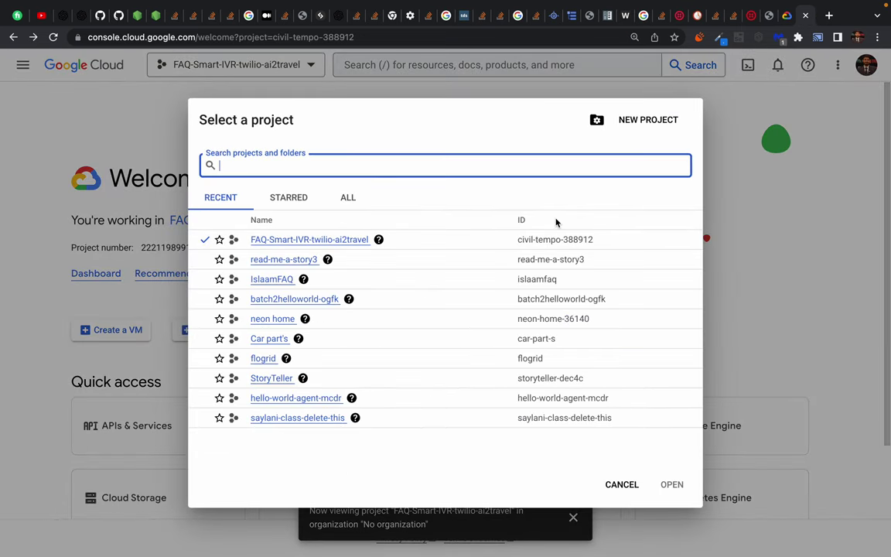
click(339, 240)
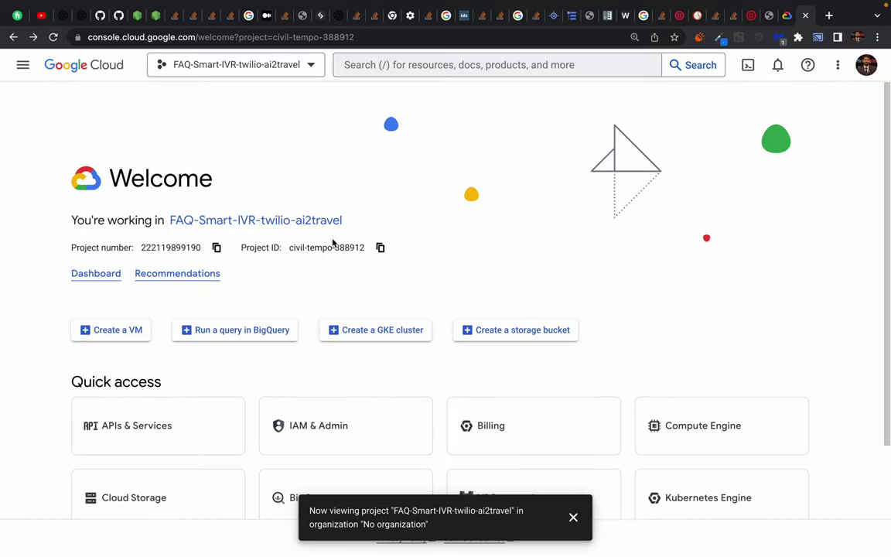
- Search the console for "app engine" and open the App Engine product page
click(386, 67)
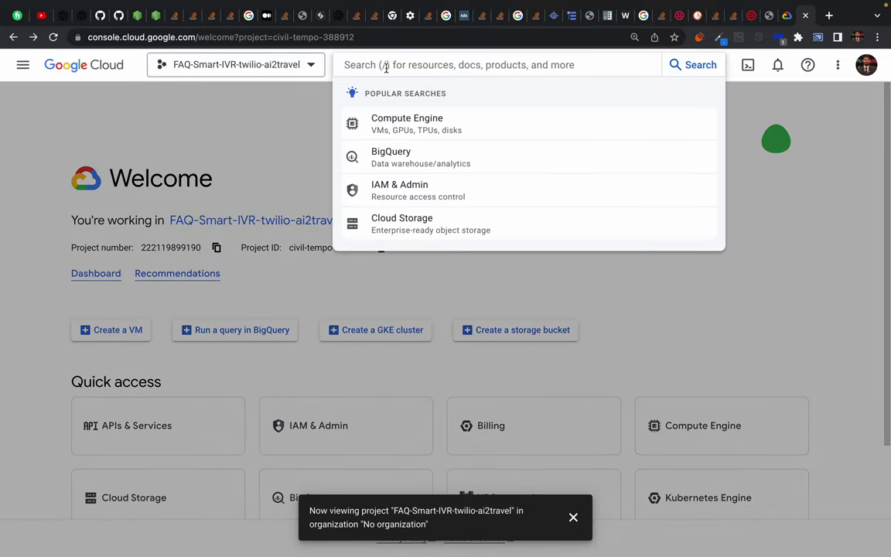
text(app en)
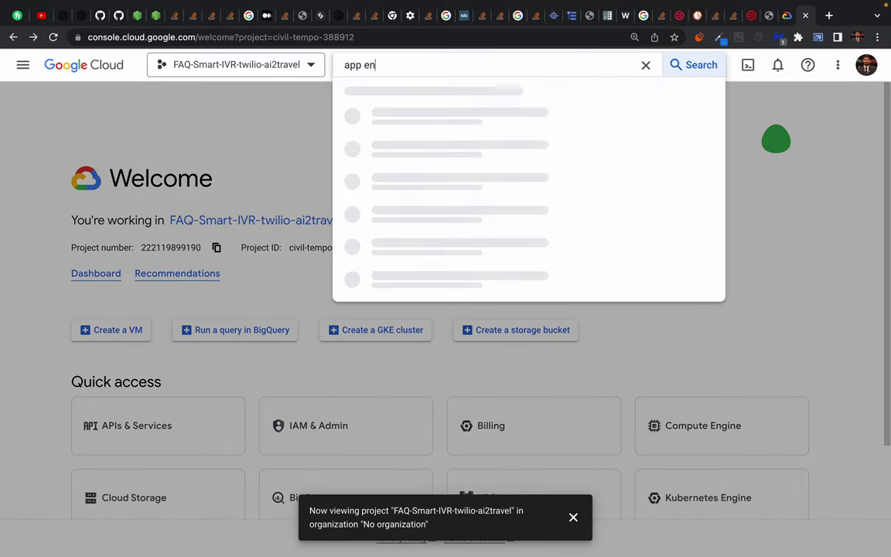
text(gine)
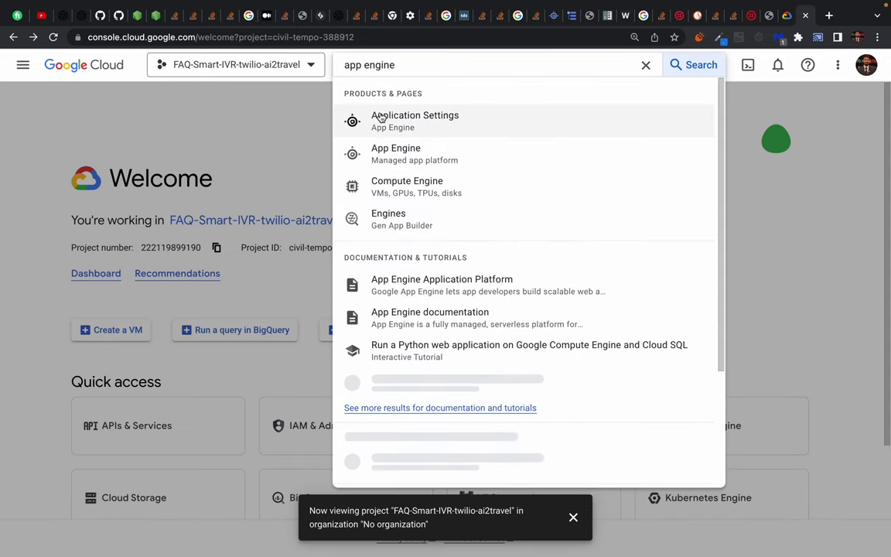
click(397, 162)
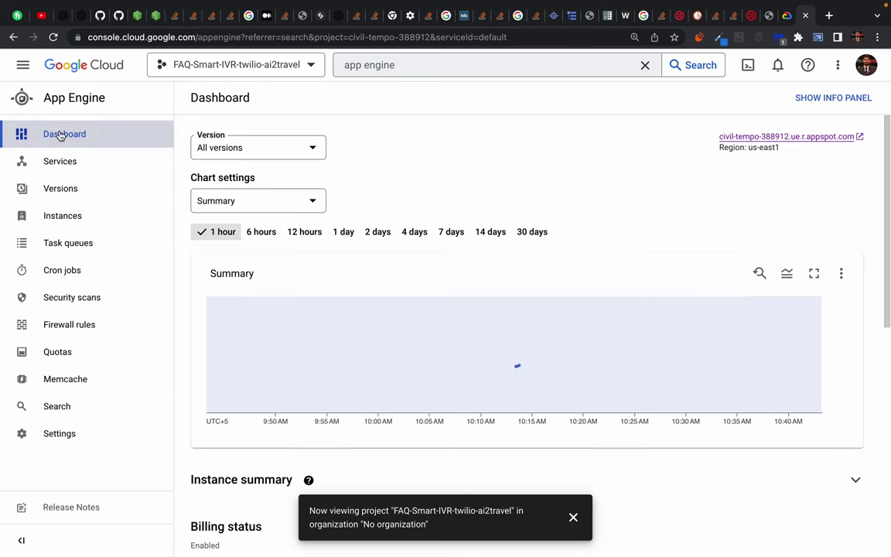
- Review the App Engine dashboard and the list of deployed services for the project
click(60, 135)
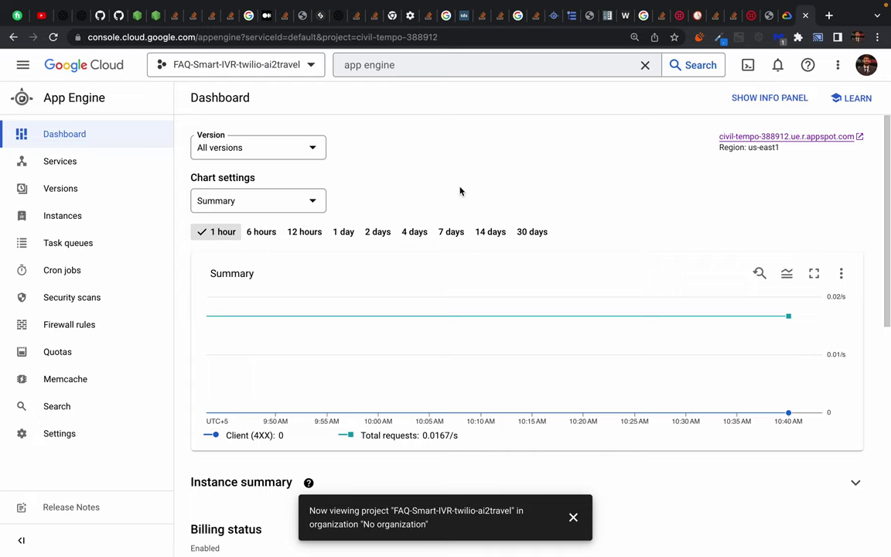
click(51, 161)
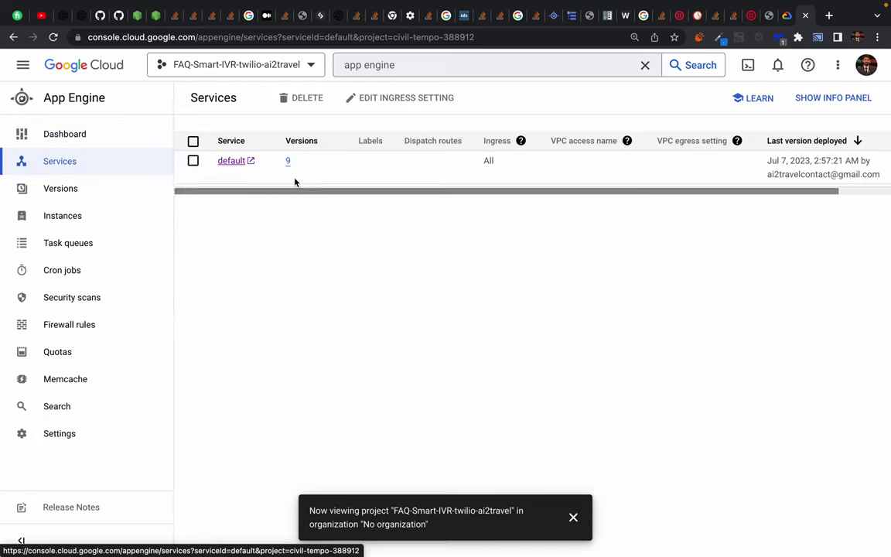
drag(207, 122, 330, 241)
click(241, 179)
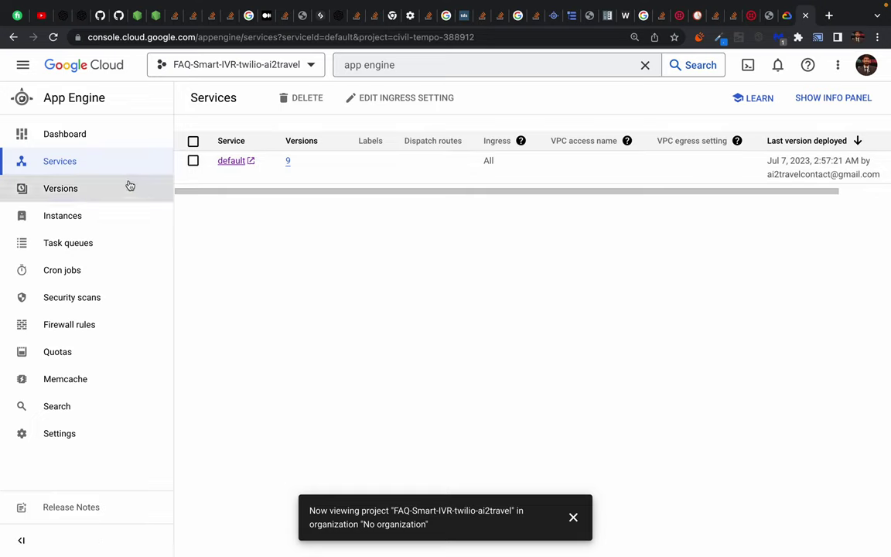
click(80, 135)
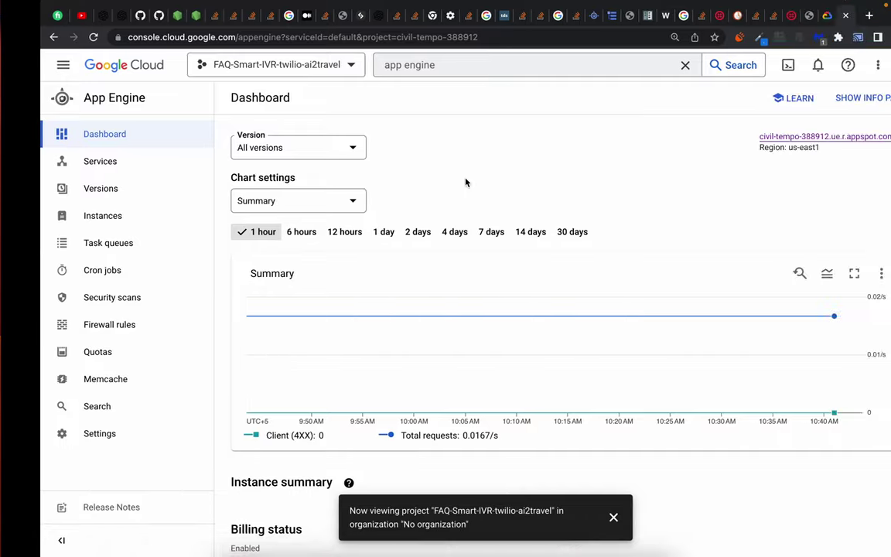
- Check the VS Code terminal, return to the App Engine guide in Chrome and highlight its app creation and region selection instructions
key(super+Tab)
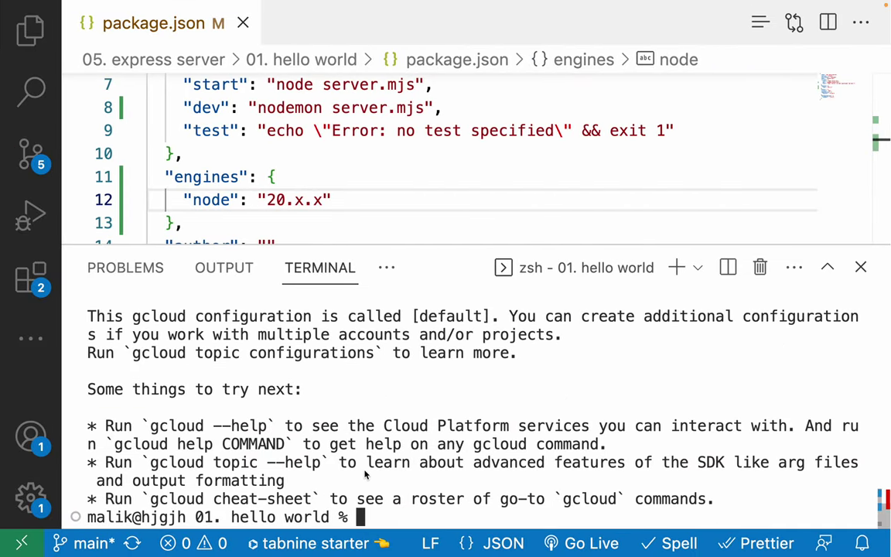
key(super+Tab)
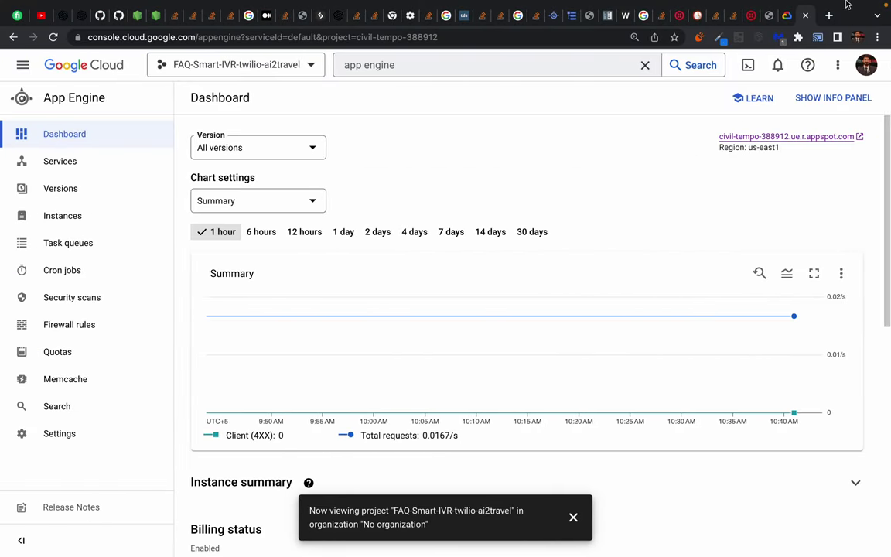
click(787, 16)
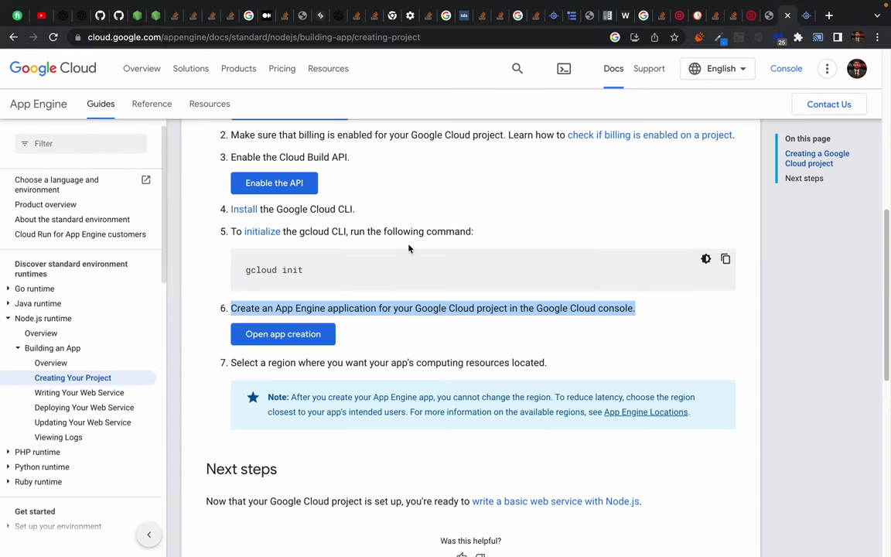
triple_click(267, 308)
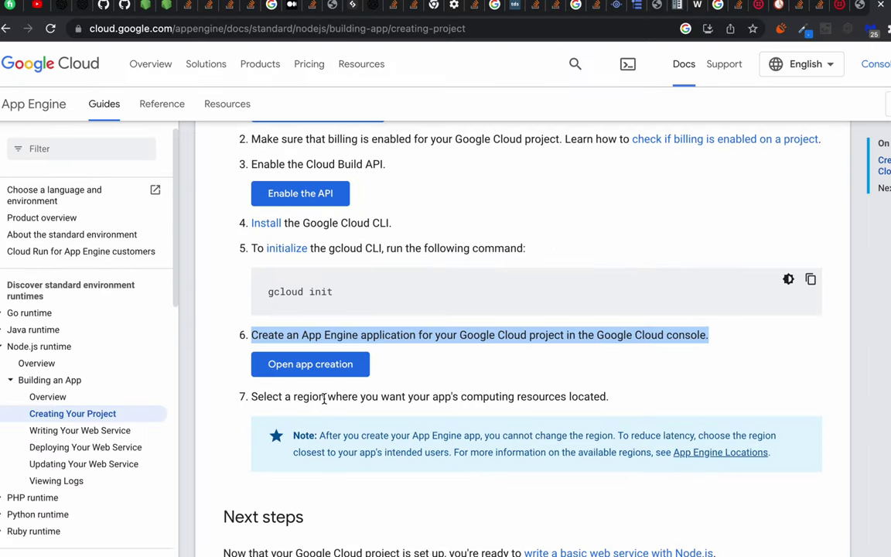
drag(176, 396, 705, 389)
click(728, 396)
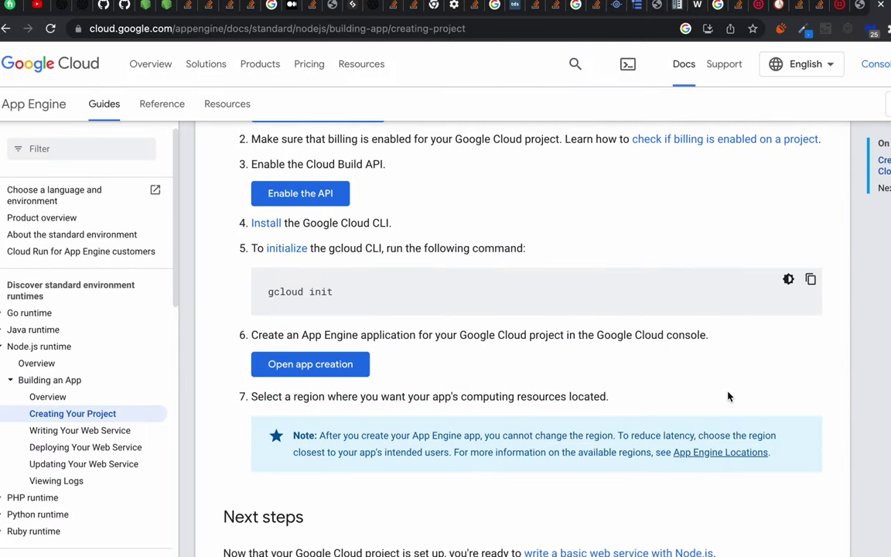
triple_click(489, 397)
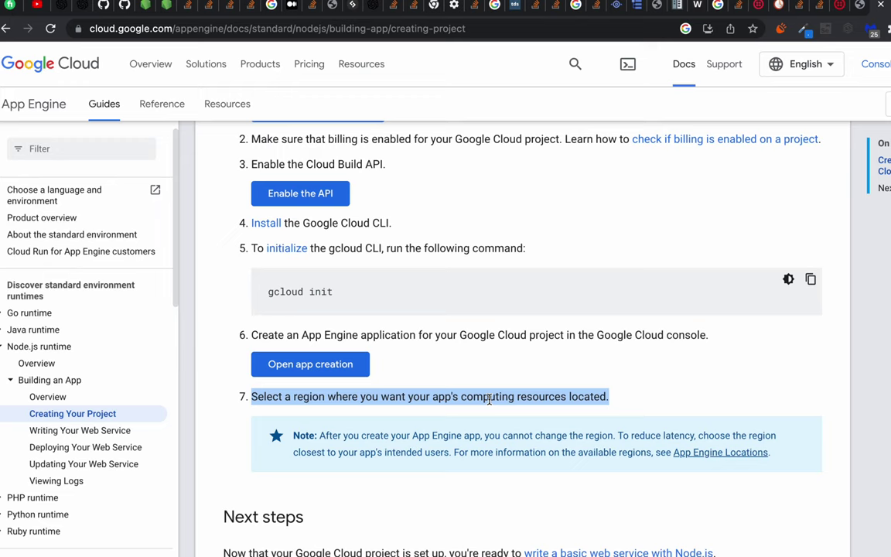
- Highlight the guide's `gcloud init` command and the instruction to create an App Engine application
triple_click(297, 292)
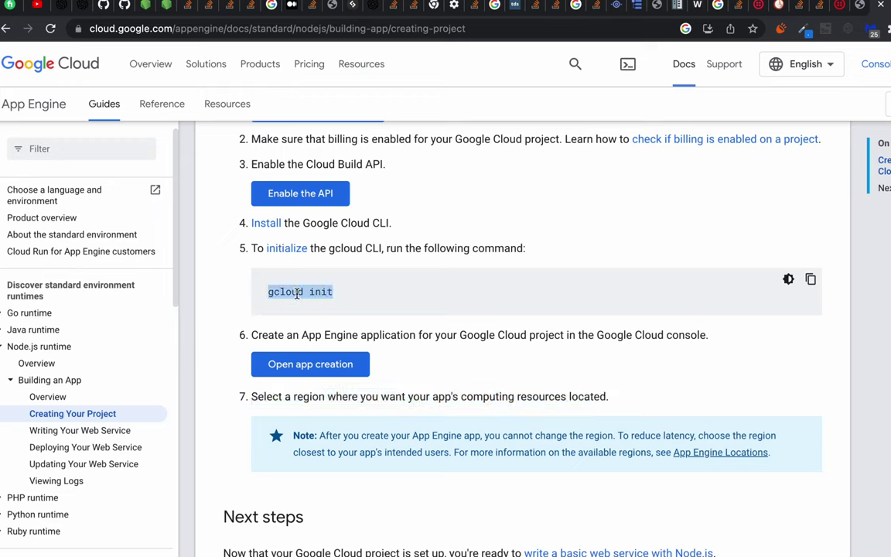
drag(252, 335, 415, 335)
click(519, 350)
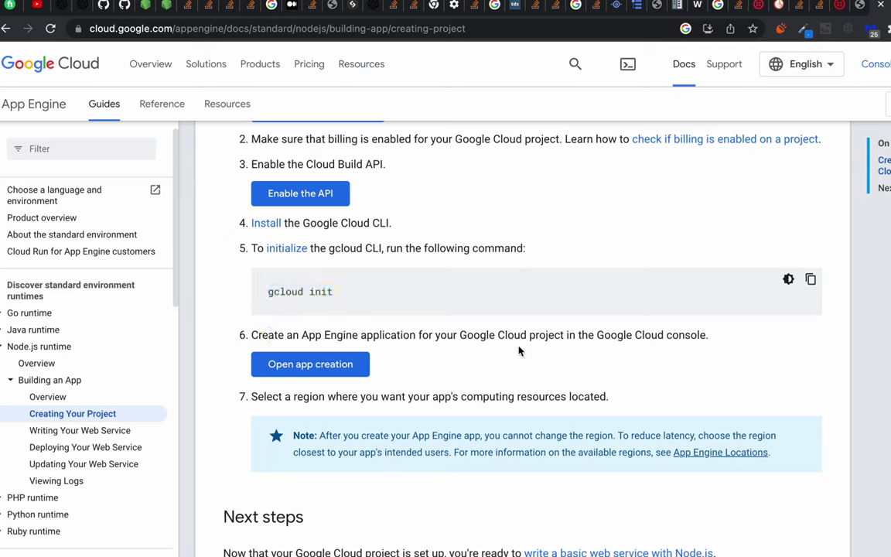
triple_click(496, 334)
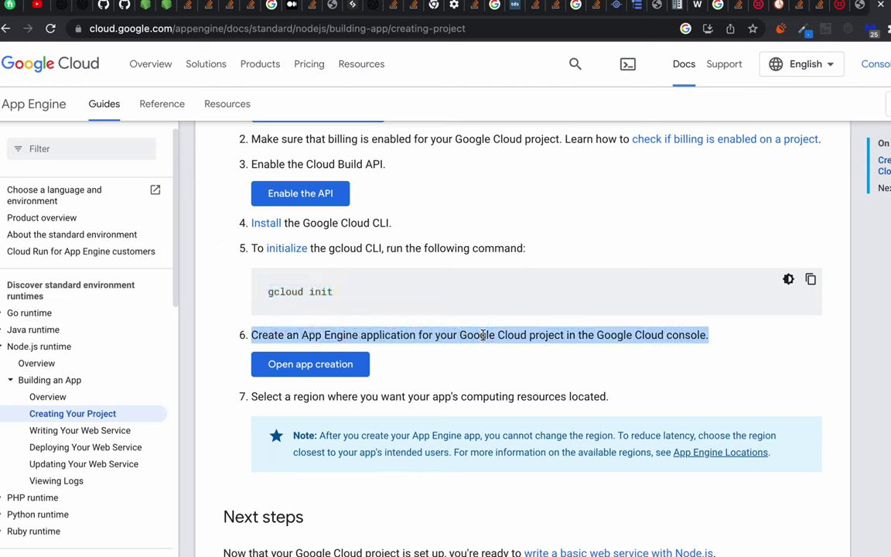
click(482, 335)
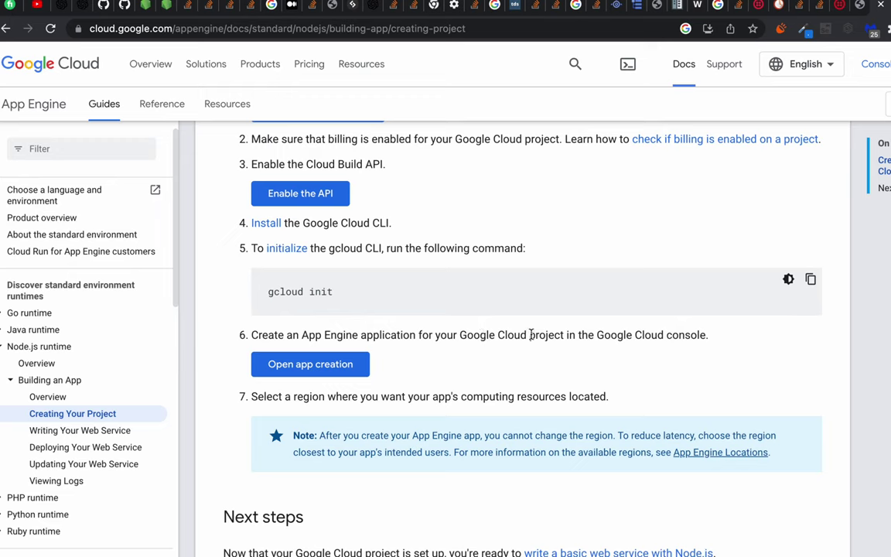
- Go over step 7 of the guide about selecting a region, highlighting the sentence and its word "located"
triple_click(446, 292)
drag(254, 396, 640, 408)
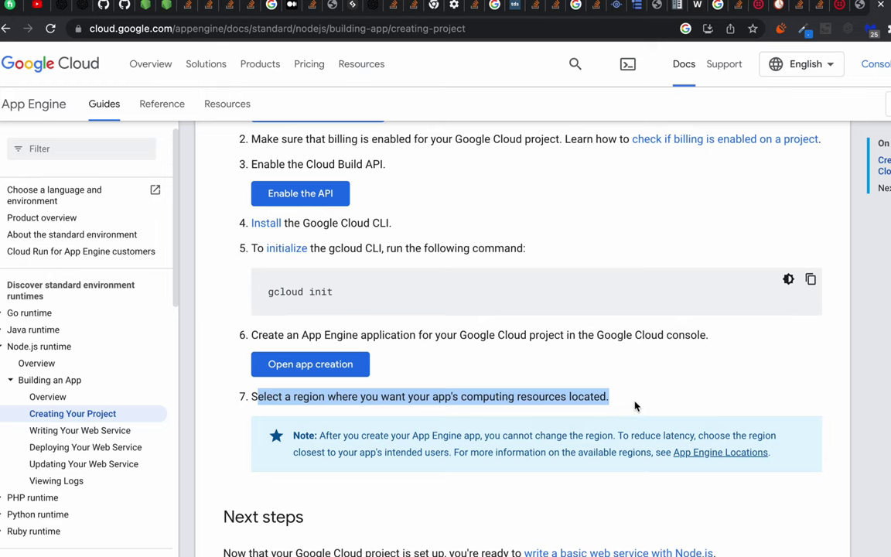
triple_click(592, 395)
triple_click(593, 395)
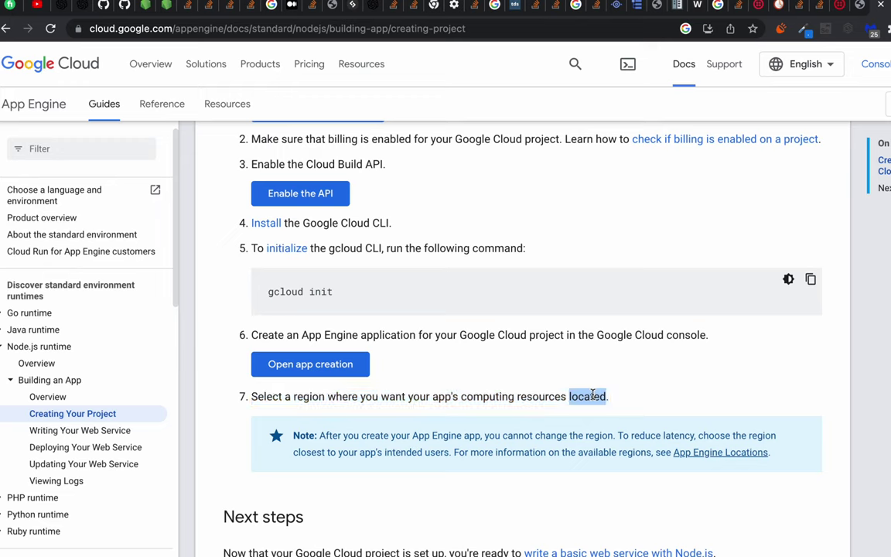
click(605, 396)
triple_click(619, 402)
click(607, 394)
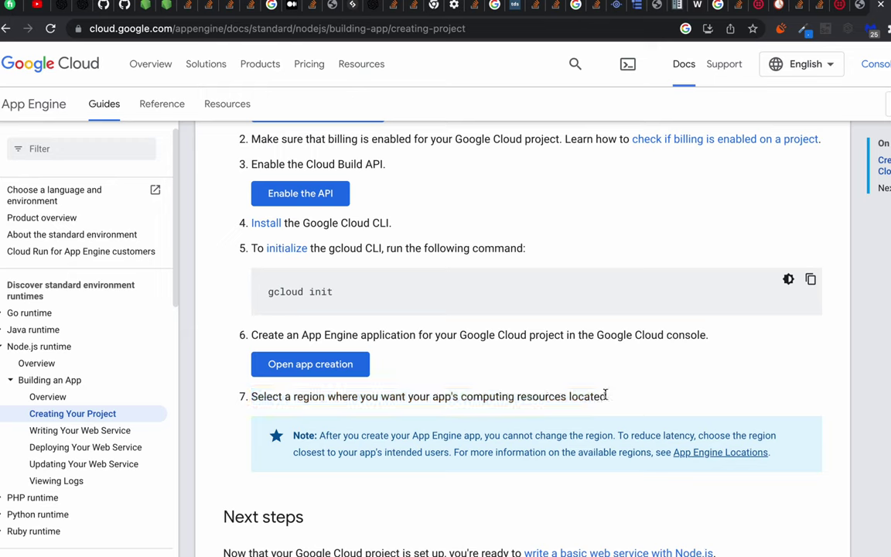
triple_click(600, 396)
double_click(595, 395)
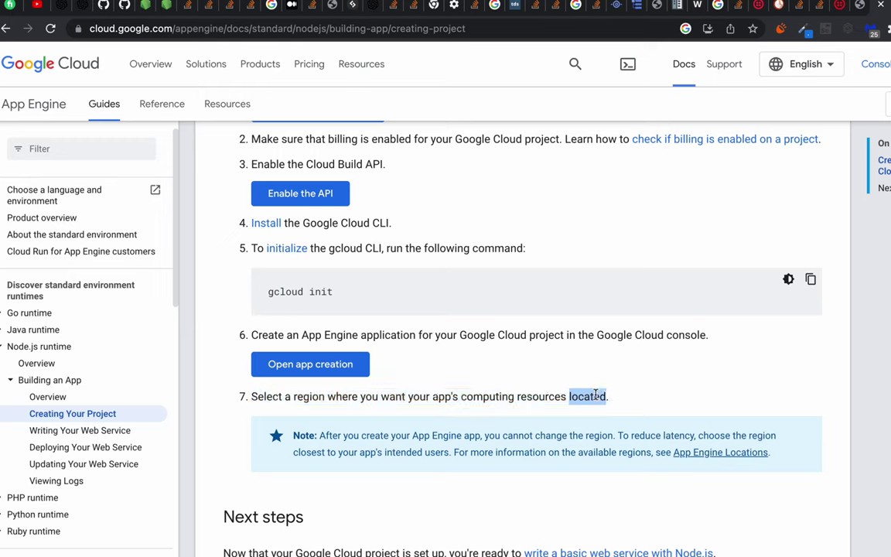
- Finish the project creation page and open the guide page Writing Your Web Service
scroll(405, 454, down, 5)
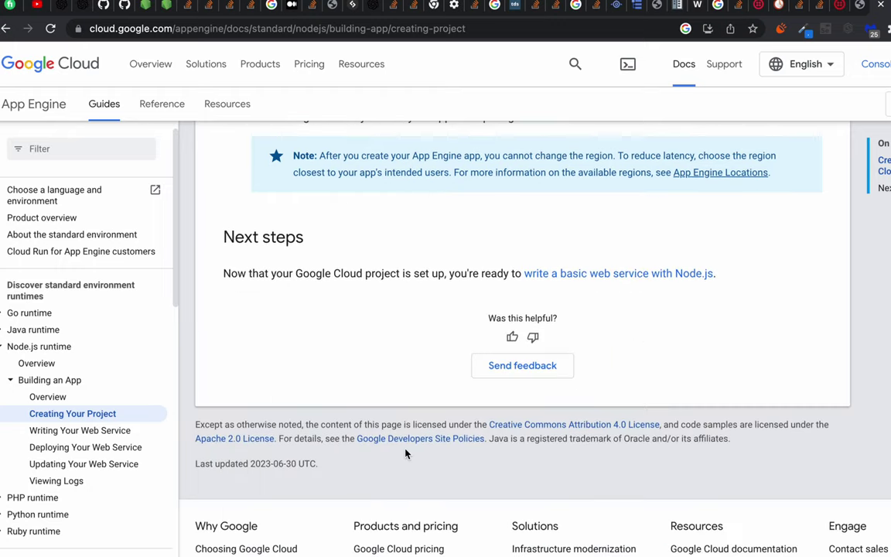
scroll(423, 331, up, 1)
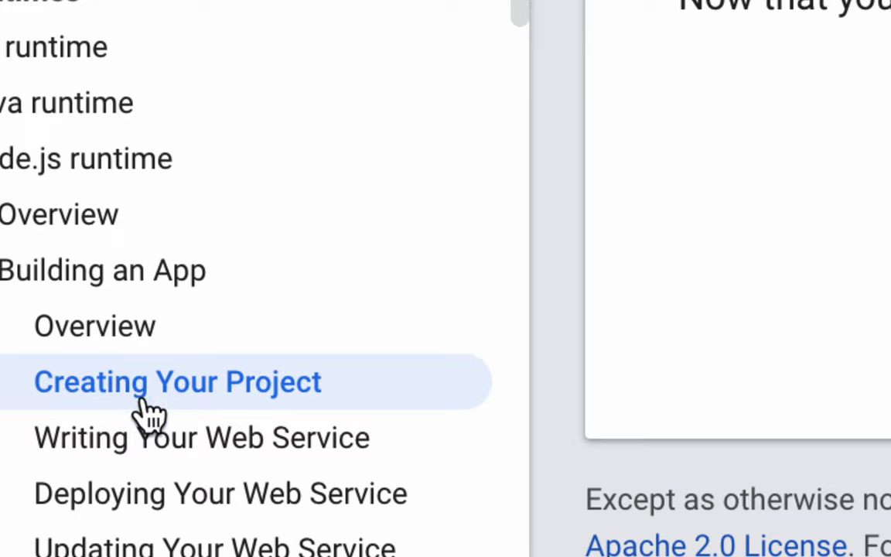
click(252, 434)
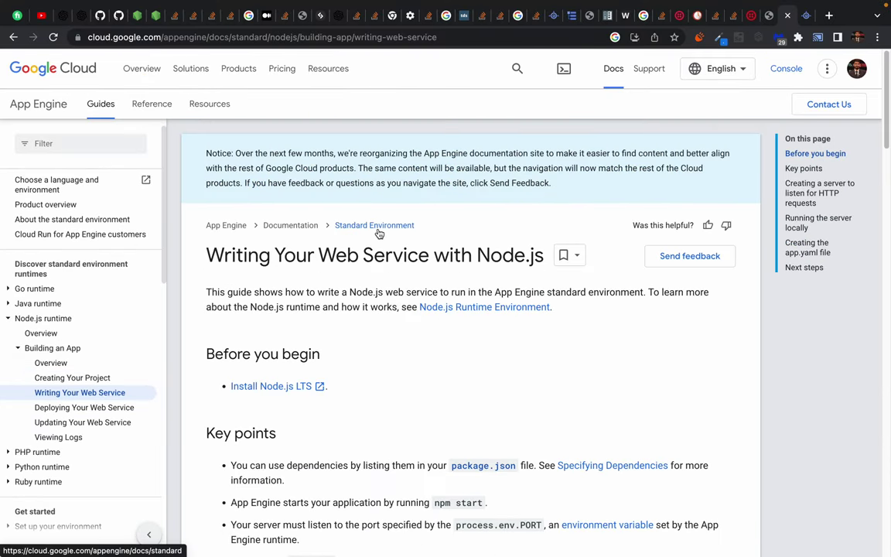
- Read through the key points, Express installation, start script and server.js instructions for the Node.js web service
scroll(334, 320, down, 3)
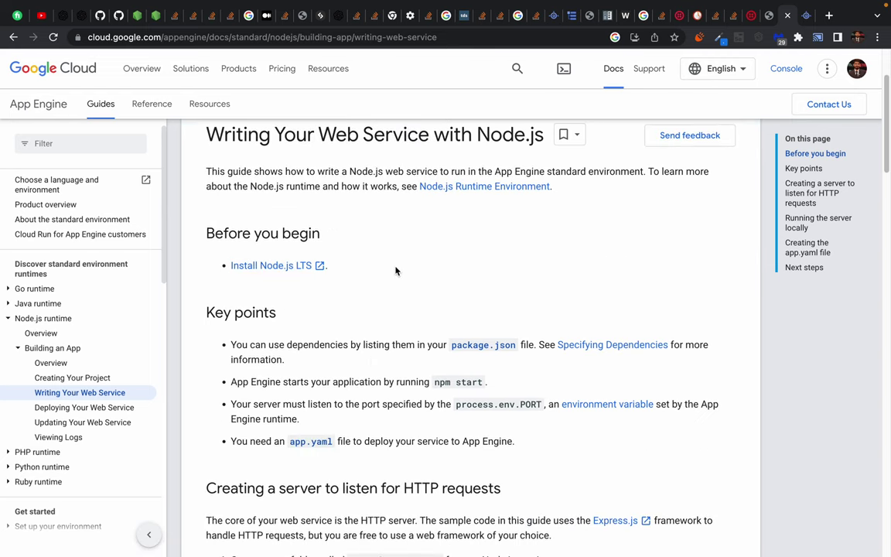
scroll(299, 344, down, 2)
scroll(252, 343, down, 8)
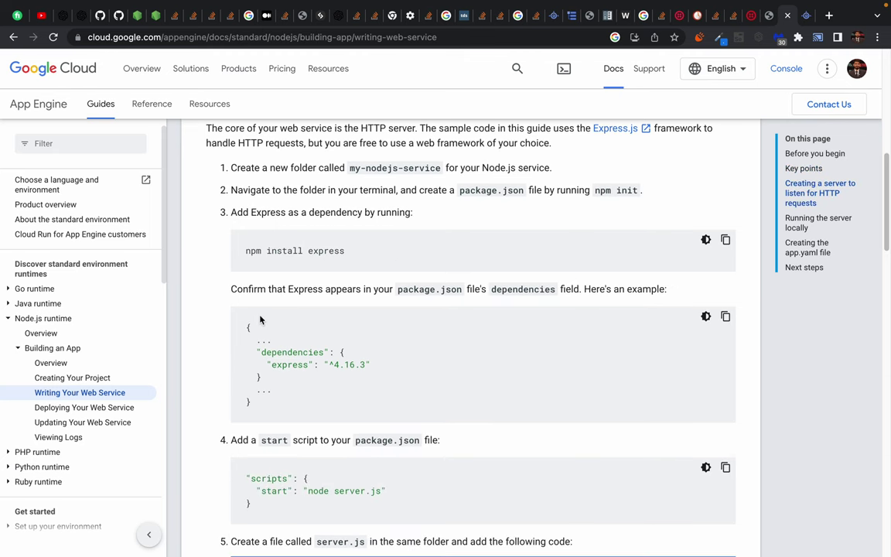
scroll(276, 442, down, 1)
scroll(276, 442, down, 3)
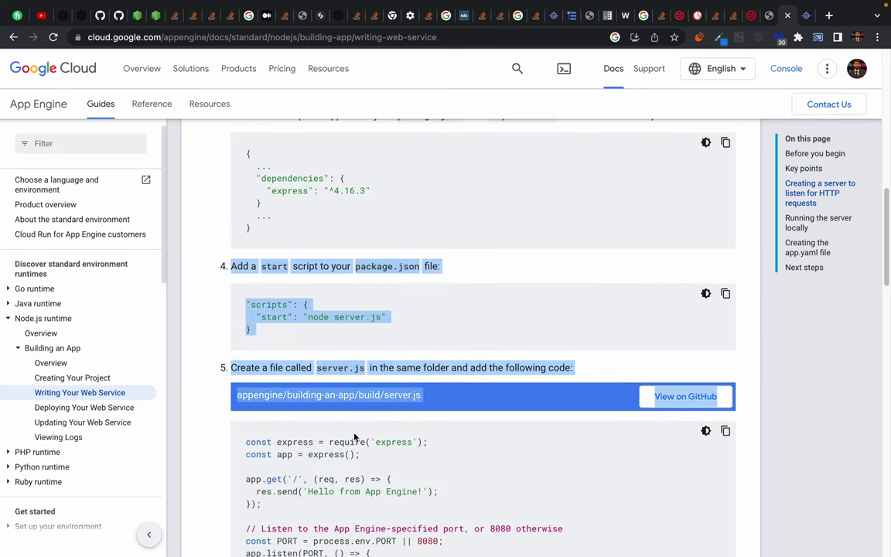
scroll(306, 495, down, 3)
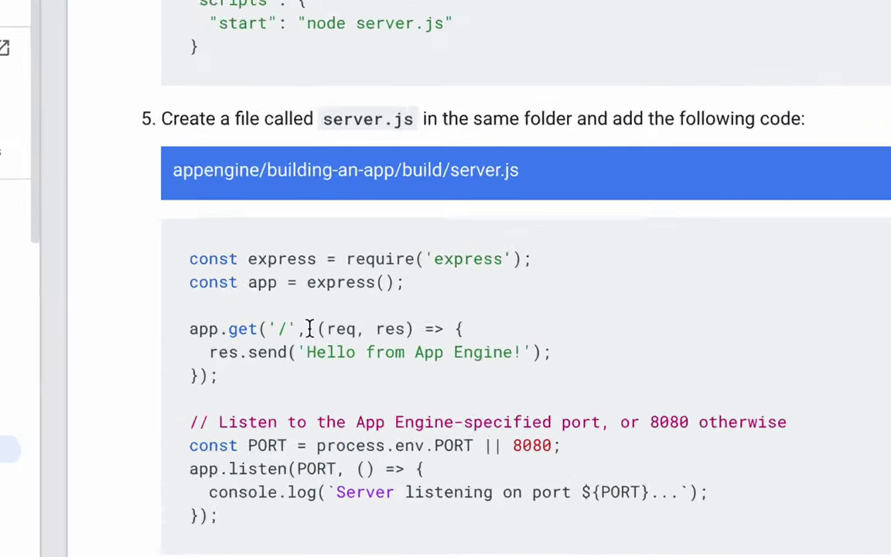
- Highlight `process.env.PORT` and the fallback port 8080 in the sample server.js code
scroll(230, 401, down, 2)
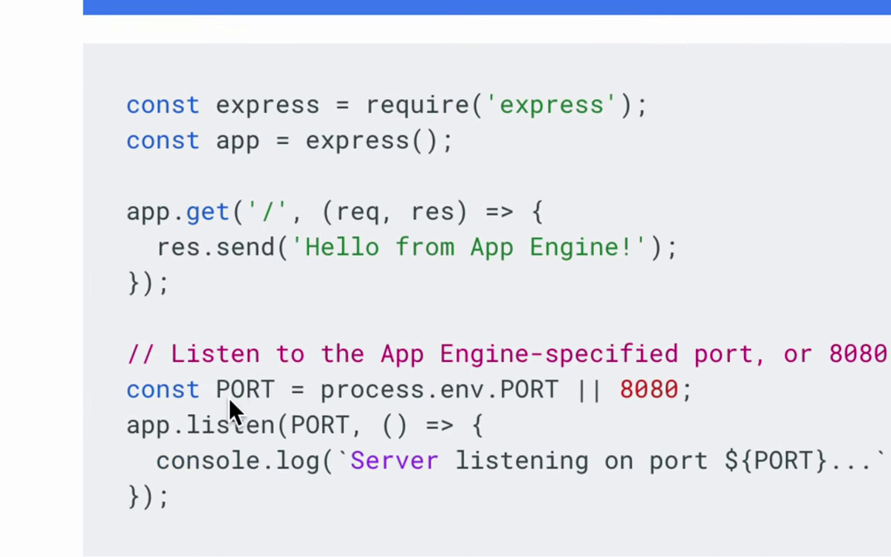
drag(323, 389, 560, 387)
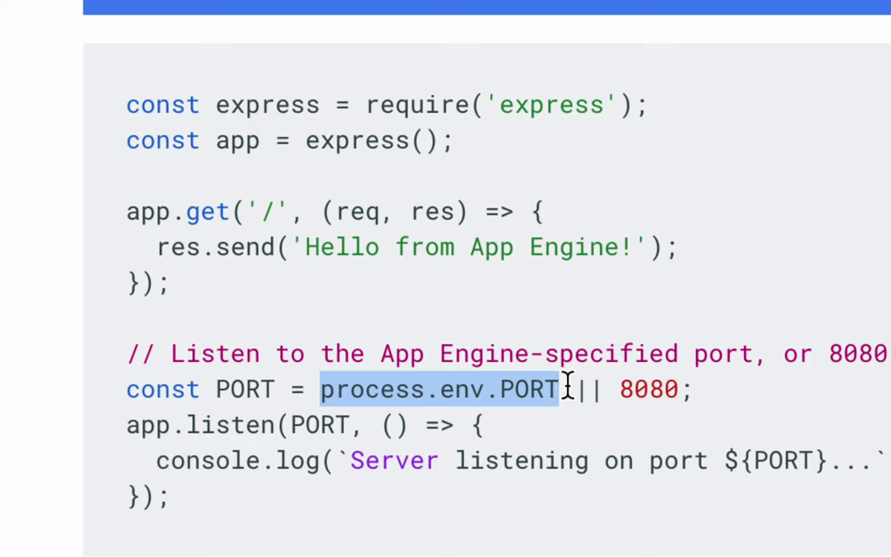
click(628, 389)
double_click(648, 385)
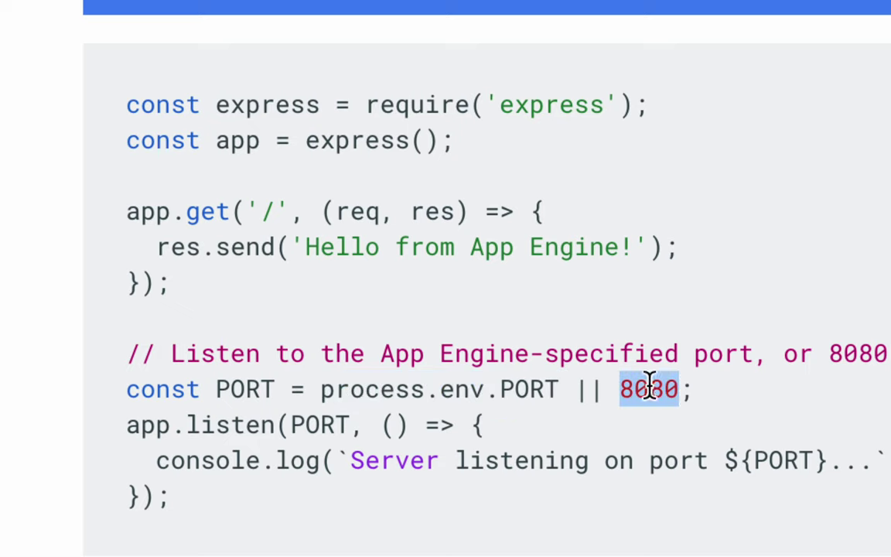
click(648, 385)
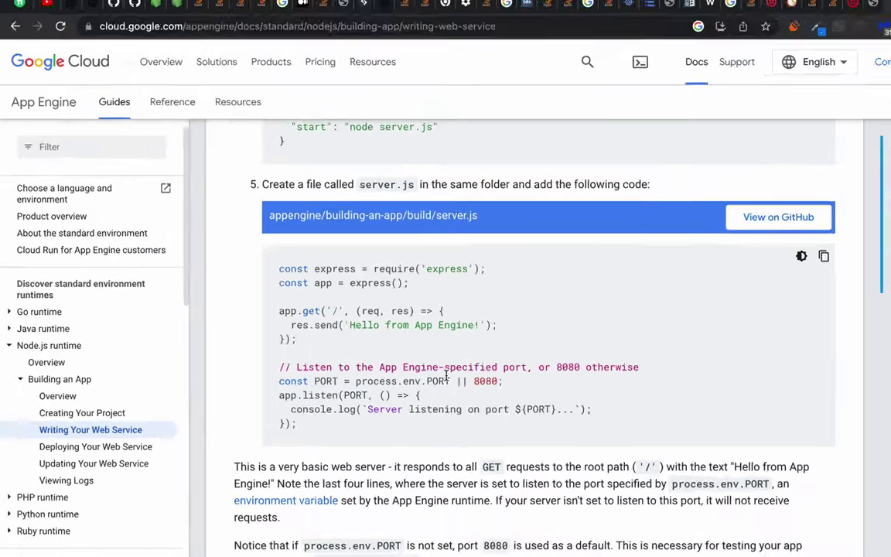
scroll(329, 382, down, 3)
scroll(328, 383, down, 5)
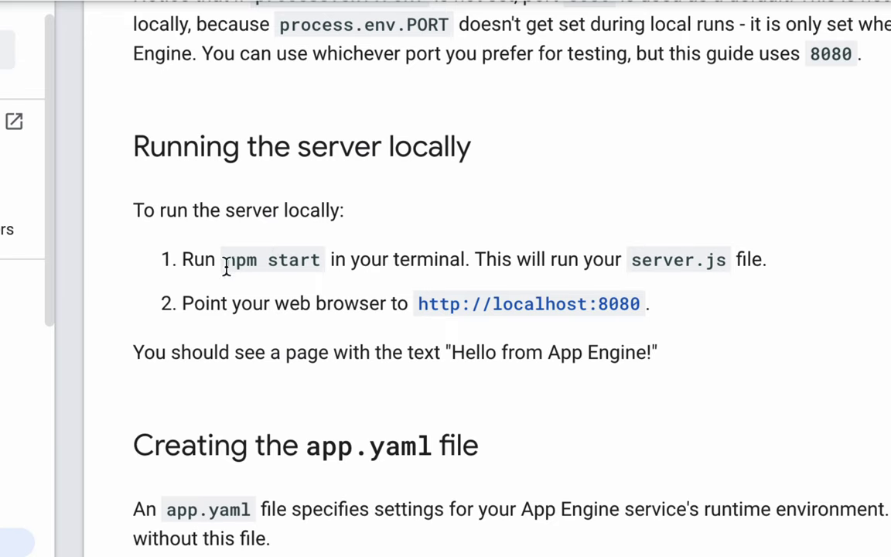
drag(251, 251, 320, 260)
click(348, 258)
drag(248, 304, 642, 304)
click(727, 323)
- Read how to create the app.yaml file and highlight its content line `runtime: nodejs16`
scroll(302, 360, down, 4)
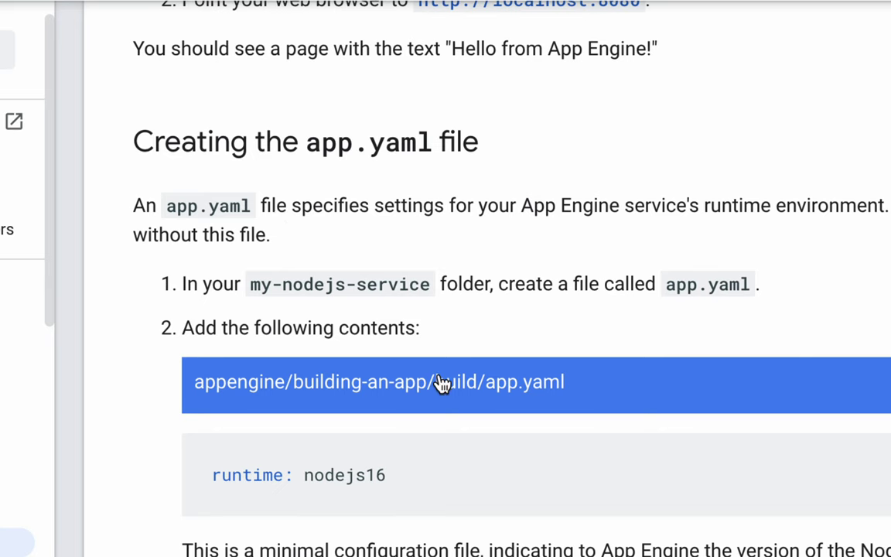
scroll(437, 377, down, 2)
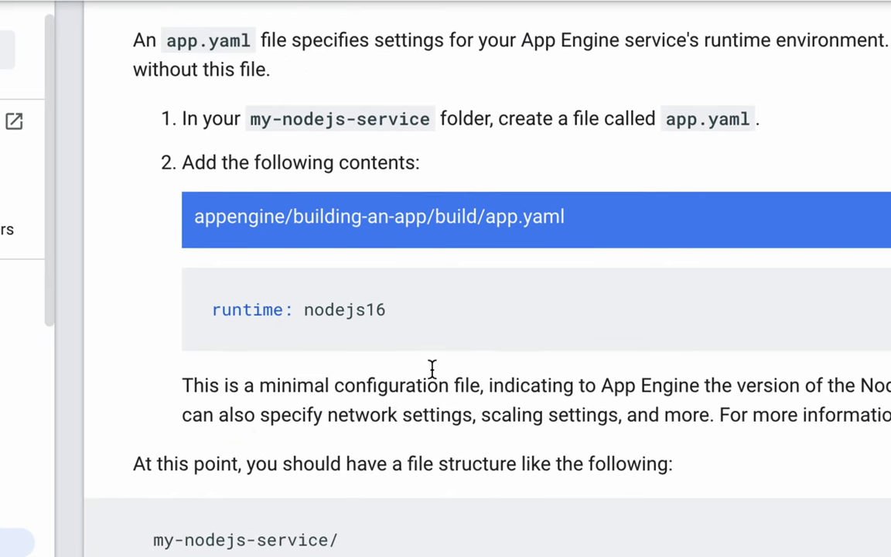
triple_click(350, 307)
click(399, 313)
- Go over the expected file structure, highlighting the whole listing and the server.js, package.json and app.yaml entries
scroll(385, 408, down, 4)
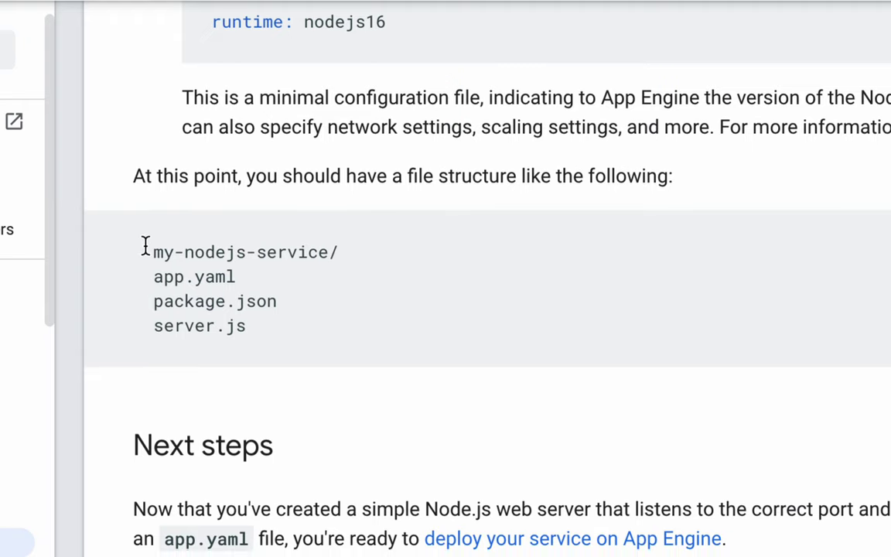
drag(145, 246, 299, 324)
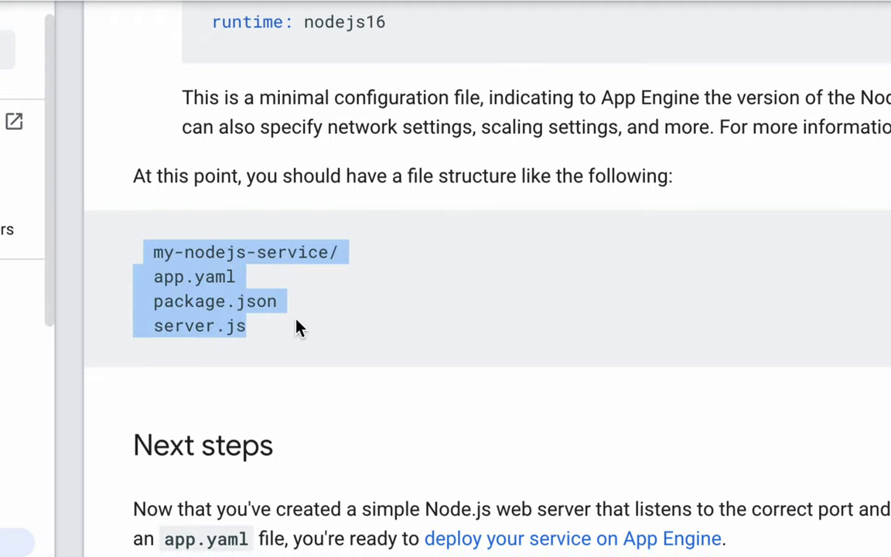
click(253, 324)
drag(135, 325, 256, 326)
double_click(198, 301)
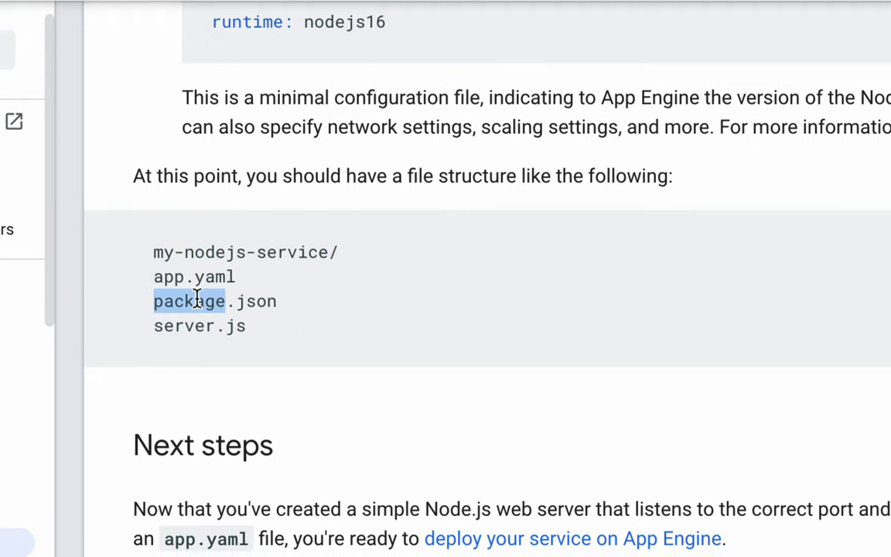
triple_click(182, 276)
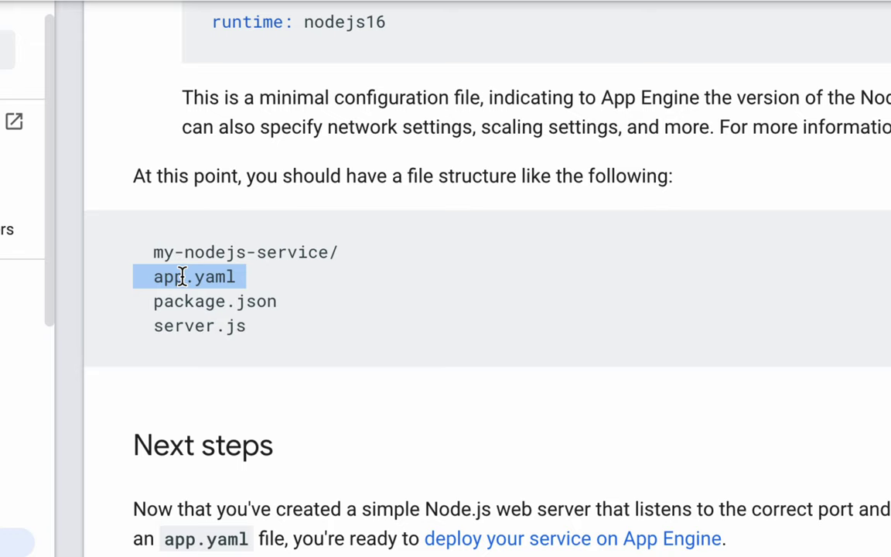
click(294, 246)
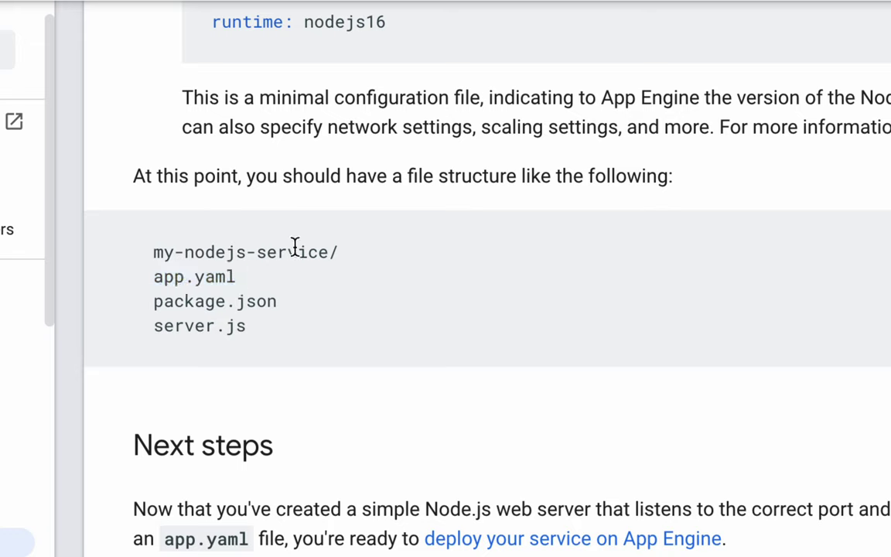
- Highlight the my-nodejs-service folder line in the file structure, and the three files listed under it as a group
triple_click(286, 252)
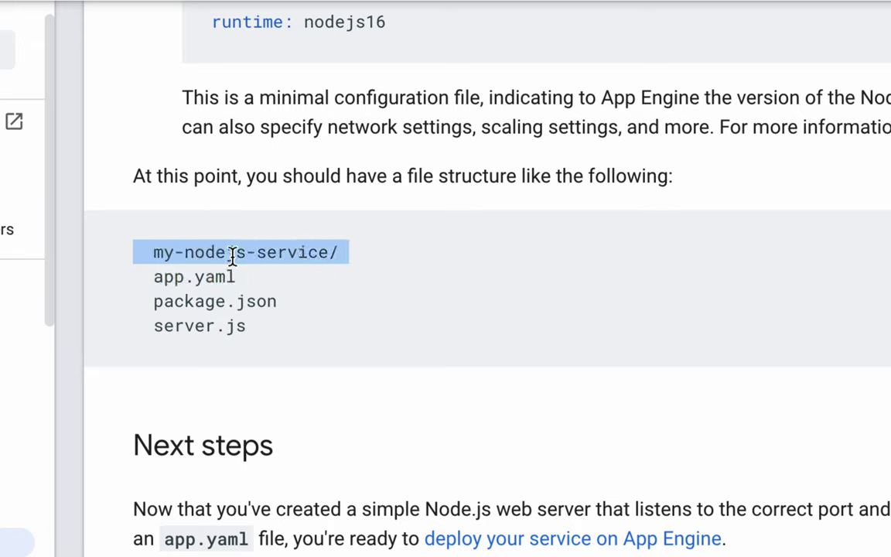
drag(154, 276, 273, 327)
click(143, 263)
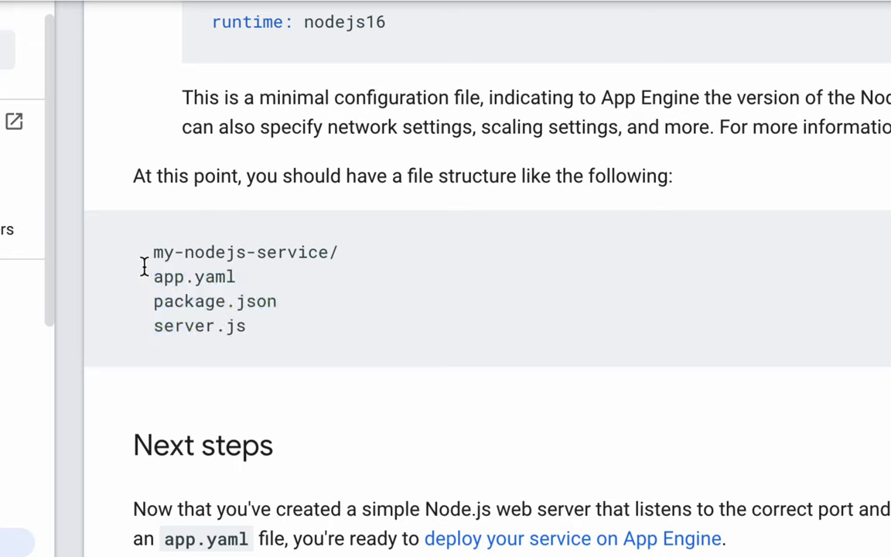
drag(152, 279, 272, 323)
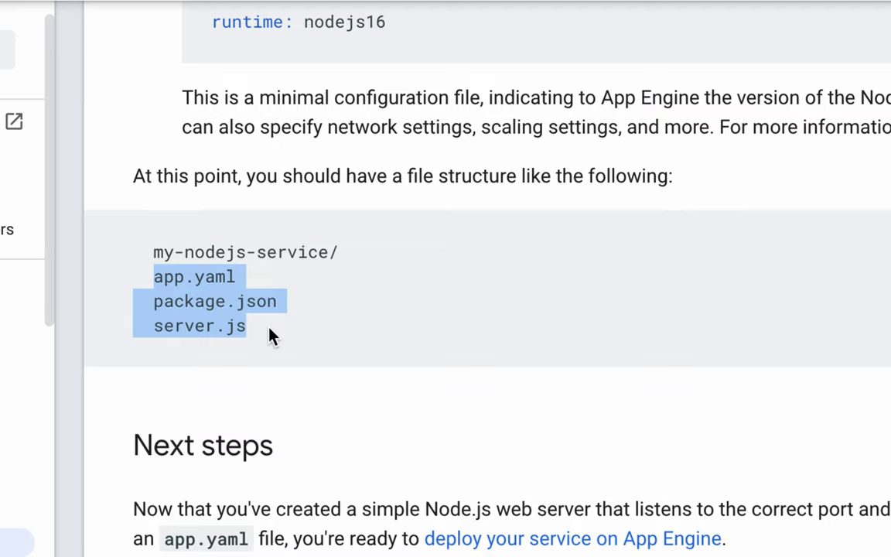
click(270, 335)
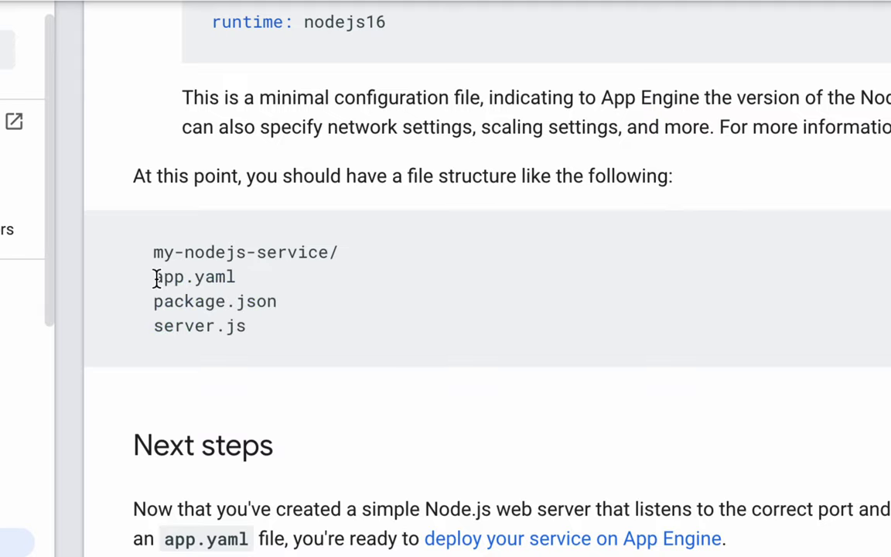
drag(155, 276, 294, 338)
click(294, 338)
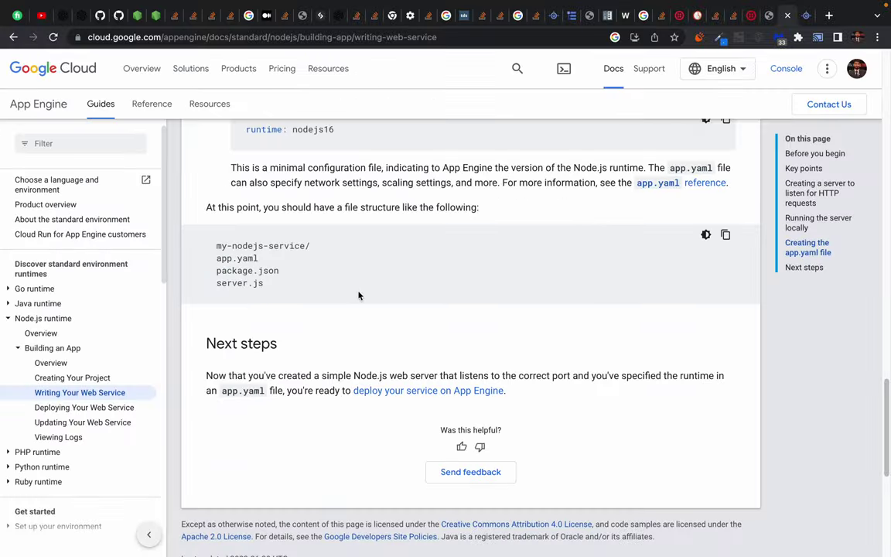
- Switch to VS Code and check the files of the 01. hello world folder against the guide's file structure
key(ctrl+Left)
key(ctrl+Left)
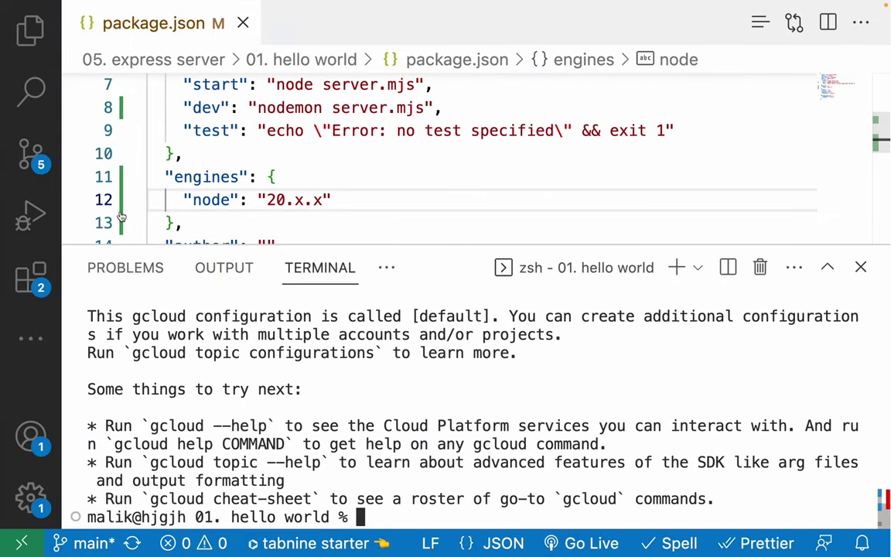
click(30, 29)
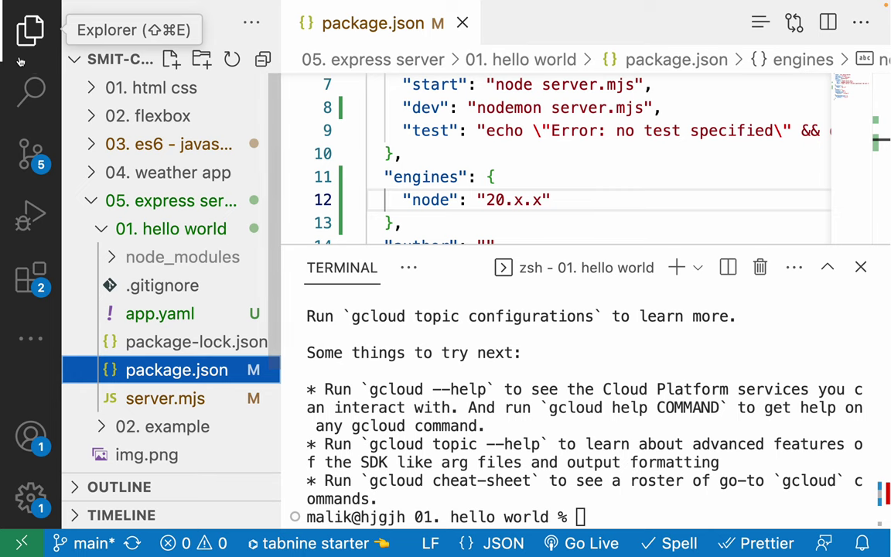
click(30, 30)
- Return to the browser and open the guide page Deploying Your Web Service at its Deploying your service section
key(ctrl+Left)
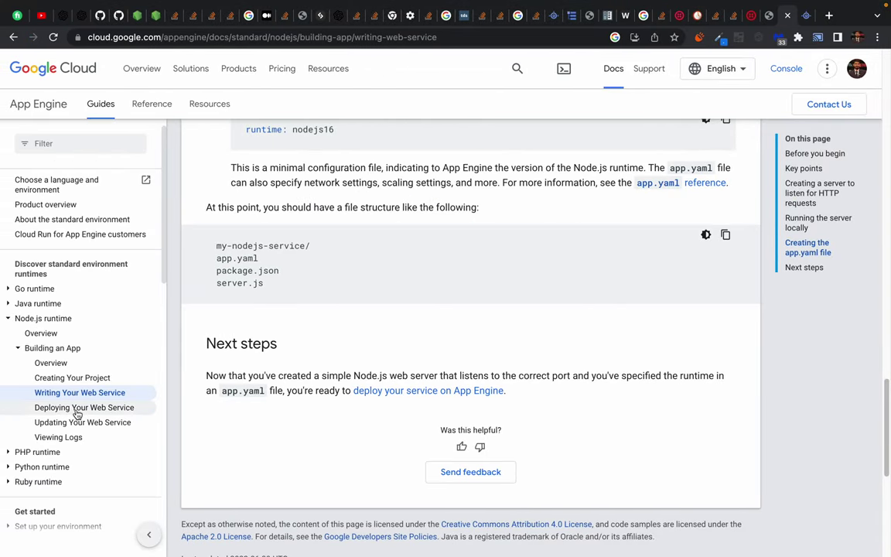
click(53, 412)
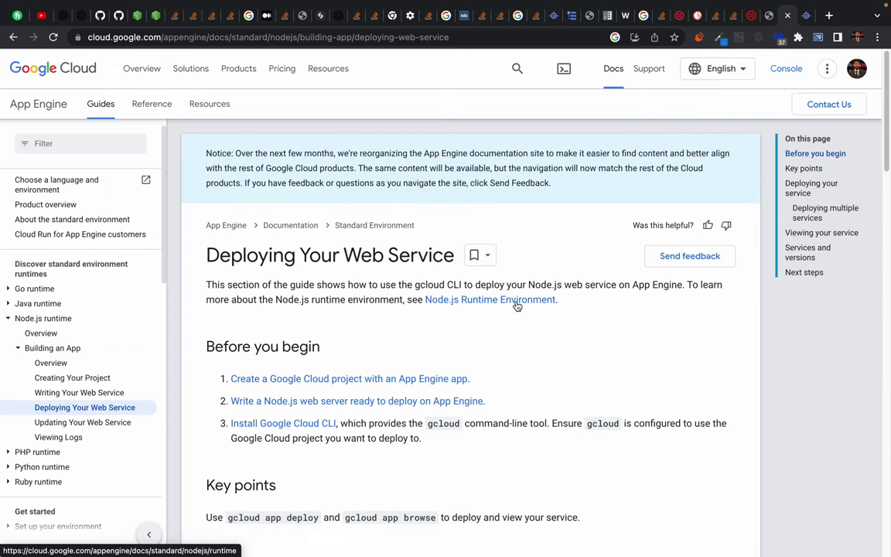
scroll(453, 322, down, 3)
scroll(453, 323, down, 2)
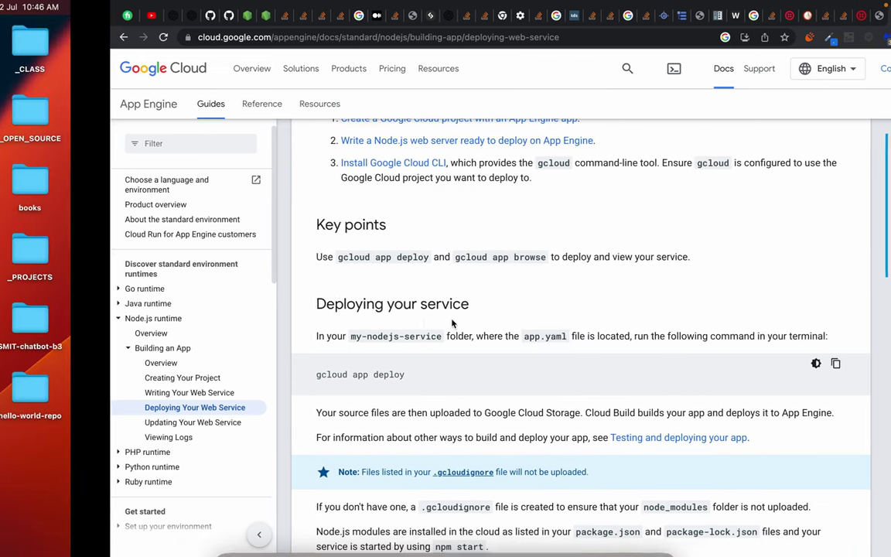
- Switch to VS Code and show the file explorer with the hello world project beside the terminal
key(super+Tab)
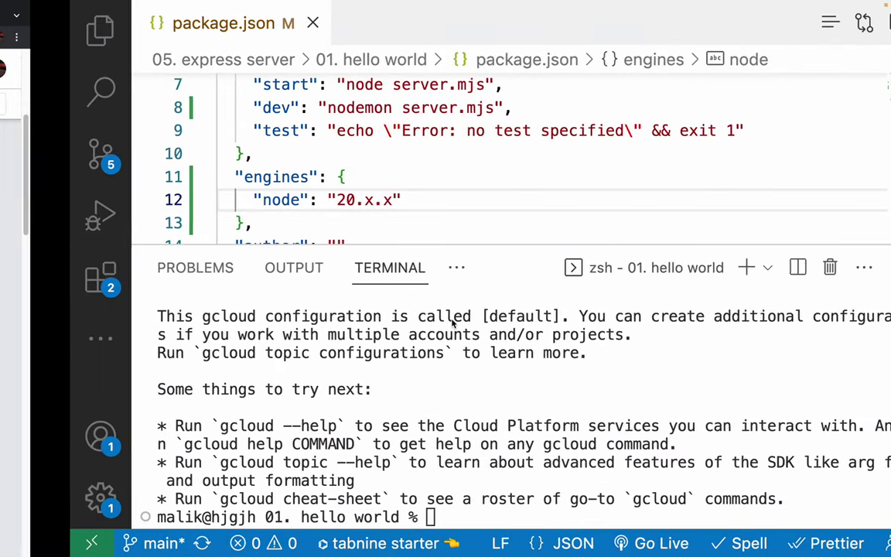
click(31, 31)
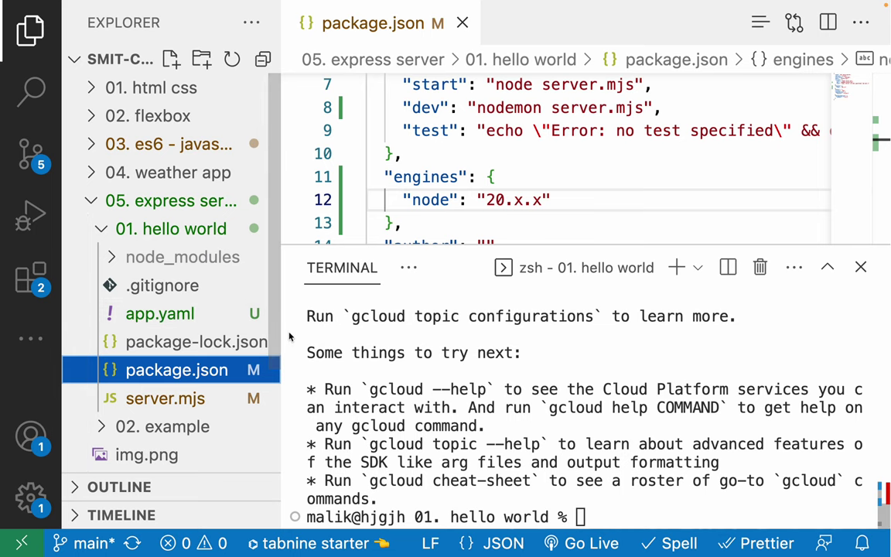
drag(281, 332, 299, 325)
- Return to the browser guide and highlight the `gcloud app deploy` command under Deploying your service
key(ctrl+Left)
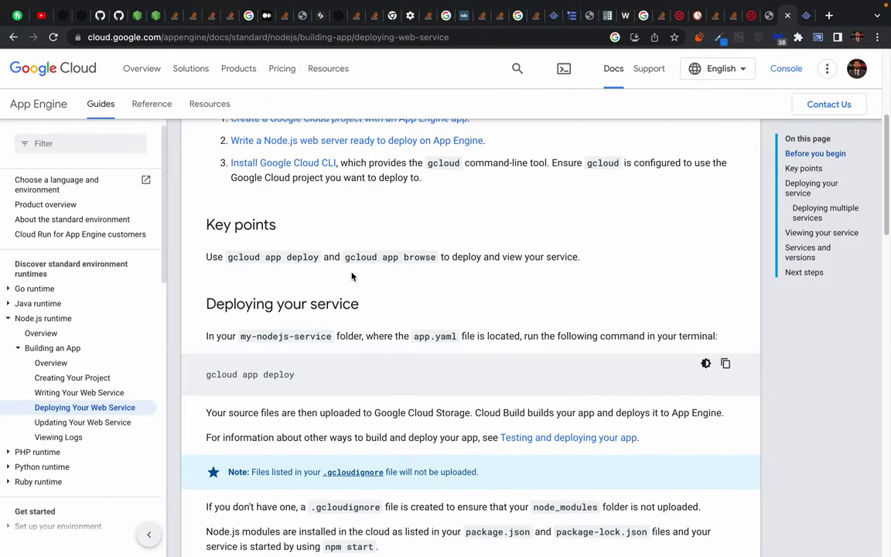
scroll(354, 274, up, 4)
scroll(352, 276, down, 3)
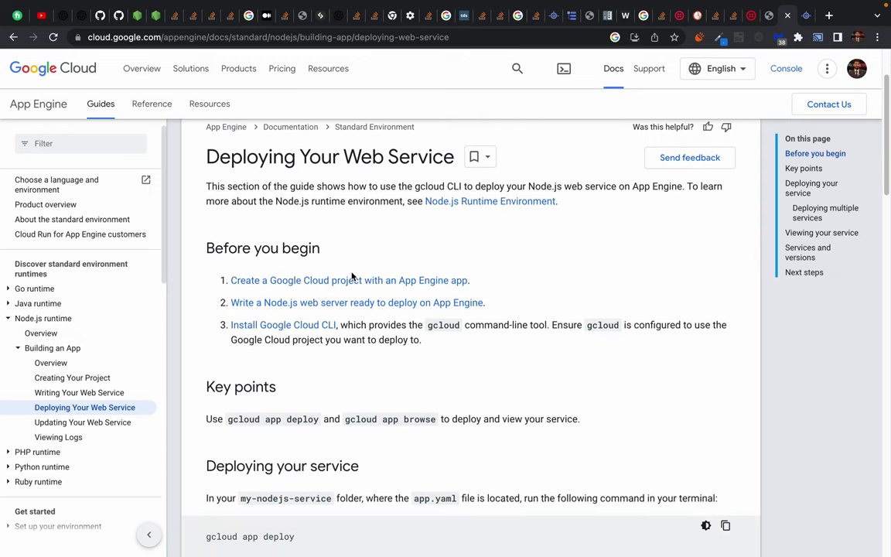
scroll(352, 276, down, 10)
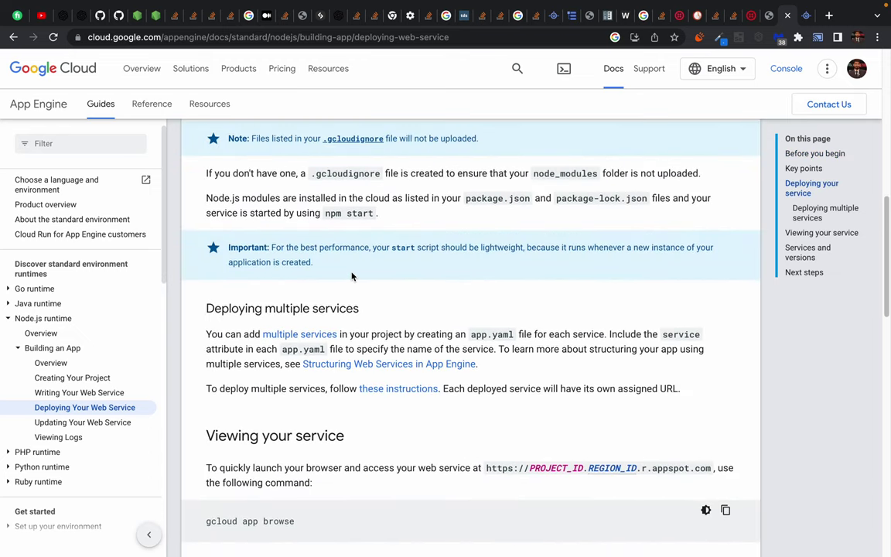
scroll(352, 277, up, 3)
scroll(258, 170, up, 1)
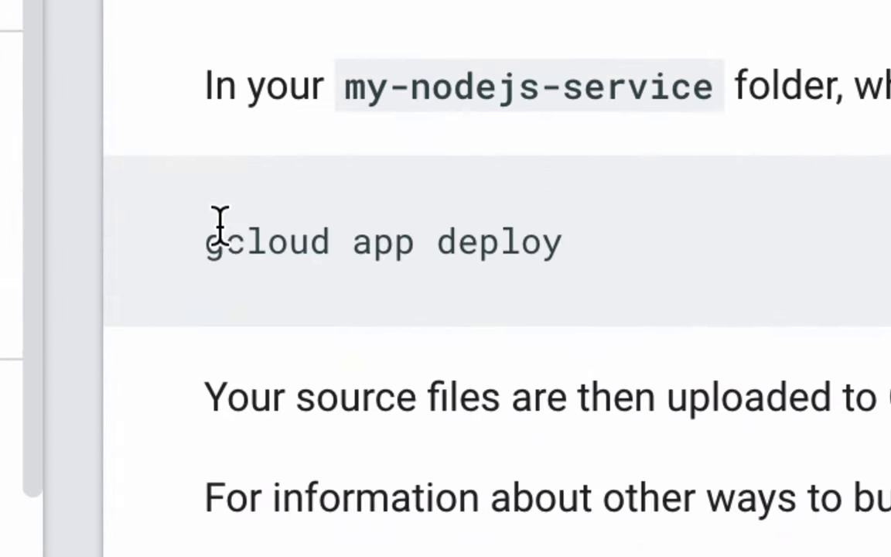
drag(202, 240, 641, 243)
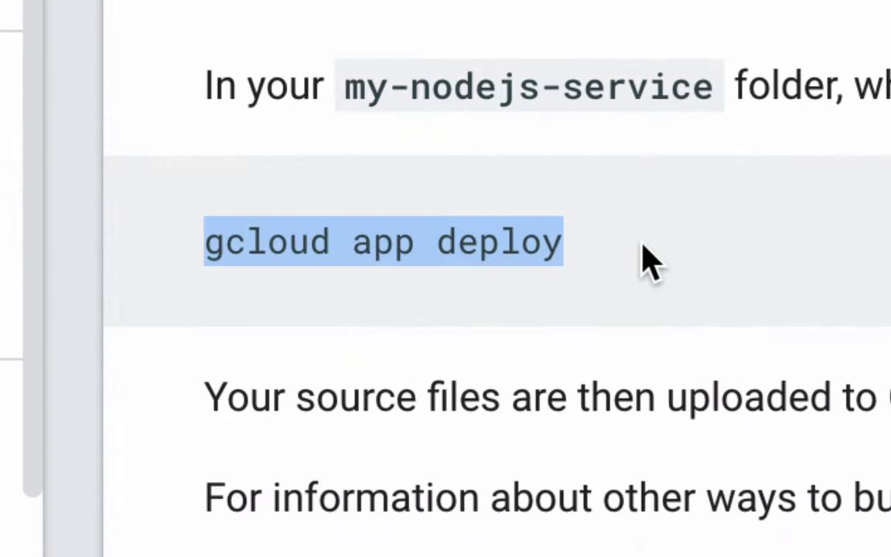
click(542, 237)
triple_click(548, 238)
click(539, 232)
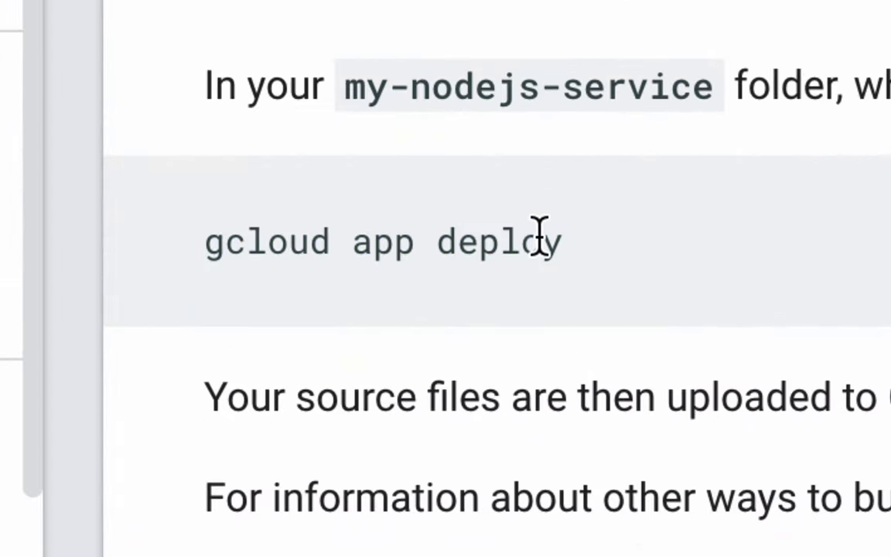
triple_click(539, 233)
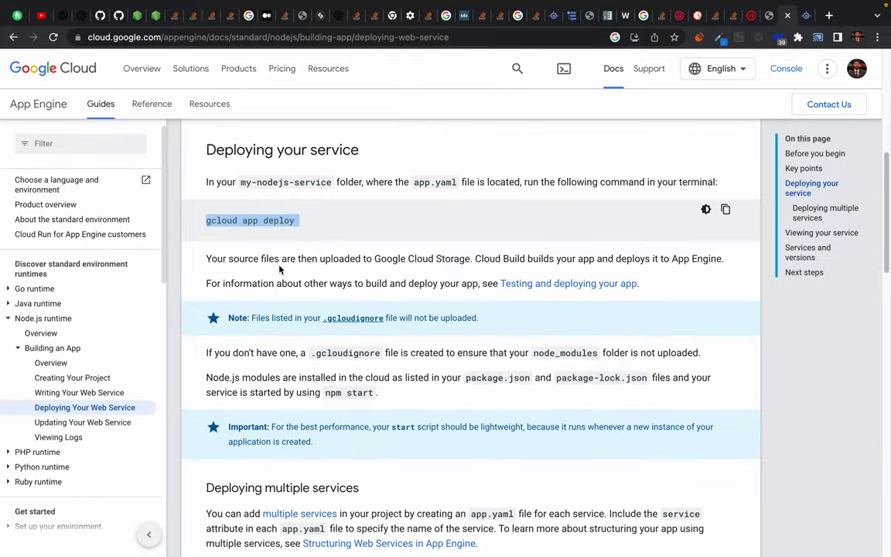
- Skim the Deploying multiple services, Viewing your service, and Services and versions sections of the guide
scroll(286, 356, down, 3)
scroll(287, 355, down, 3)
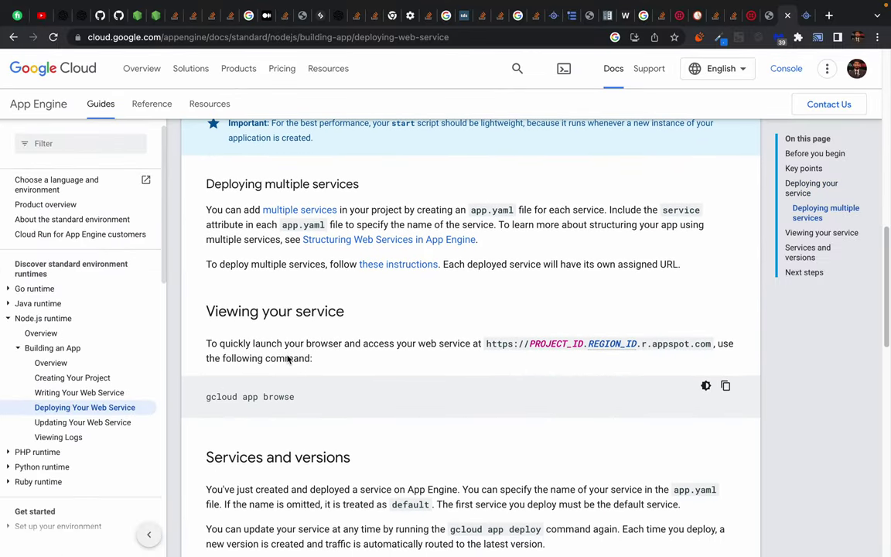
scroll(287, 355, down, 5)
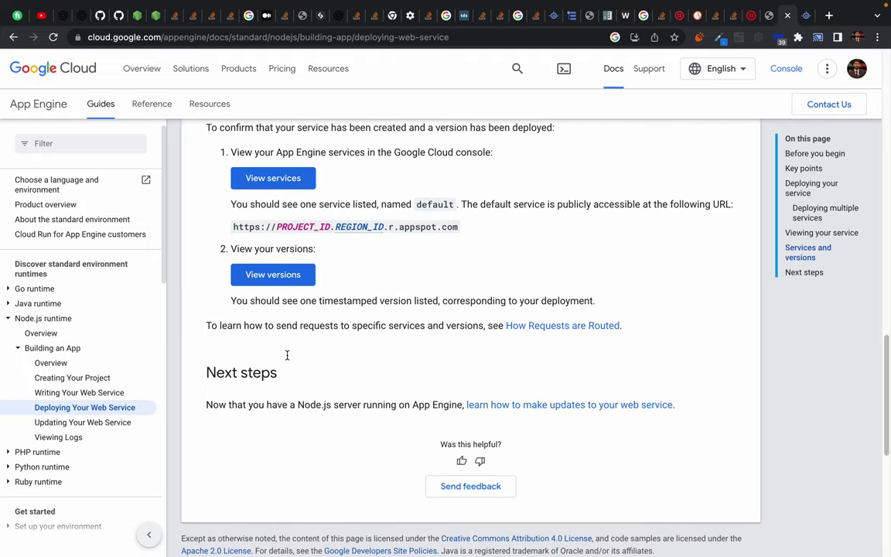
scroll(287, 359, up, 5)
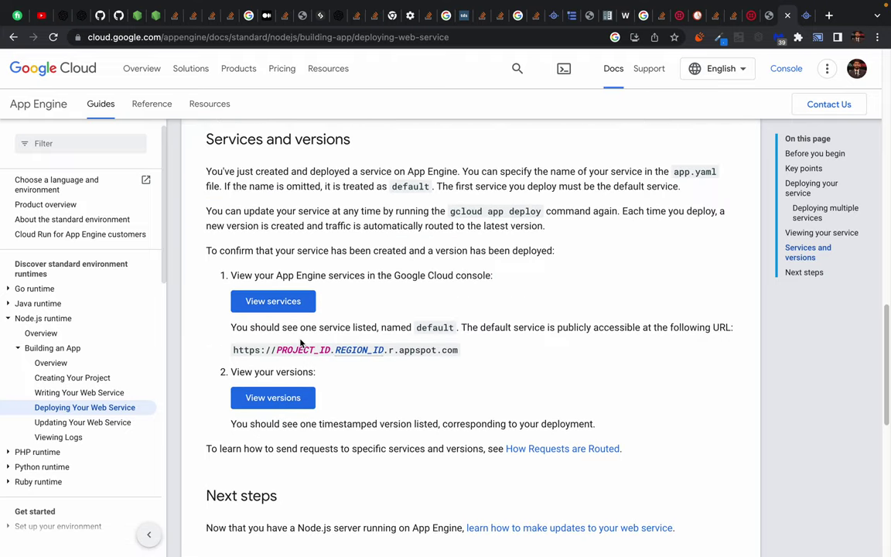
- Copy the file name `.gcloudignore` from the paragraph about keeping the node_modules folder from being uploaded
scroll(333, 330, up, 4)
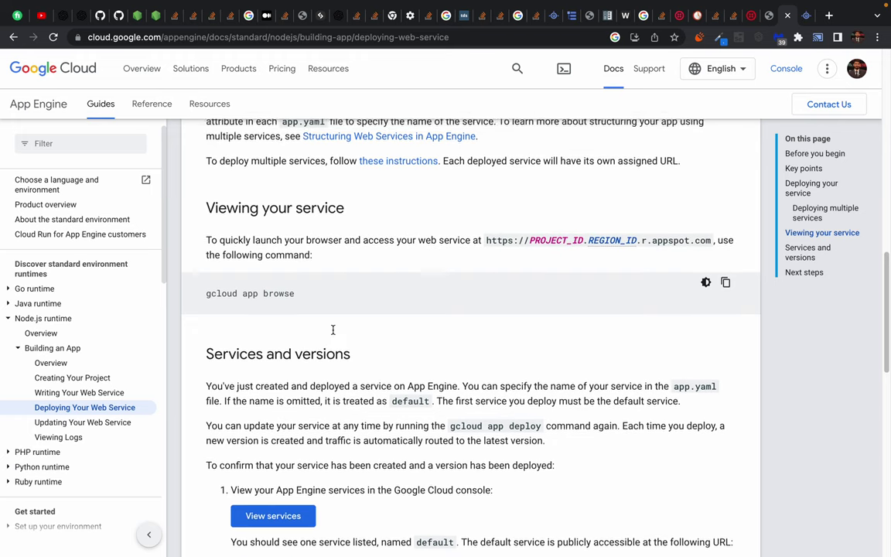
scroll(334, 334, up, 3)
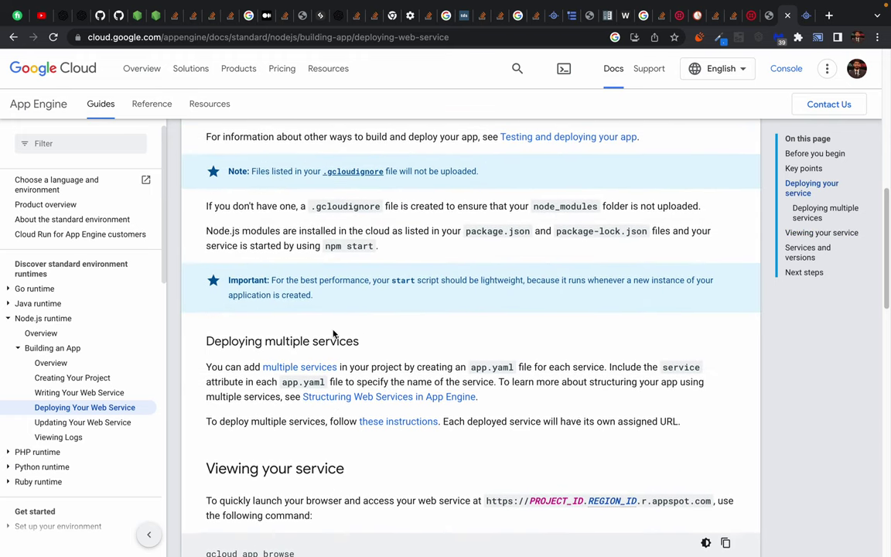
scroll(330, 294, up, 1)
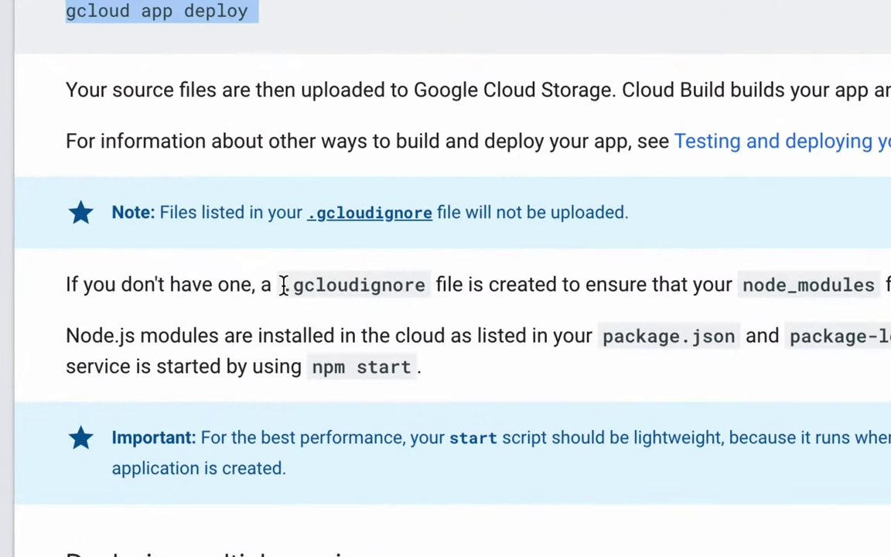
drag(283, 285, 424, 287)
key(super+c)
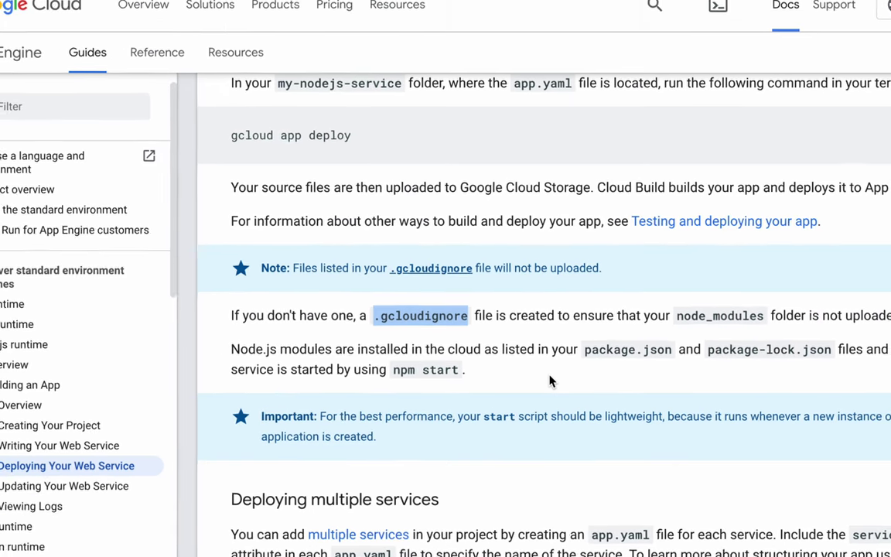
- Switch to VS Code and create a new file named `.gcloudignore` in the 01. hello world folder using the copied name
double_click(703, 316)
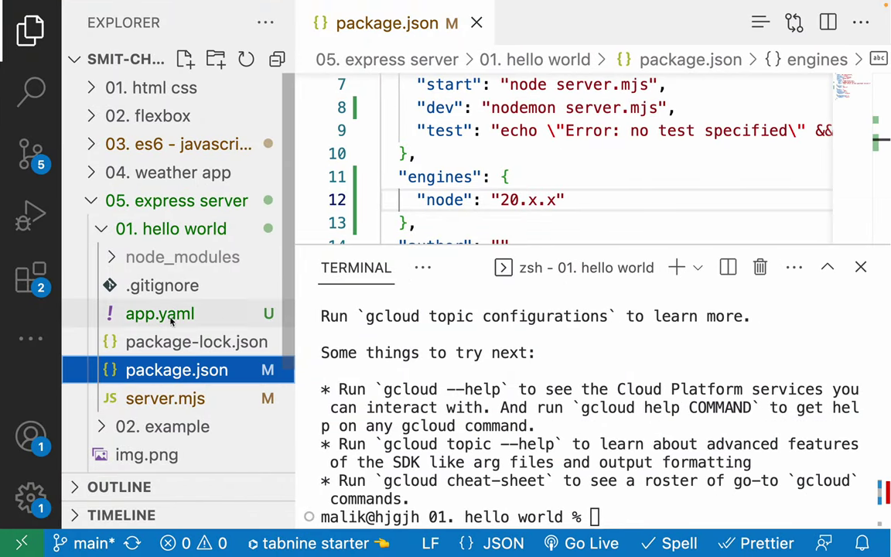
click(185, 59)
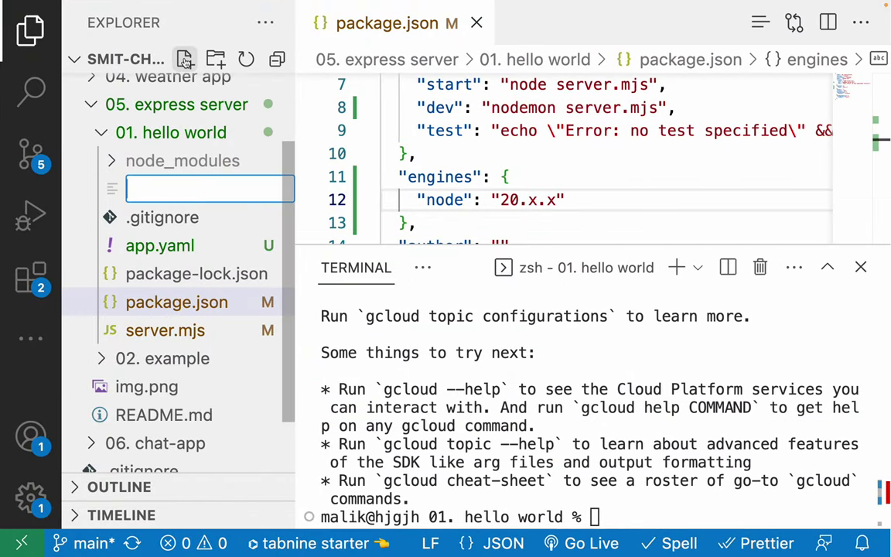
key(super+v)
key(Return)
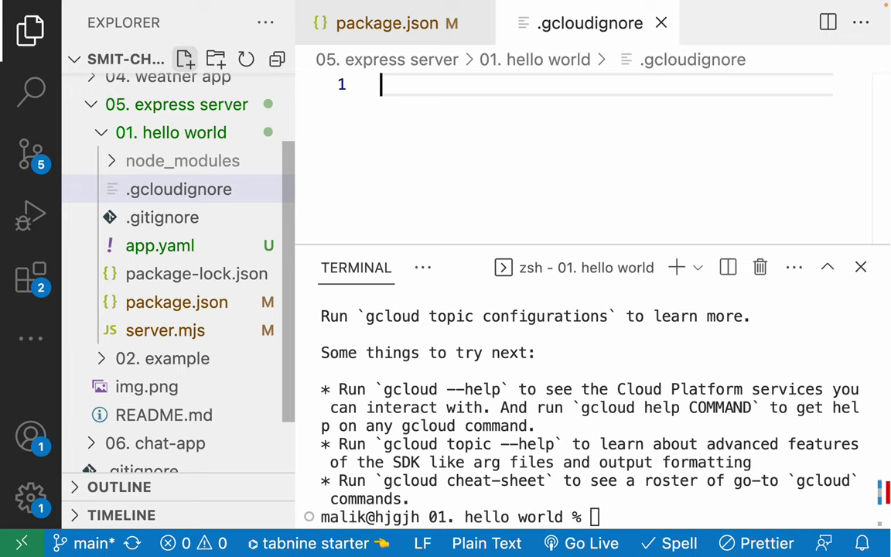
- Write `node_modules` as the only entry of the .gcloudignore file and save it
text(n)
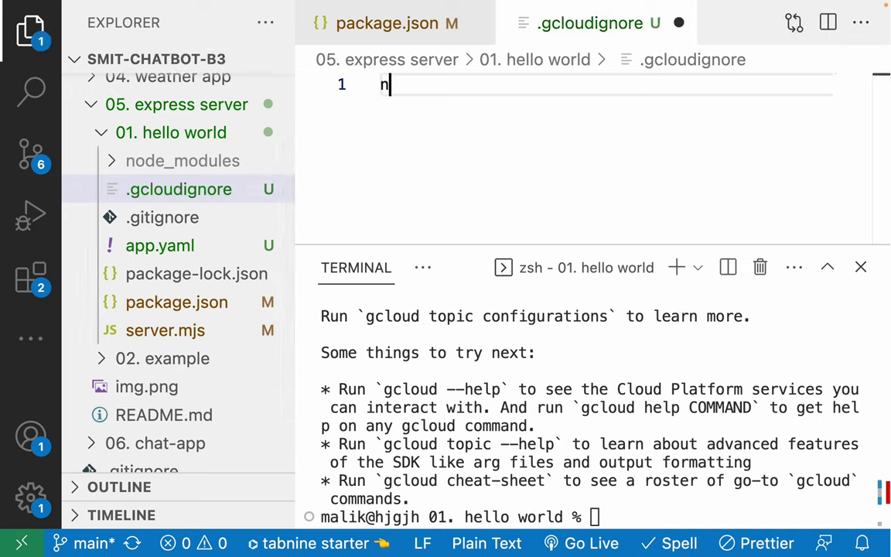
text(ode_modu)
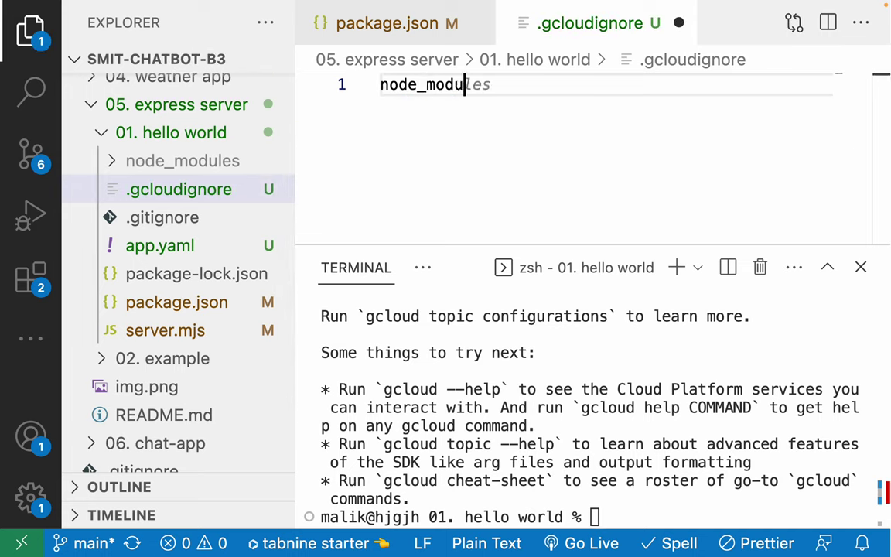
text(les)
key(super+s)
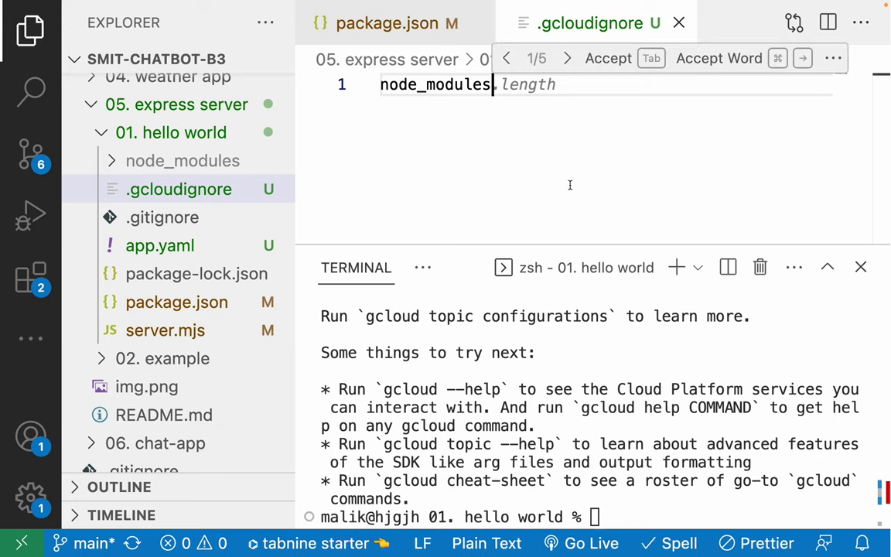
key(Escape)
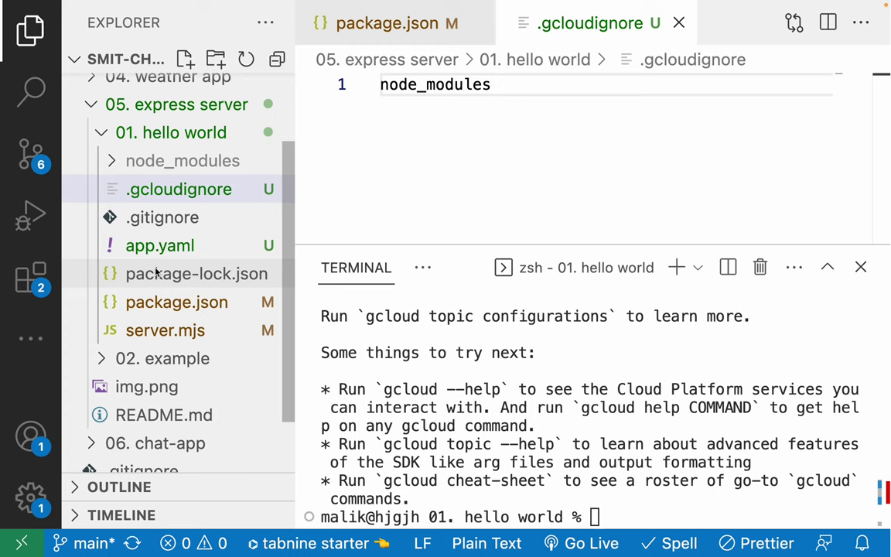
- Return to the browser guide and examine the paragraphs about node_modules, package.json, package-lock.json and how modules are installed in the cloud
key(ctrl+Left)
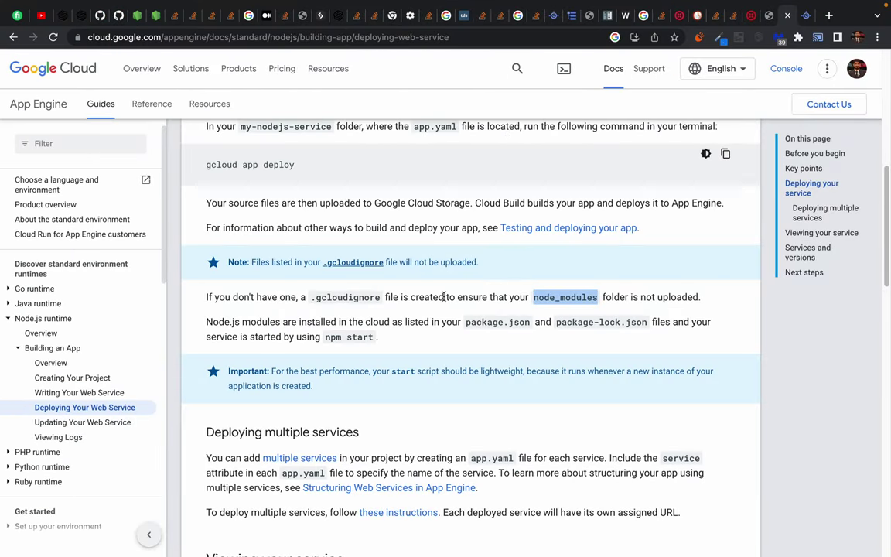
double_click(415, 322)
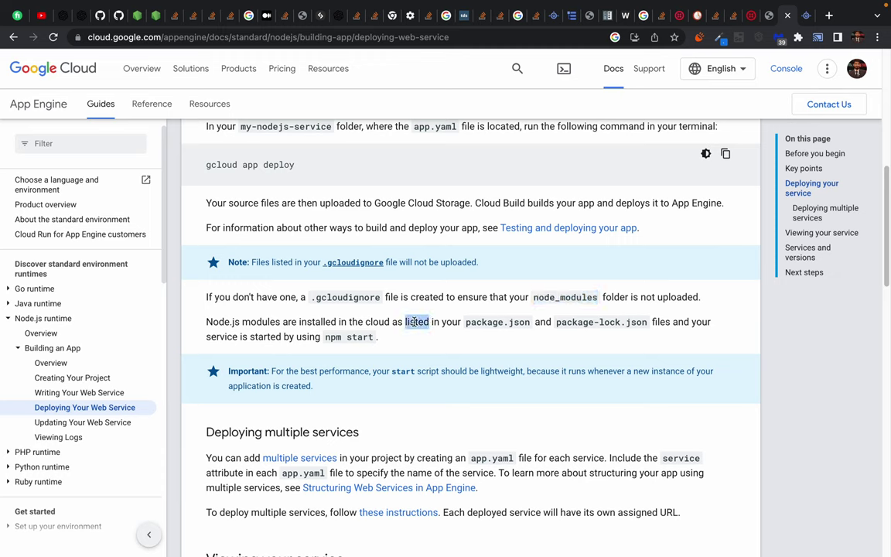
double_click(543, 322)
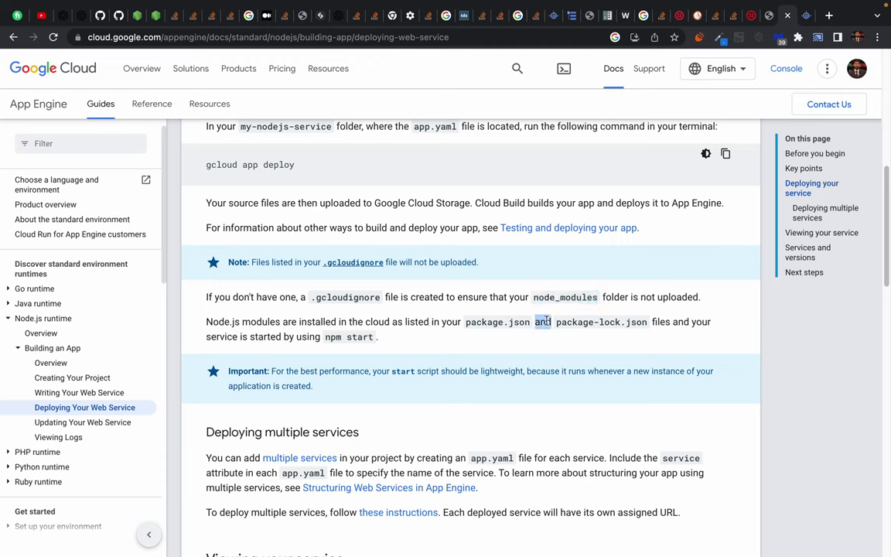
triple_click(546, 321)
double_click(499, 321)
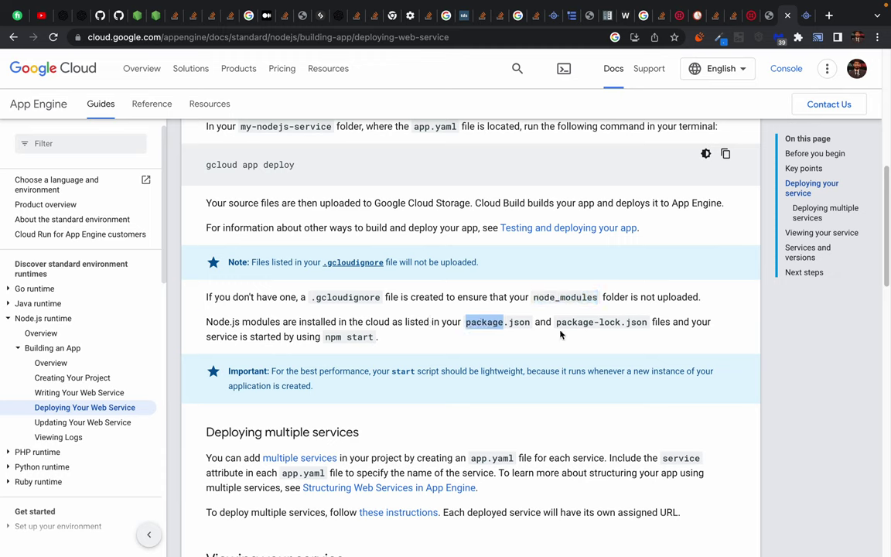
click(577, 321)
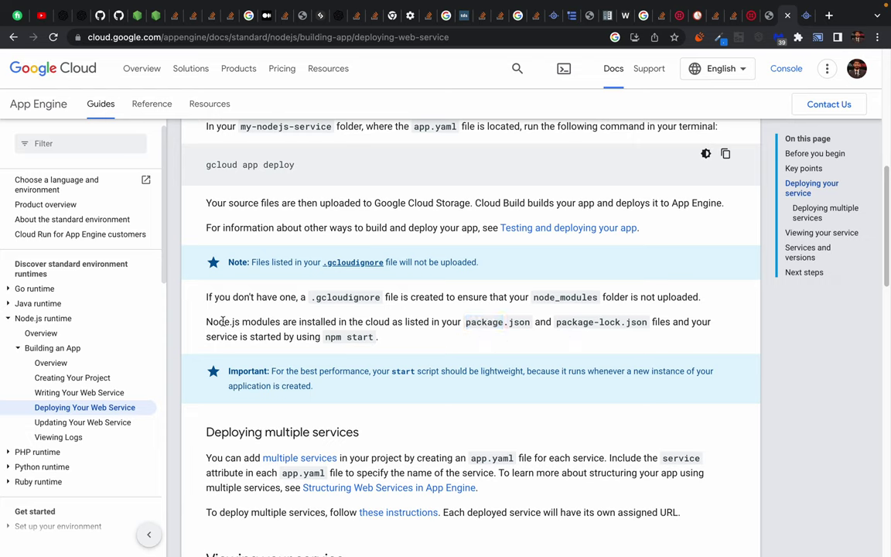
double_click(563, 297)
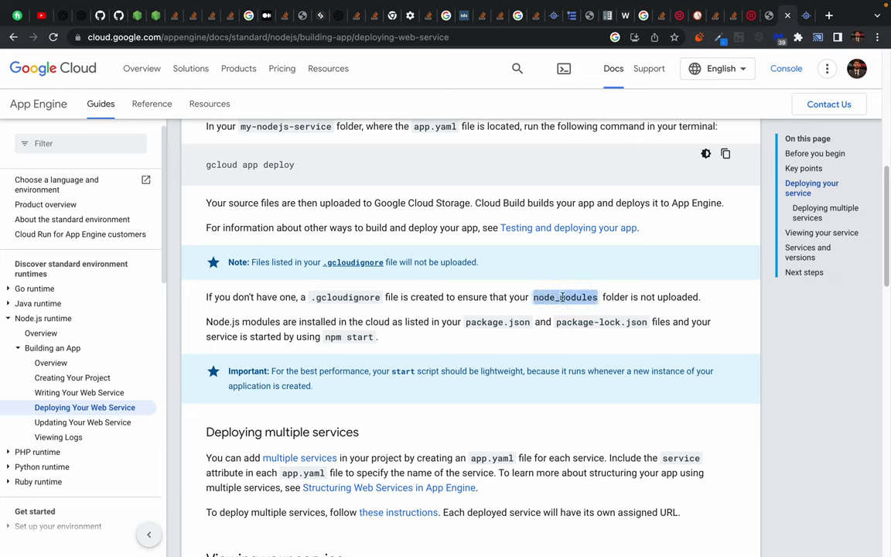
drag(420, 341, 365, 322)
click(467, 334)
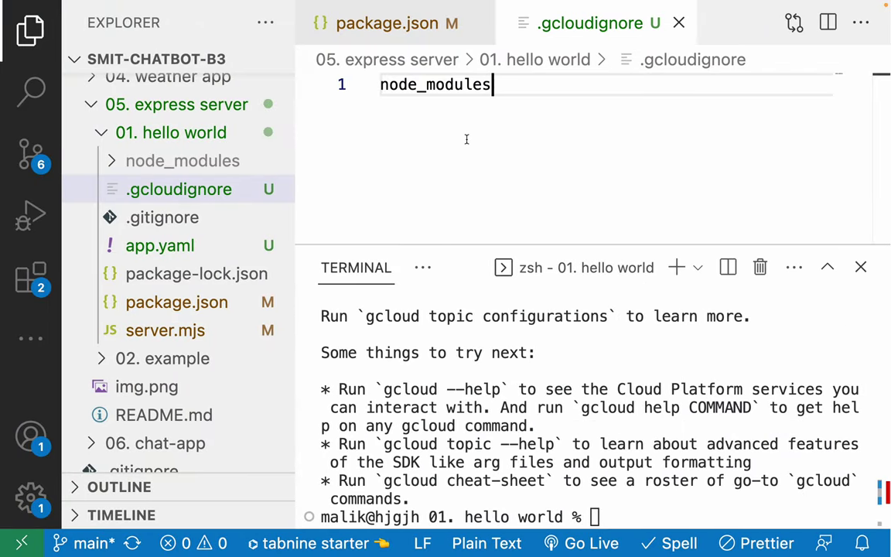
- Close .gcloudignore, then copy `gcloud app deploy` from the guide and try to run it in the hello world terminal
middle_click(578, 21)
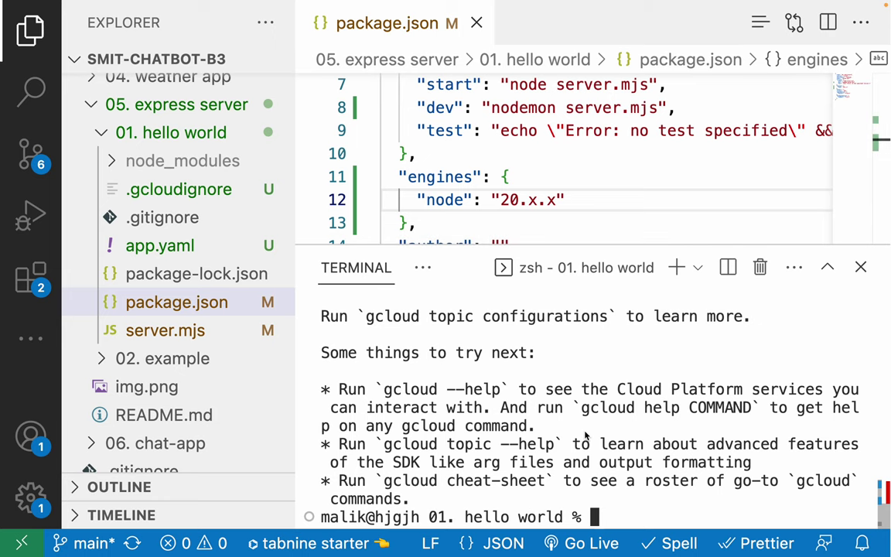
key(ctrl+Left)
scroll(250, 194, up, 1)
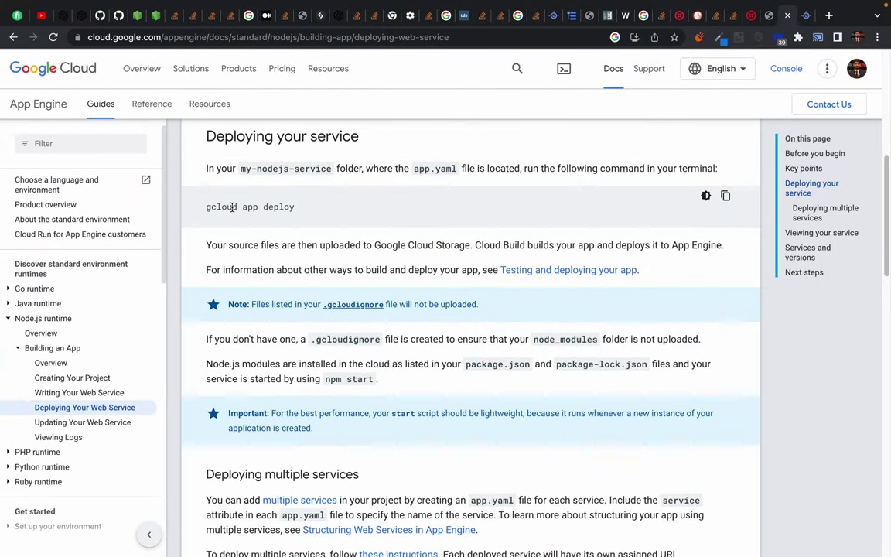
triple_click(231, 208)
key(super+c)
key(ctrl+Right)
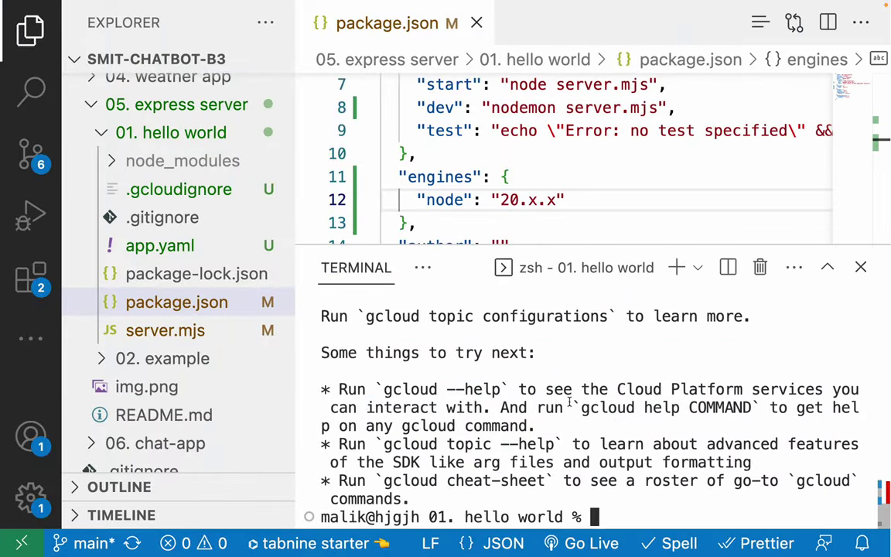
key(super+v)
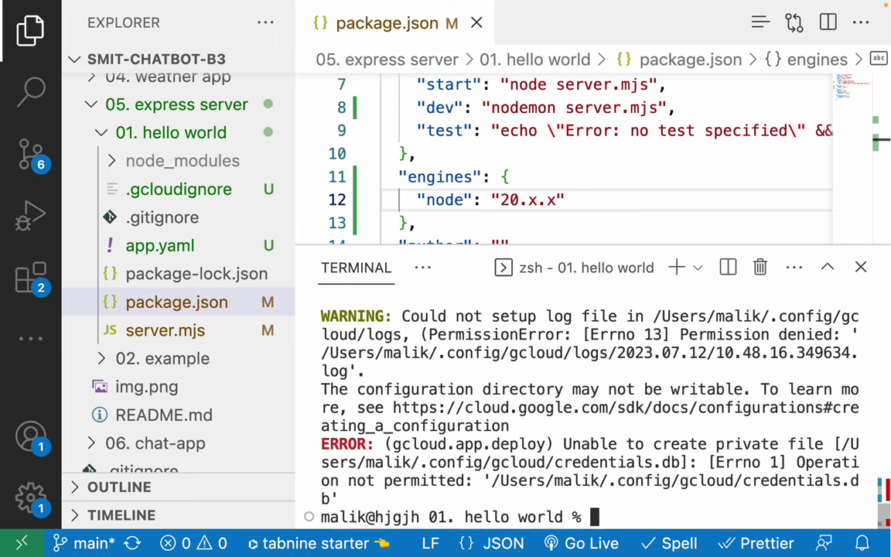
- Enlarge the editor area over the terminal and open app.yaml from the 01. hello world folder
scroll(554, 171, up, 3)
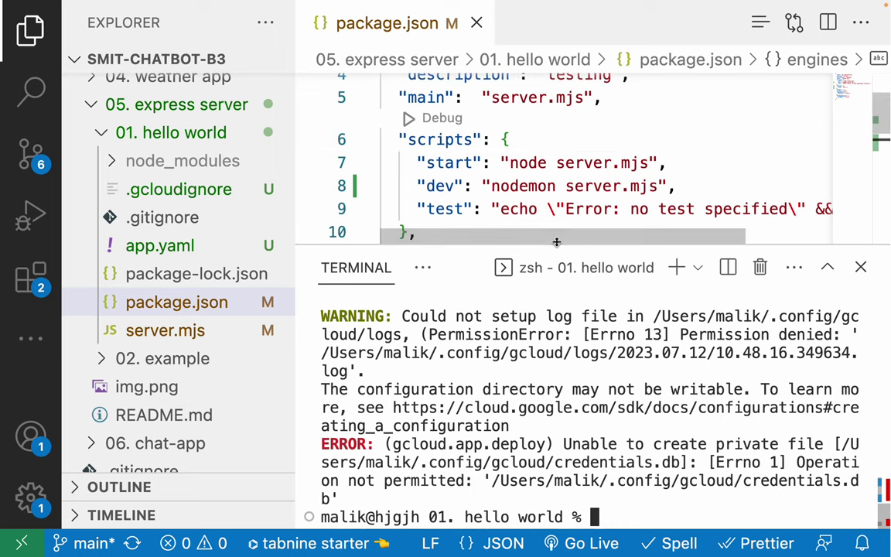
drag(583, 245, 571, 396)
scroll(557, 232, up, 3)
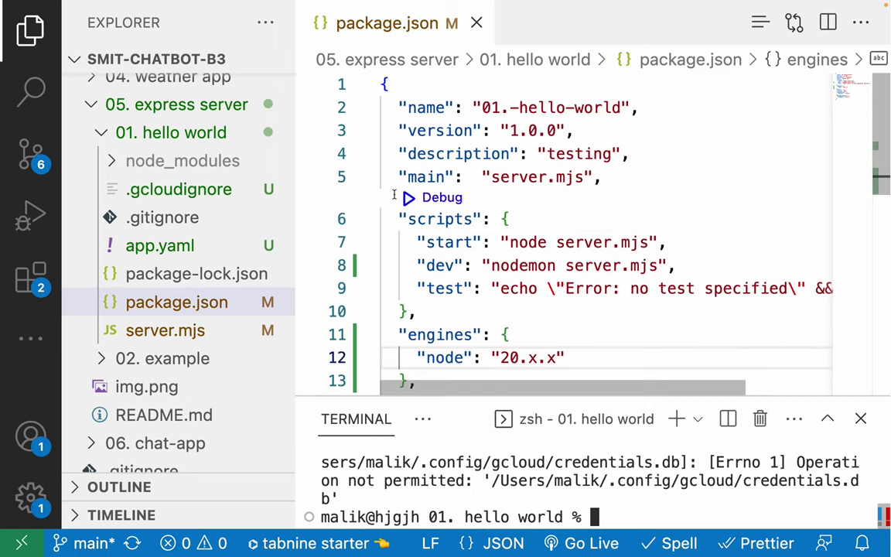
click(160, 246)
click(591, 193)
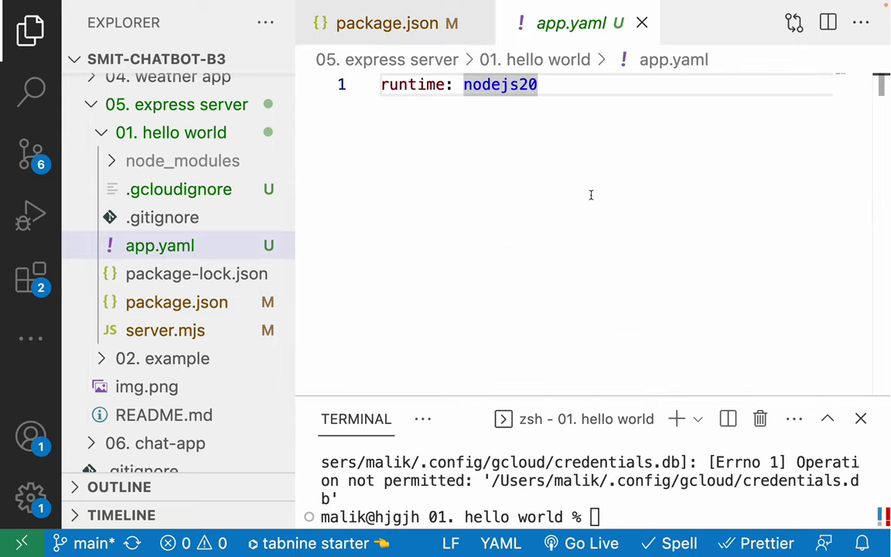
- Switch to the browser and view the App Engine Services list in the Google Cloud console
key(ctrl+Left)
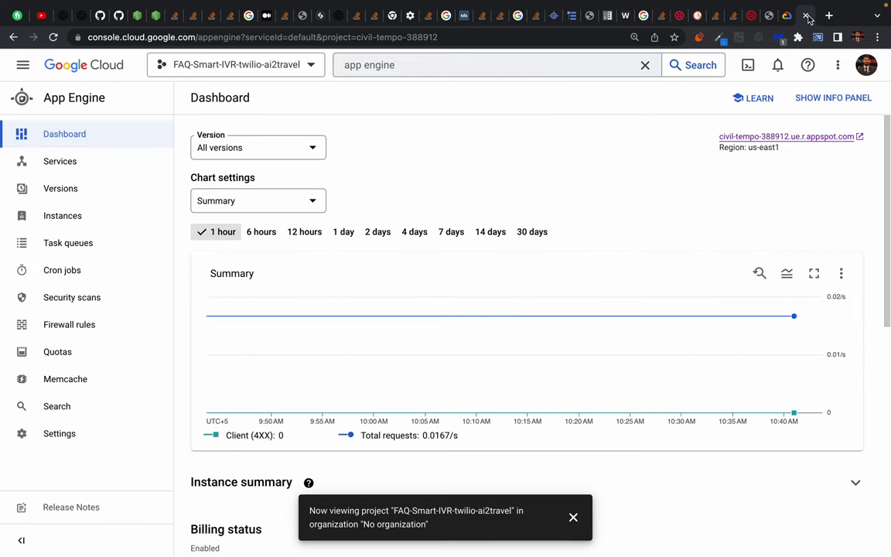
key(ctrl+Tab)
click(90, 162)
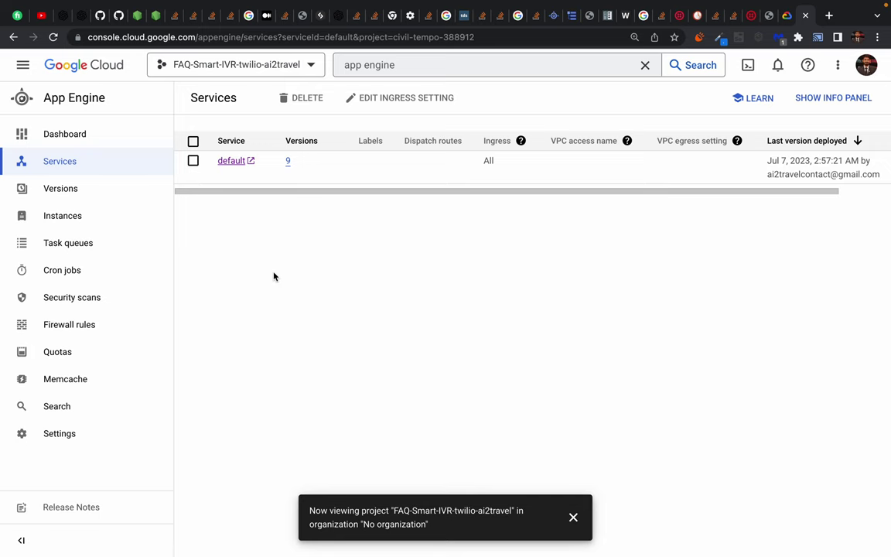
- Return to VS Code, add the line `service: "smitabc"` below the runtime in app.yaml, and save the file
key(ctrl+Right)
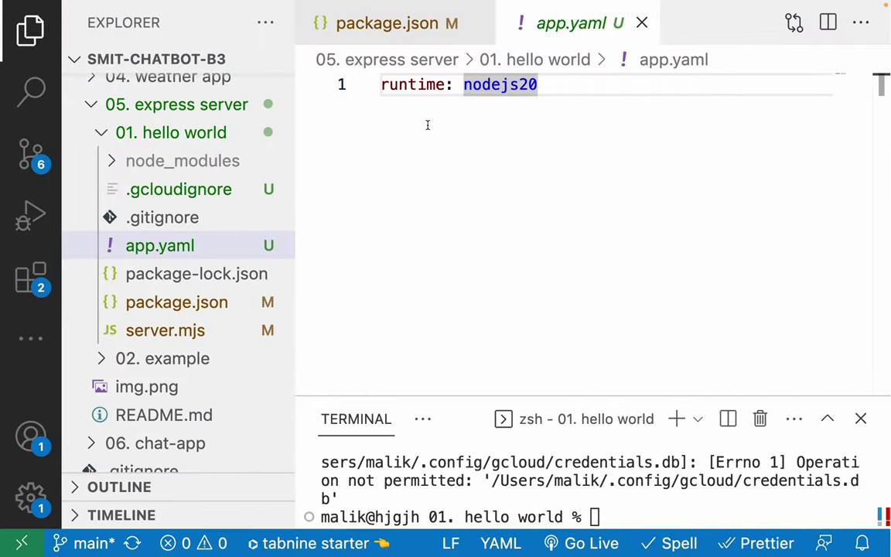
click(494, 114)
key(Return)
text(ser)
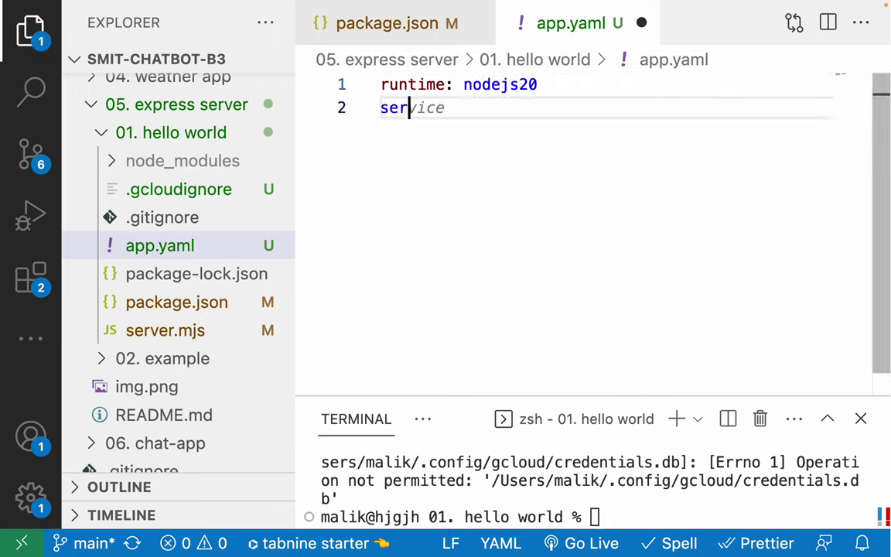
text(vice: )
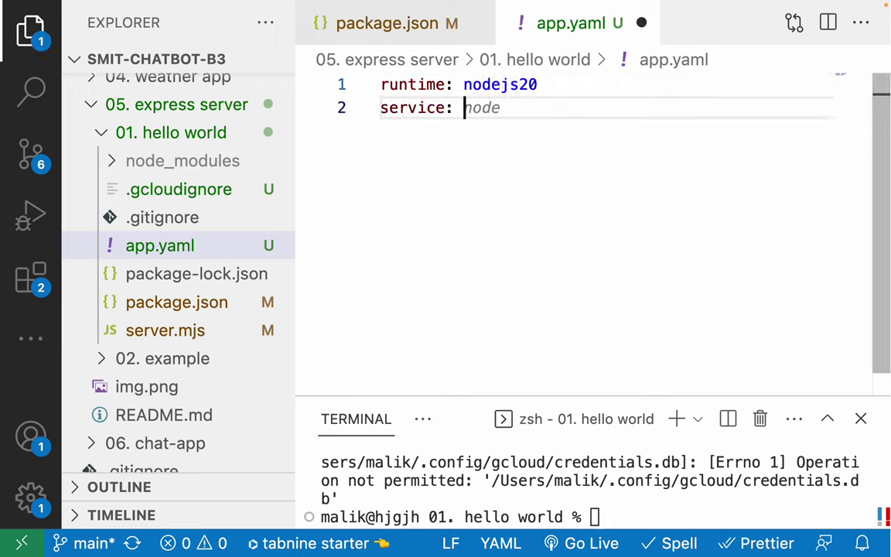
text("")
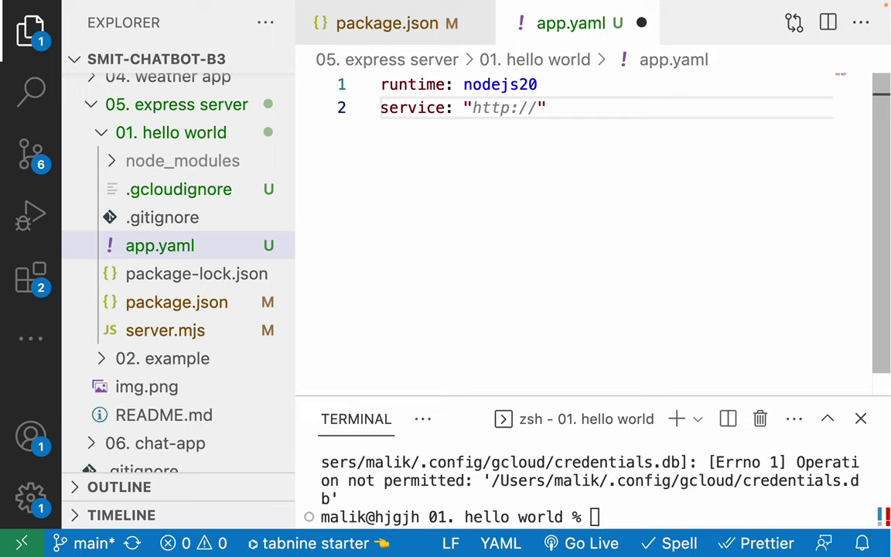
text(smitabc)
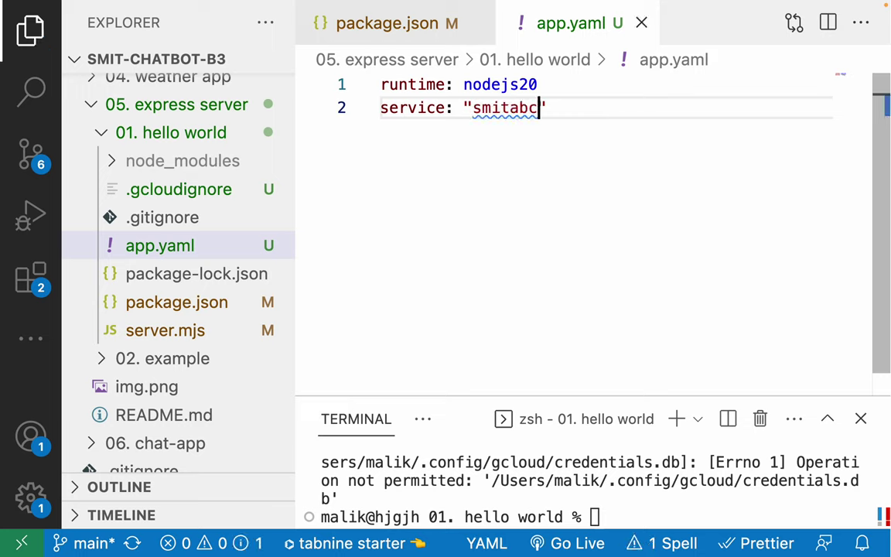
click(710, 133)
double_click(498, 108)
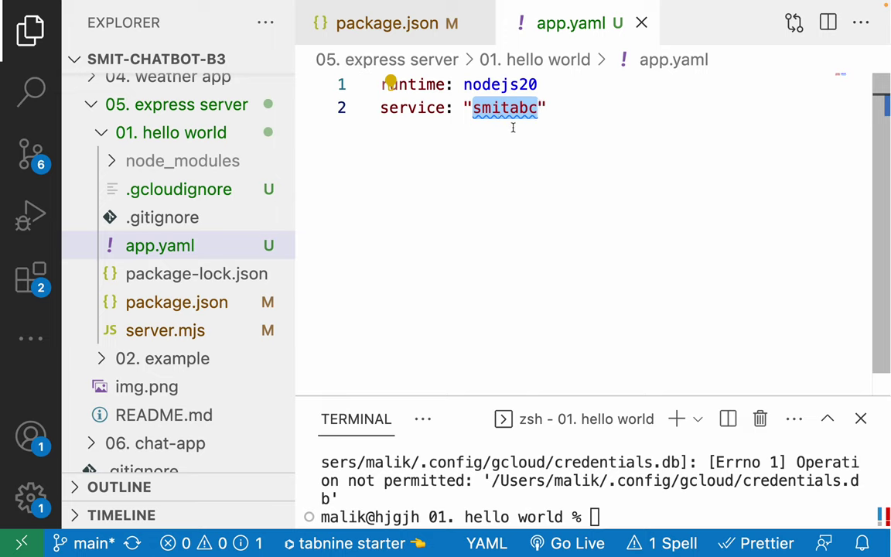
- Run `sudo gcloud app deploy` in the terminal with the account password entered, and enlarge the terminal to read the deployment summary
click(599, 513)
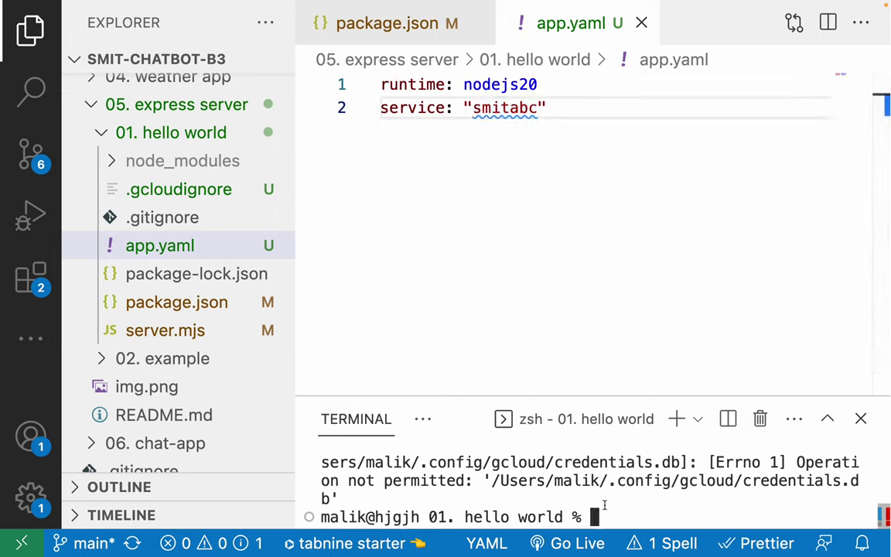
key(Up)
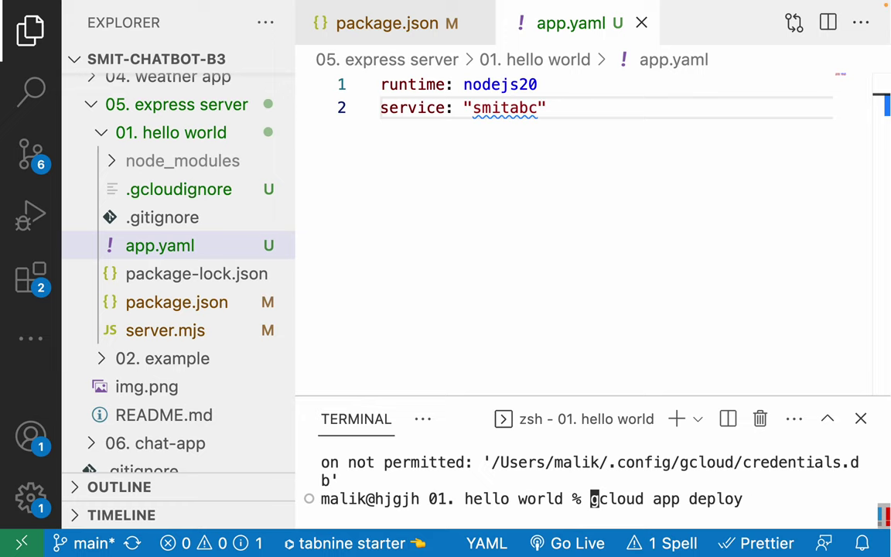
text(sudo)
key(Return)
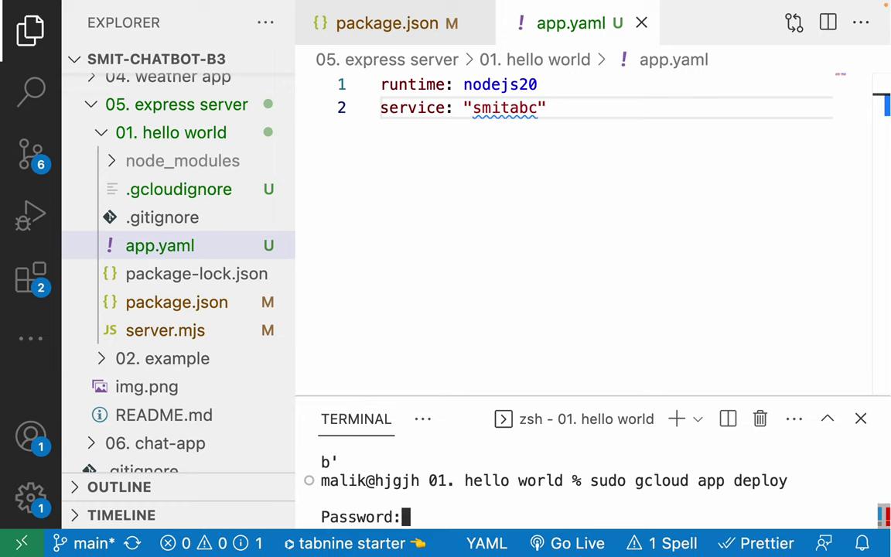
key(Return)
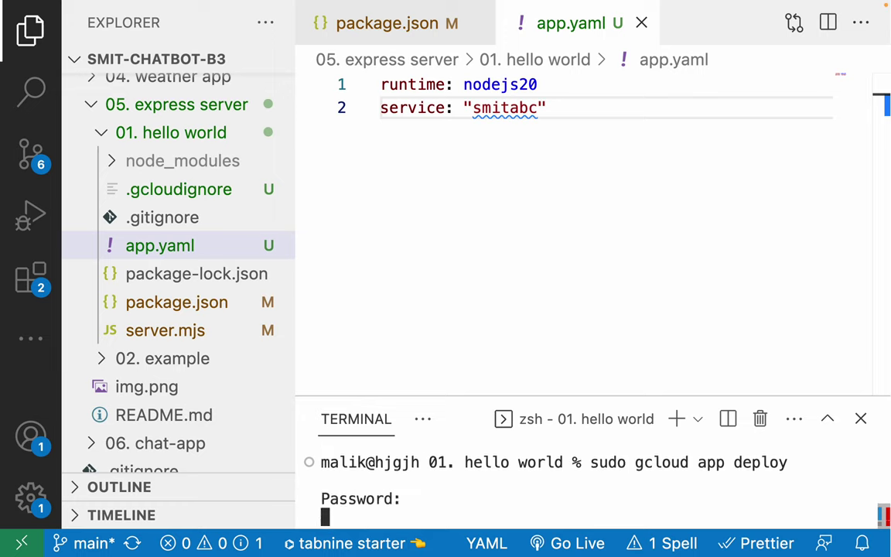
drag(464, 396, 460, 272)
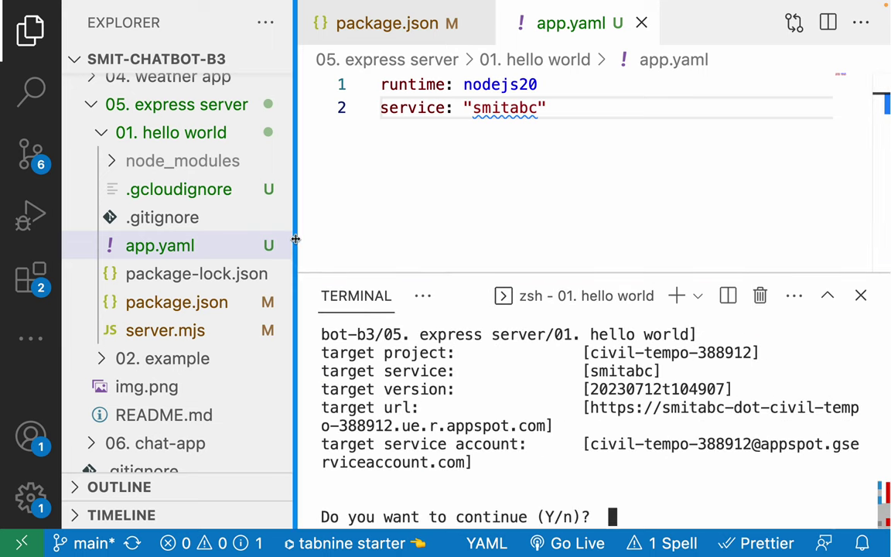
drag(295, 239, 280, 240)
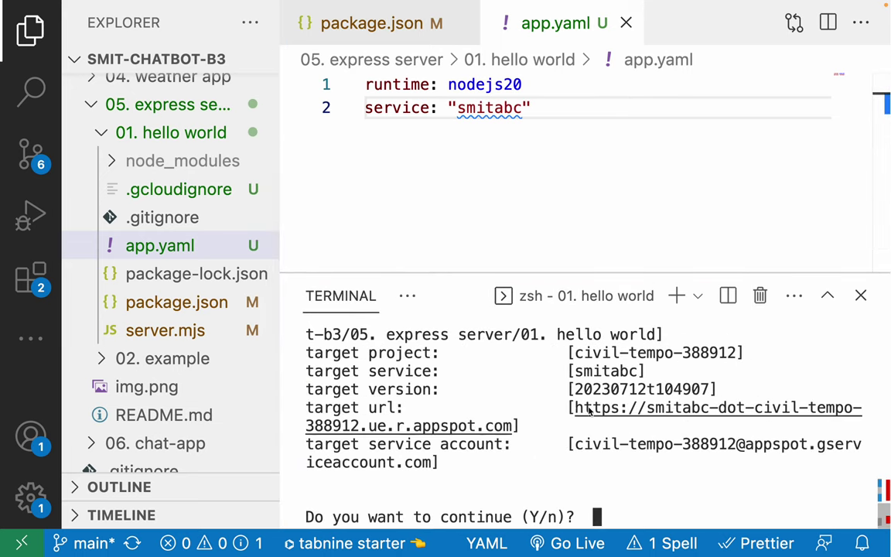
- Hide the Explorer sidebar to widen the terminal's deployment summary and open a new untitled file in the editor
scroll(527, 399, up, 2)
scroll(527, 402, up, 2)
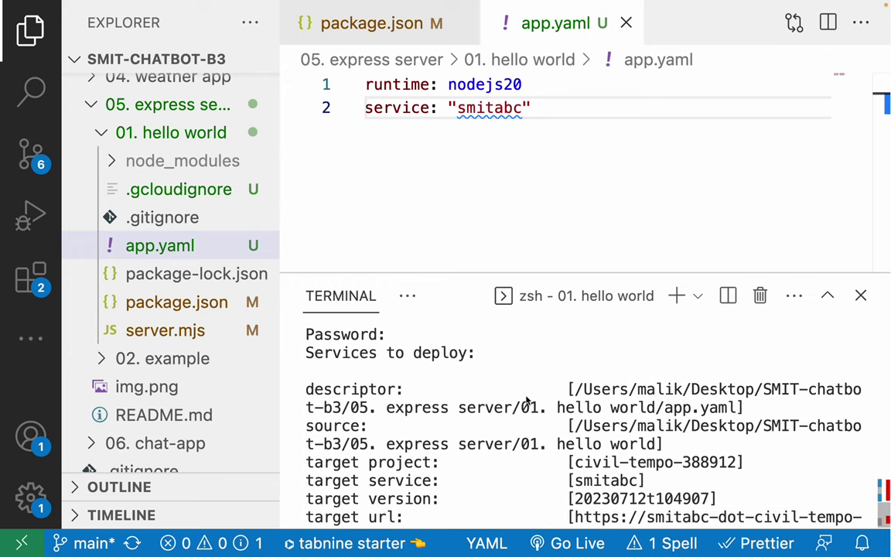
scroll(527, 397, down, 1)
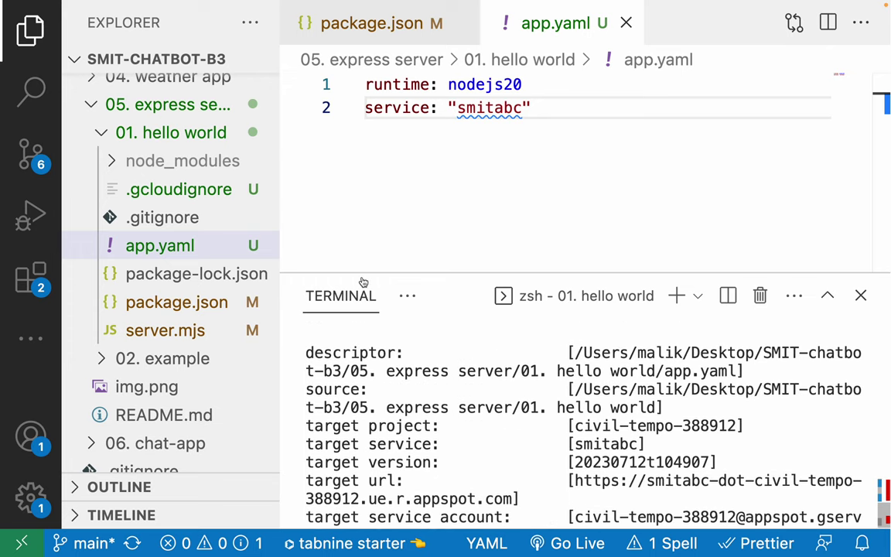
key(super+b)
key(super+n)
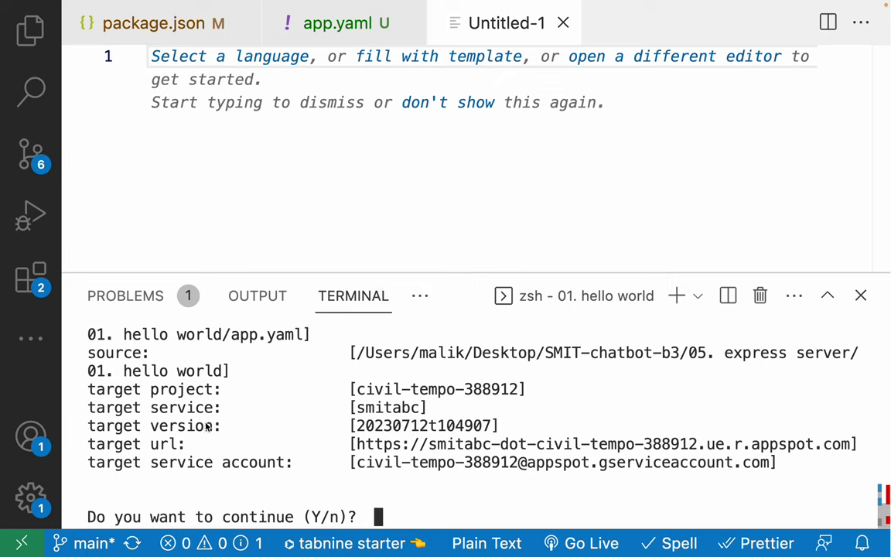
- Examine the target project, service, version, URL and service account in the deployment summary
drag(87, 389, 222, 389)
triple_click(349, 387)
double_click(128, 410)
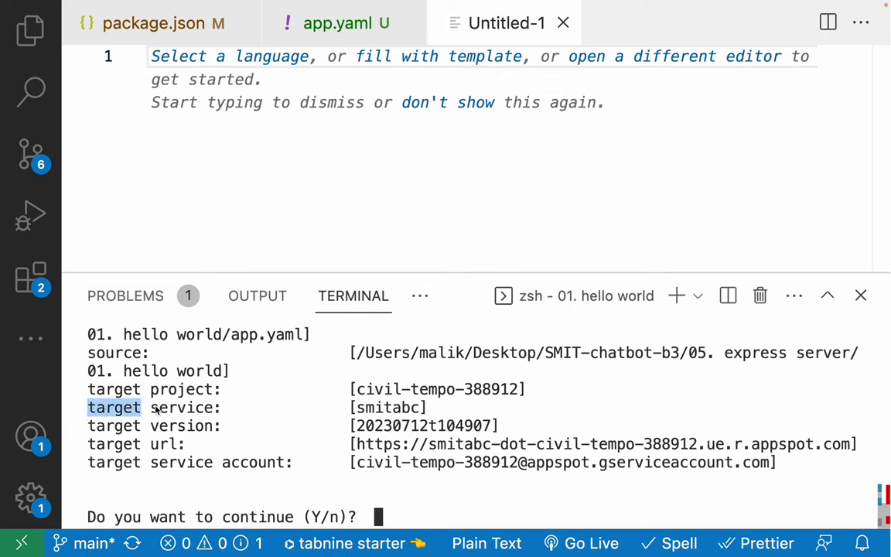
double_click(382, 410)
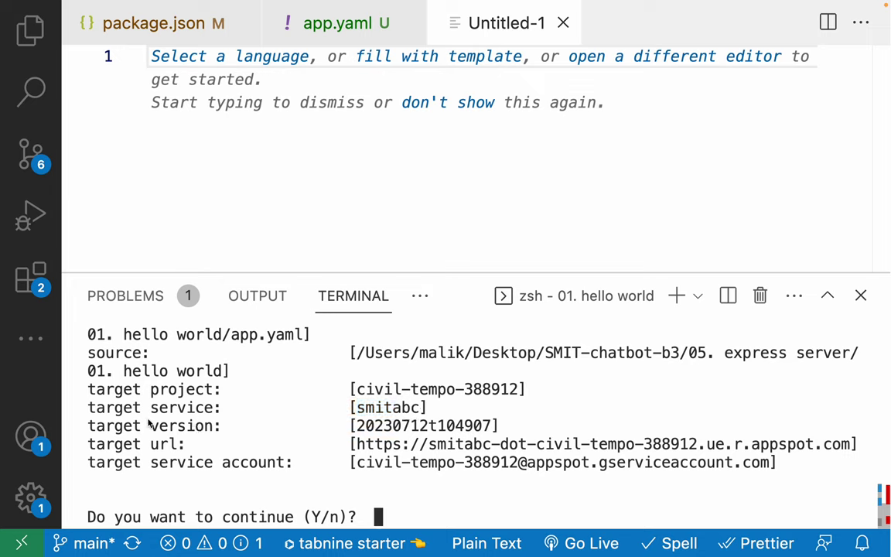
triple_click(240, 424)
click(422, 432)
double_click(421, 431)
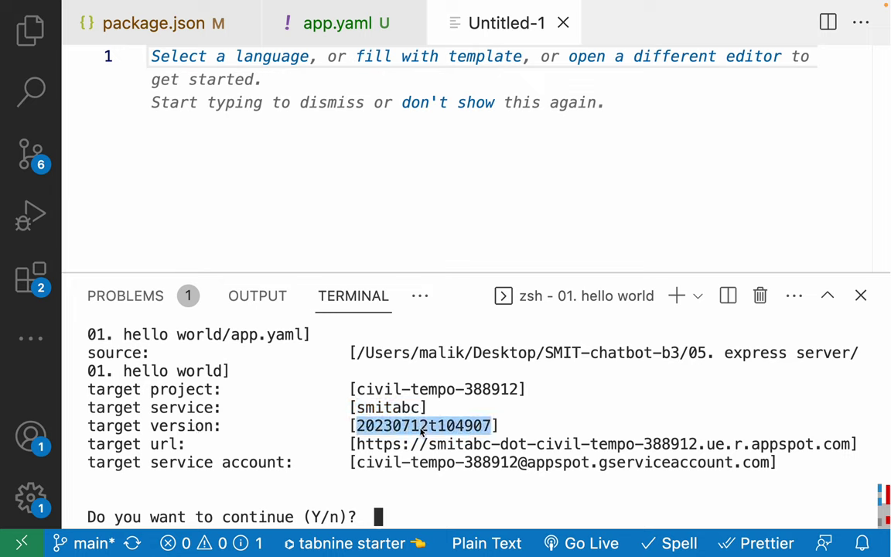
click(160, 432)
double_click(161, 431)
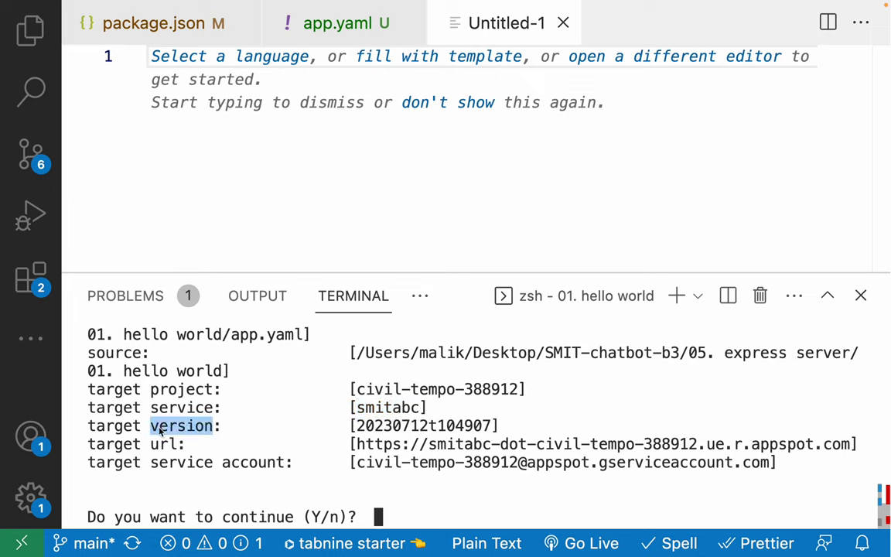
double_click(406, 430)
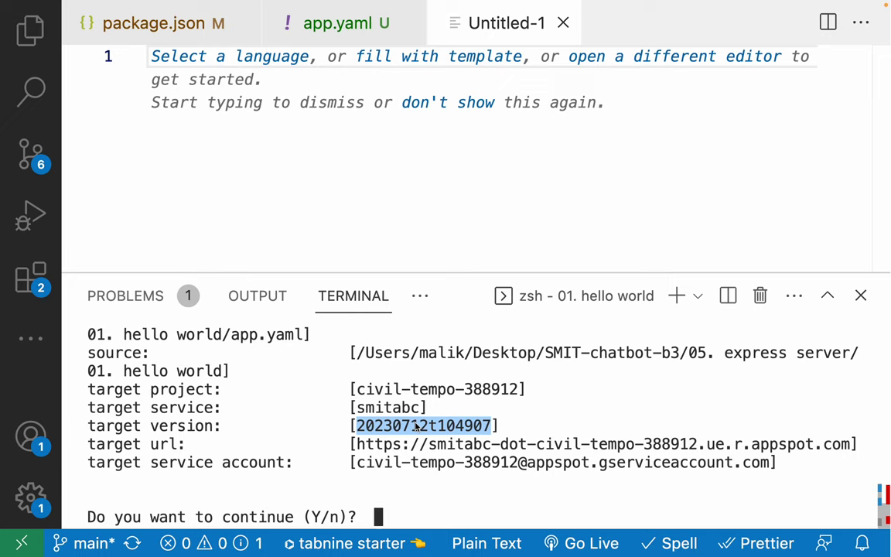
triple_click(136, 442)
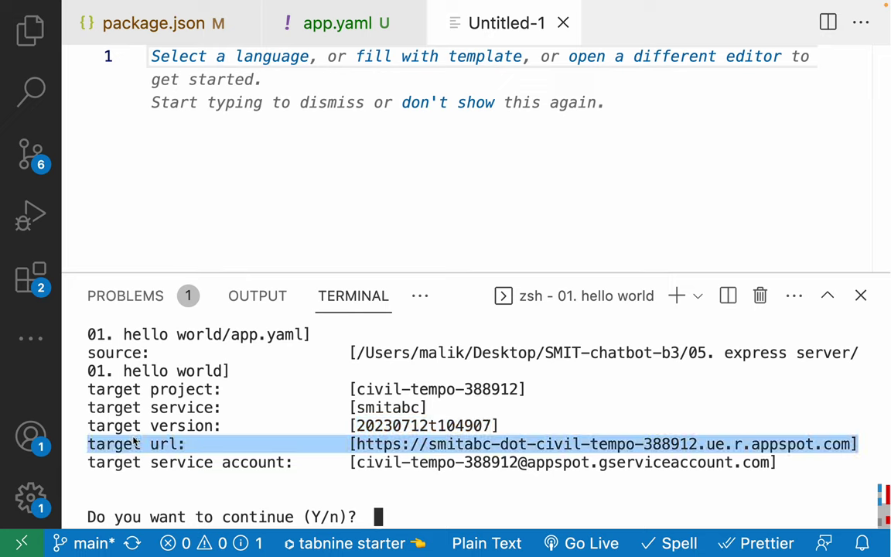
click(493, 382)
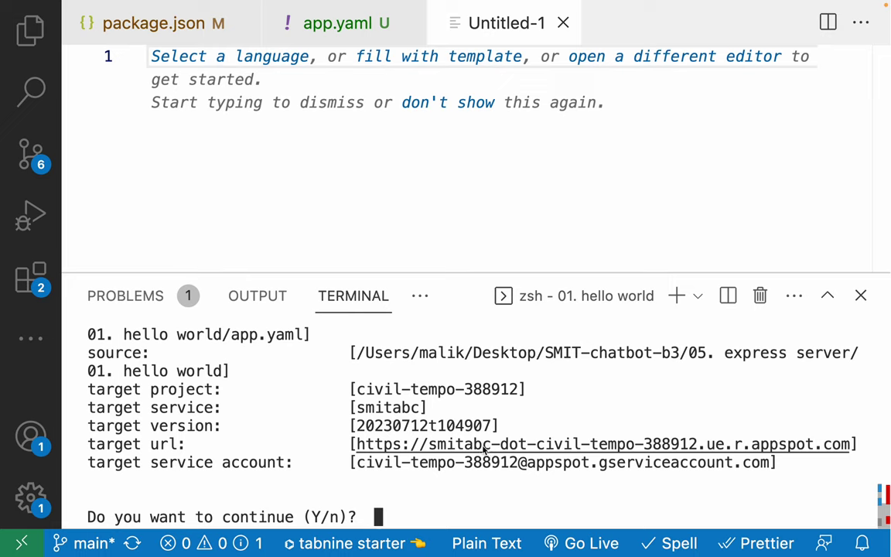
double_click(183, 461)
click(354, 476)
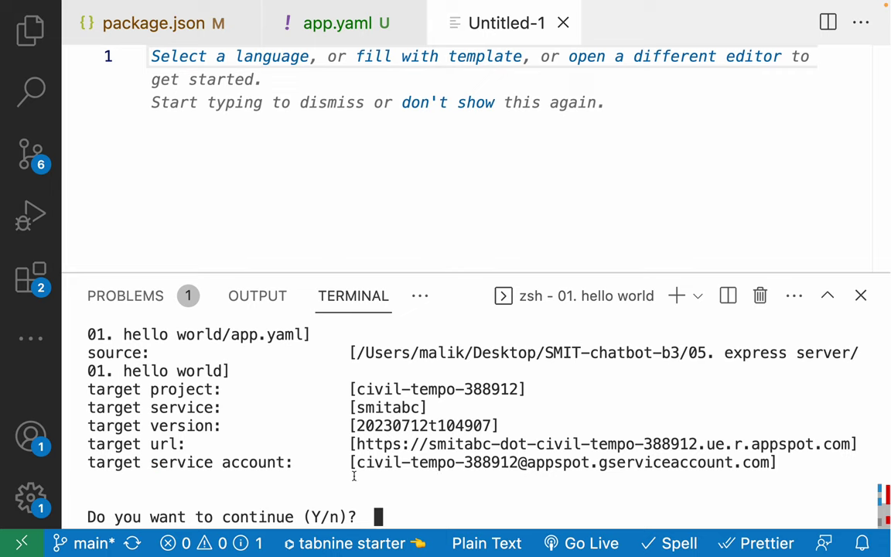
- Confirm the deployment of the smitabc service, close the untitled file, and let the deployment finish
key(Return)
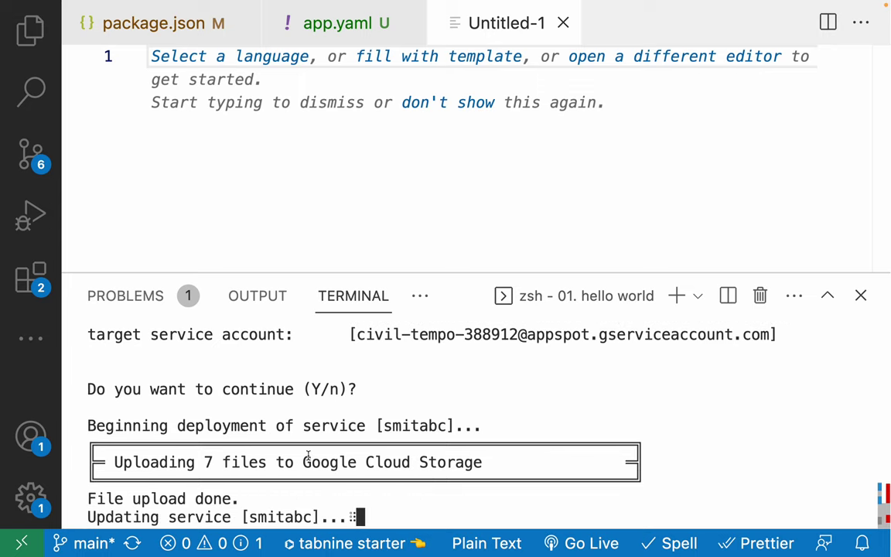
middle_click(468, 27)
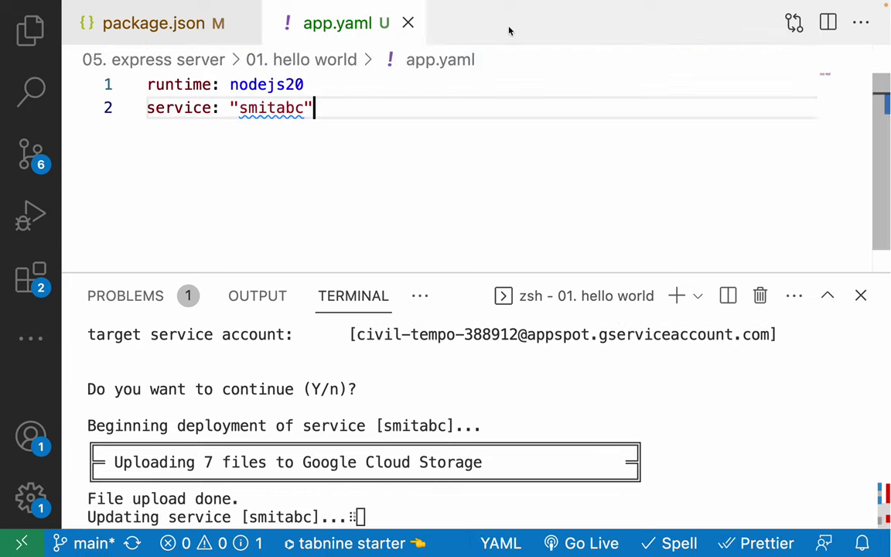
click(396, 153)
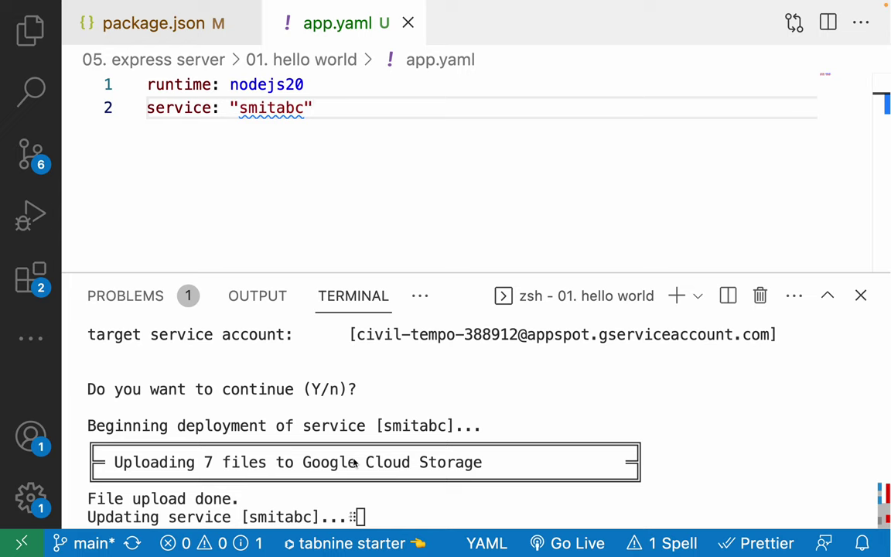
mouse_move(415, 5)
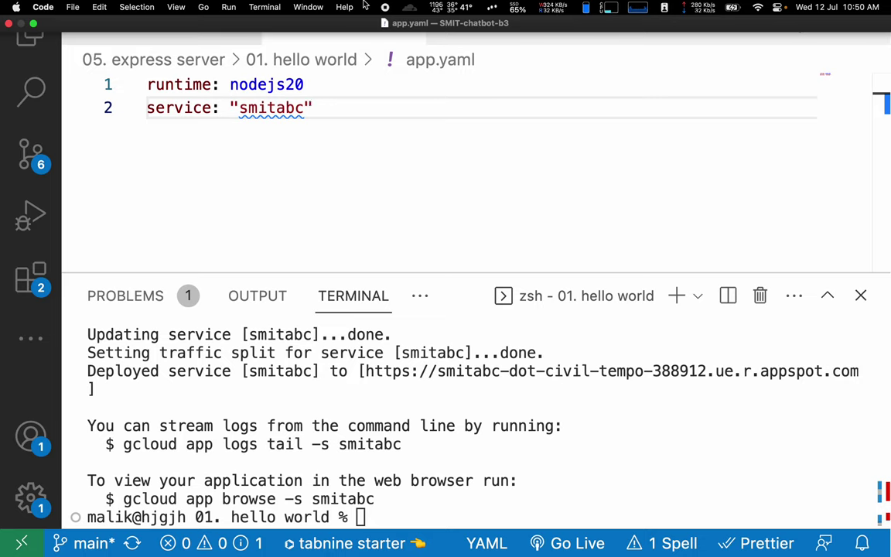
click(409, 415)
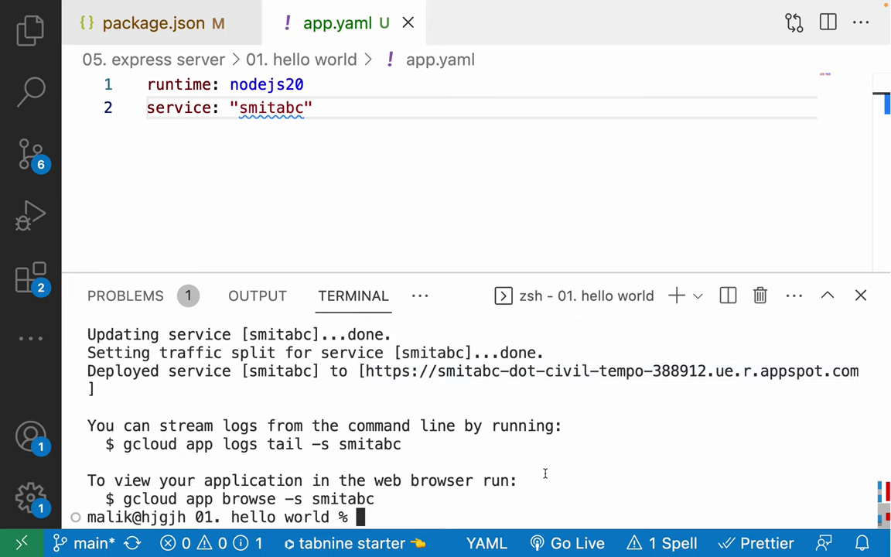
- Open the deployed smitabc service URL from the terminal in the browser and enlarge the page to 250%
super+click(465, 373)
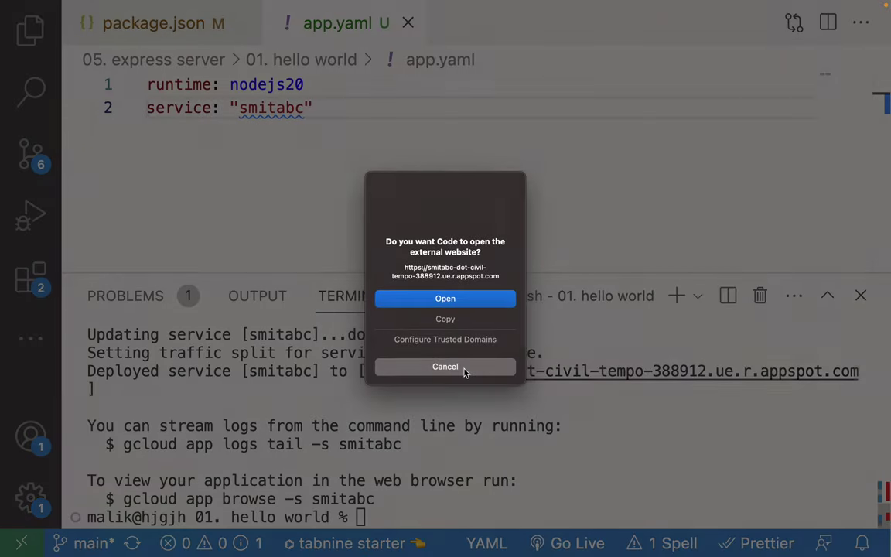
click(444, 299)
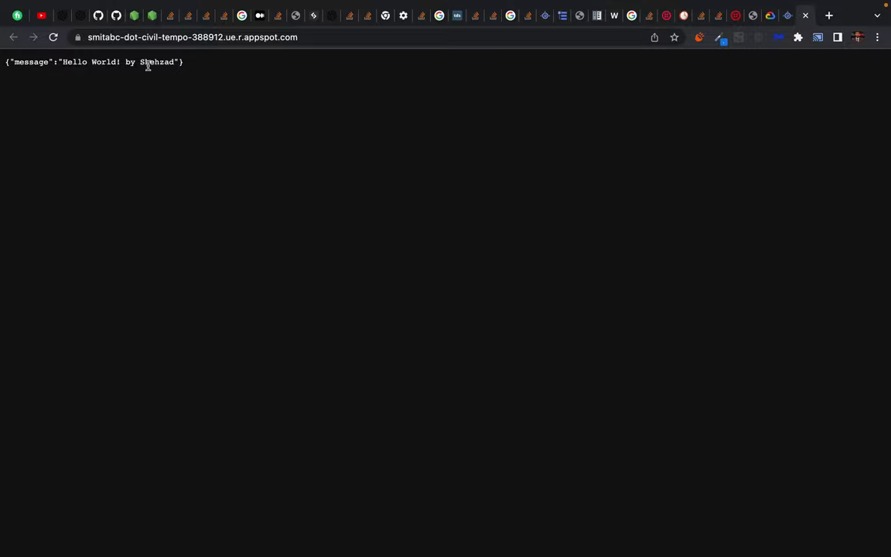
key(super+plus)
key(super+plus)
key(super+plus)
key(super+plus)
key(super+plus)
key(super+plus)
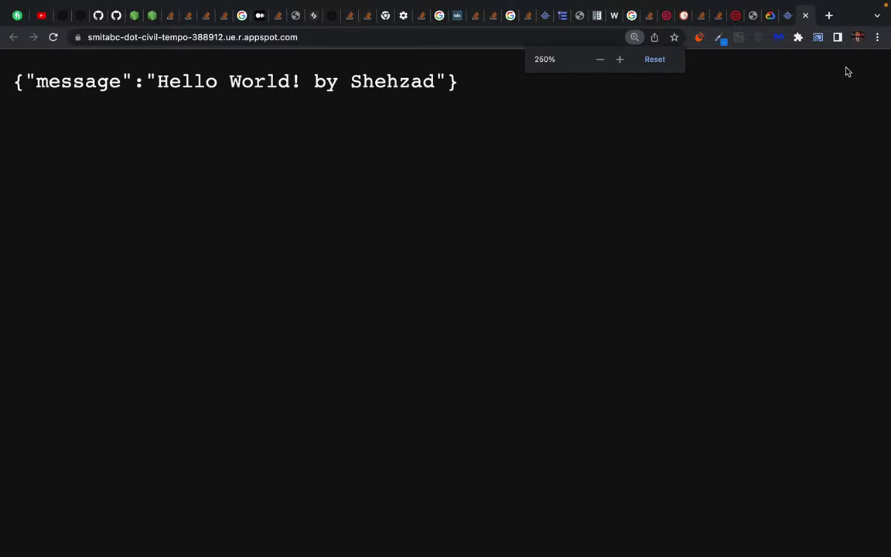
- Refresh the App Engine Services list in the Google Cloud console and open the smitabc service from it
click(788, 15)
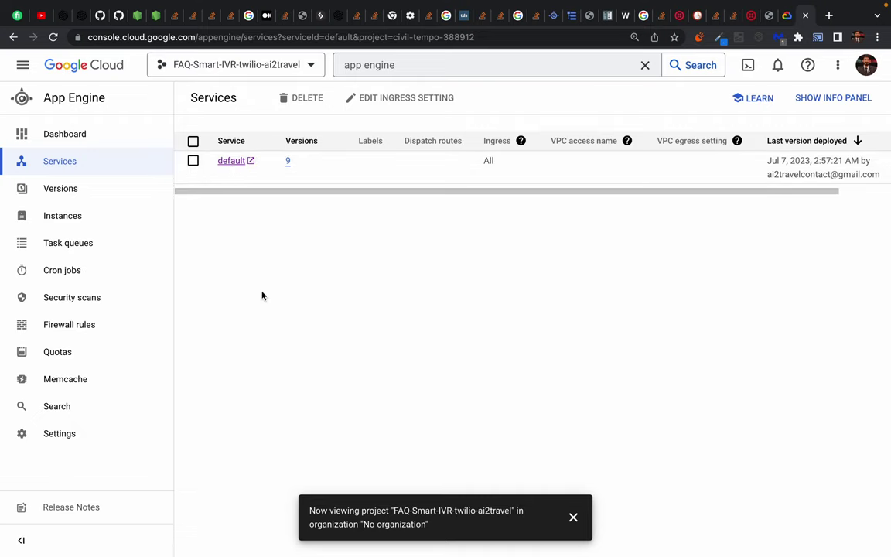
key(super+r)
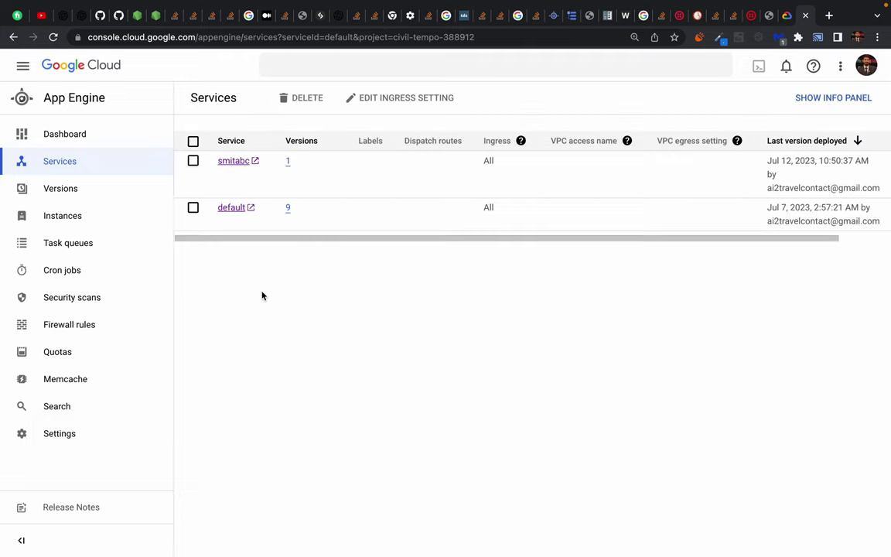
click(234, 161)
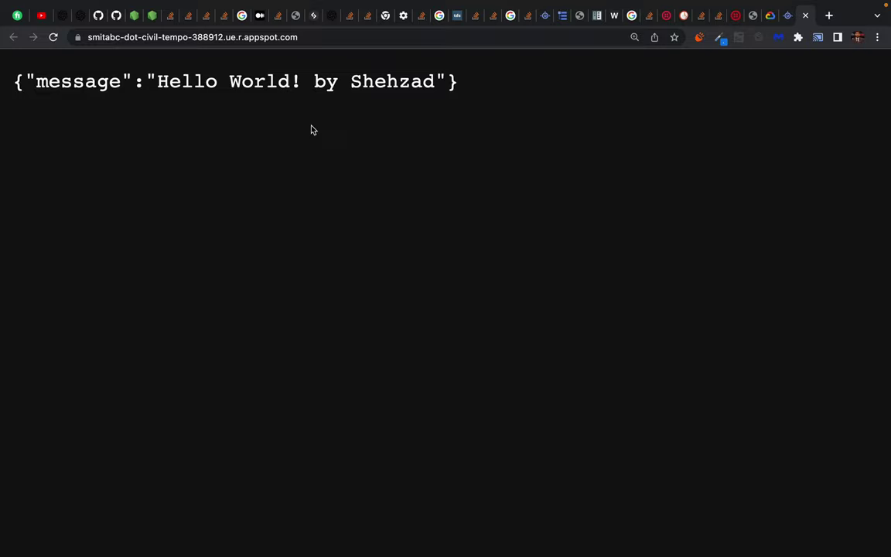
click(805, 16)
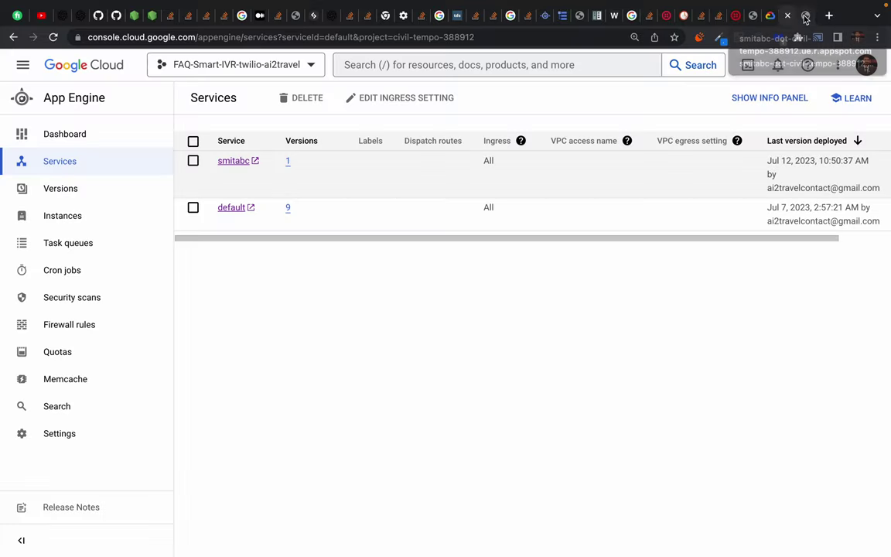
click(229, 161)
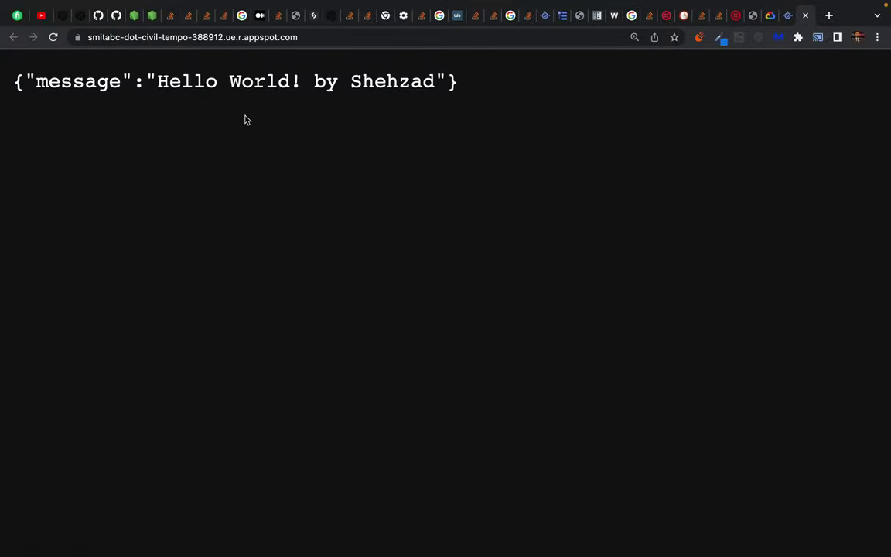
- Examine the deployed smitabc service's web address and its JSON response, reducing the page zoom
click(294, 36)
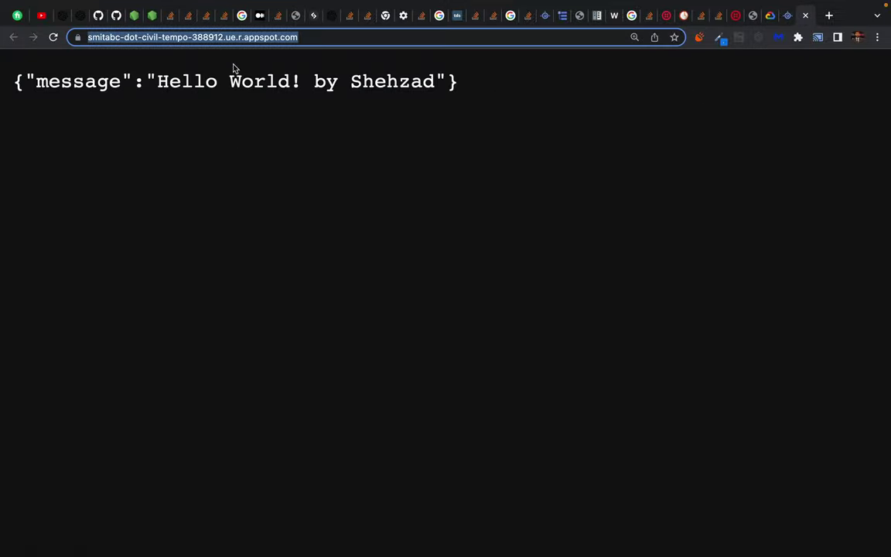
click(213, 62)
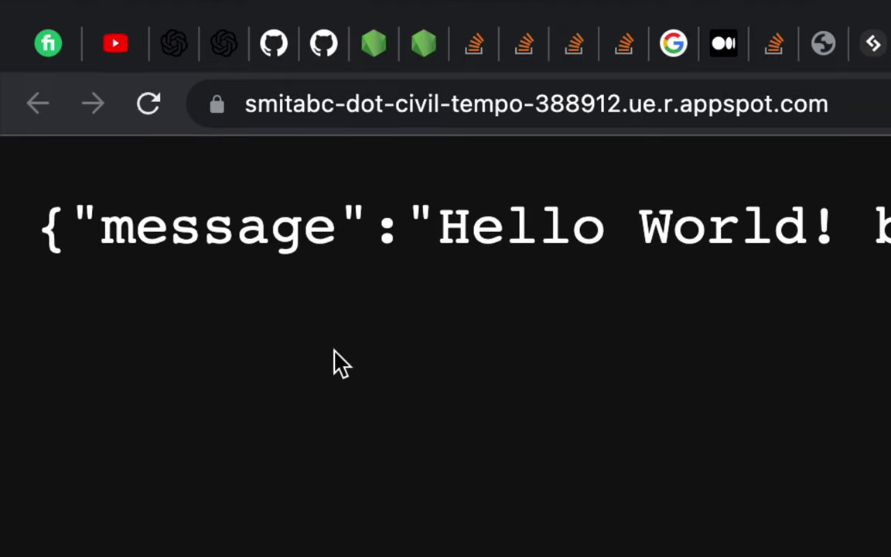
key(super+equal)
key(super+minus)
key(super+minus)
key(super+minus)
key(super+minus)
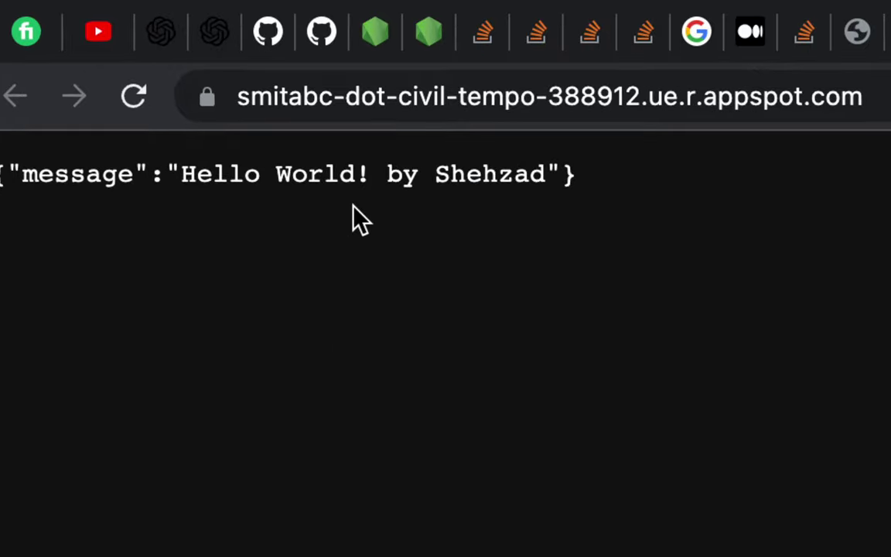
mouse_move(373, 10)
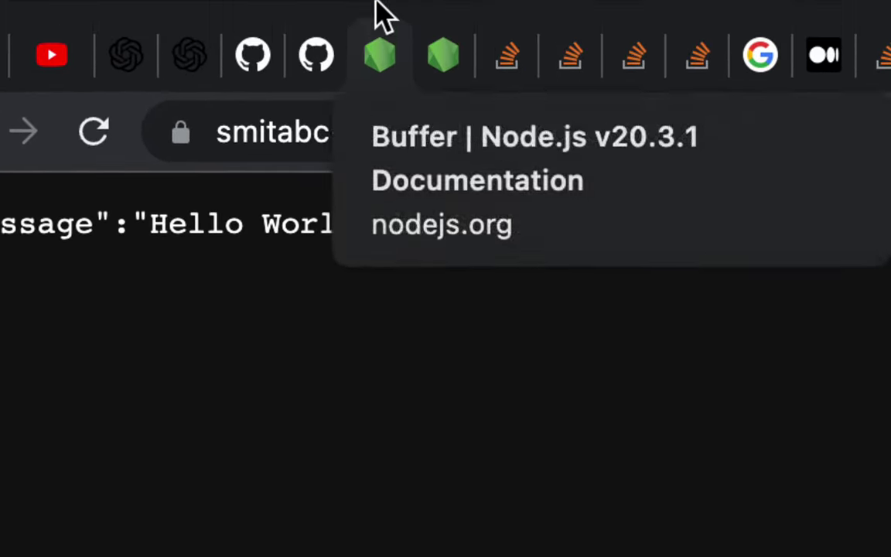